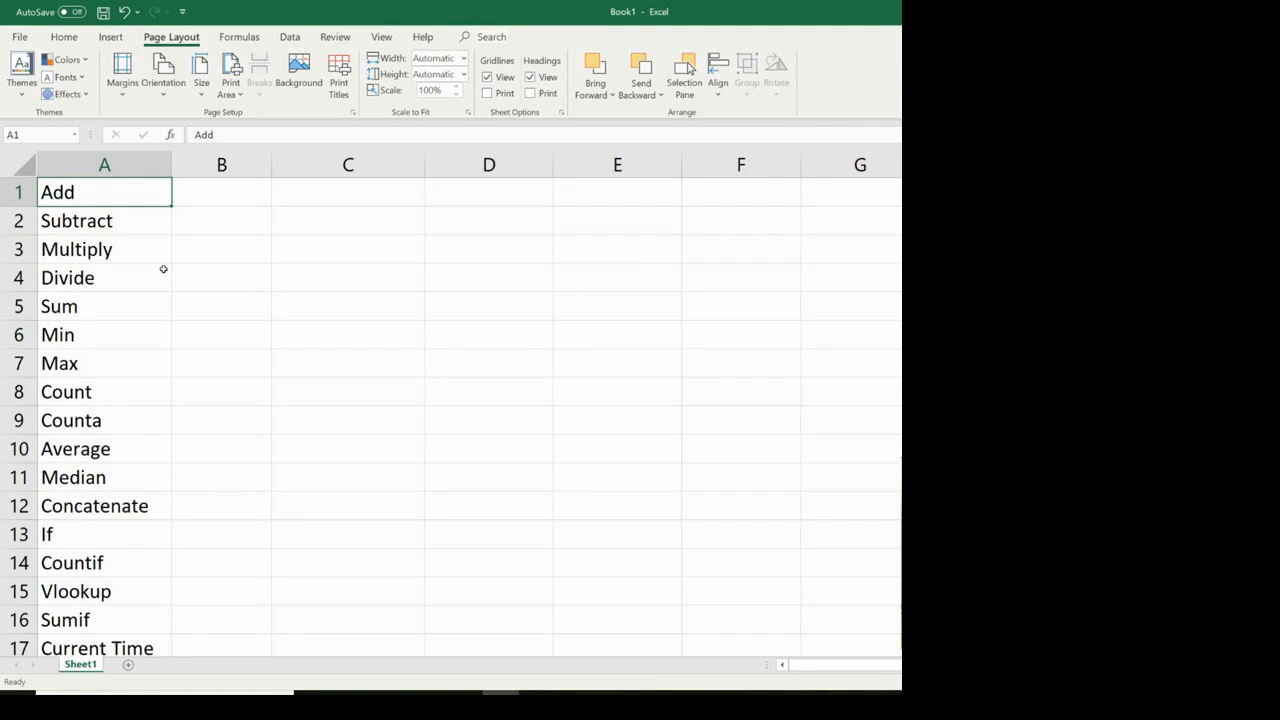
pyautogui.scroll(-2, 191, 390)
pyautogui.scroll(2, 191, 389)
pyautogui.moveTo(123, 191); pyautogui.dragTo(110, 620)
pyautogui.click(113, 540)
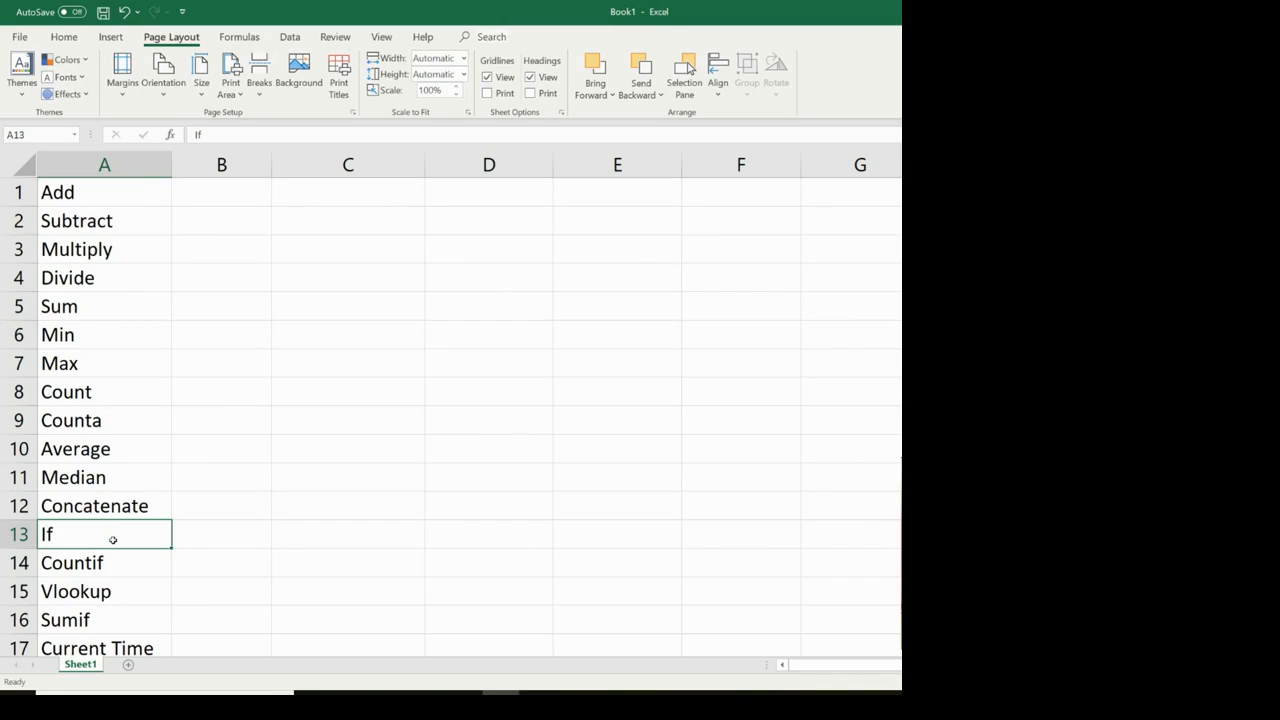
# Enter 1 in cell B1 and 1 in cell C1 of the Add row.
pyautogui.click(227, 194)
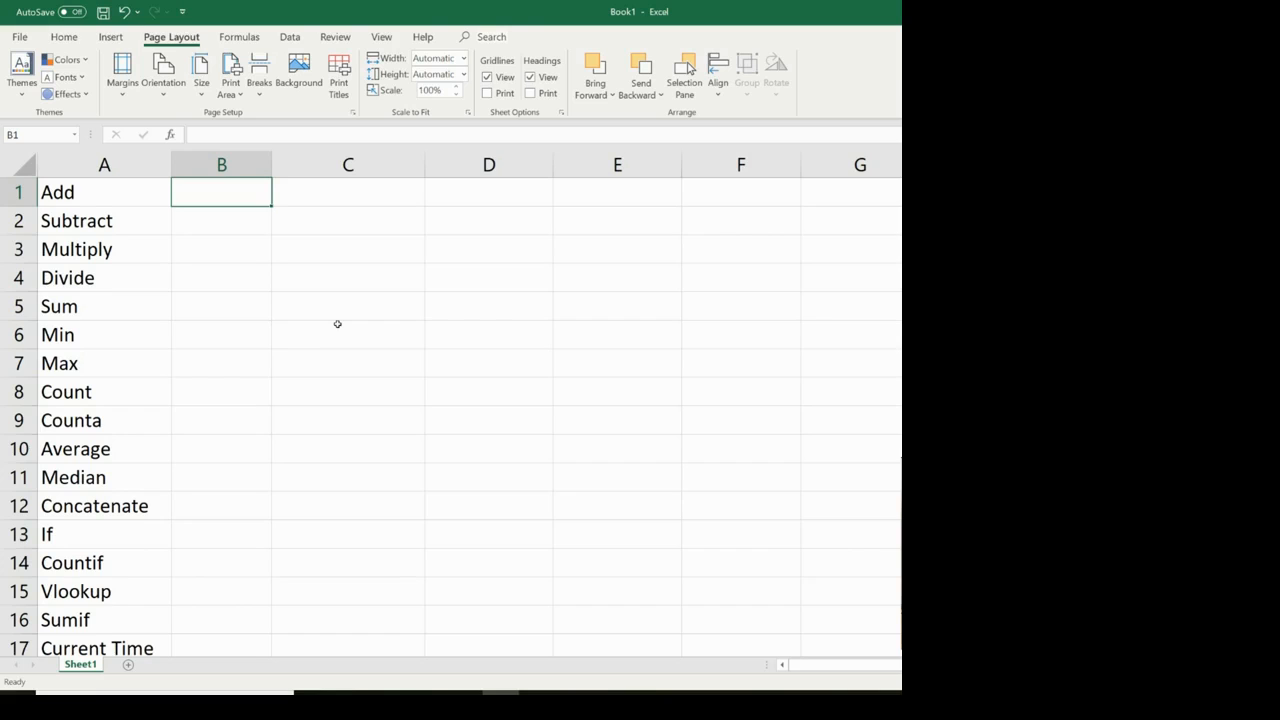
pyautogui.write('1')
pyautogui.press('Tab')
pyautogui.write('1')
pyautogui.press('Tab')
pyautogui.press('Left')
pyautogui.press('Right')
pyautogui.press('Right')
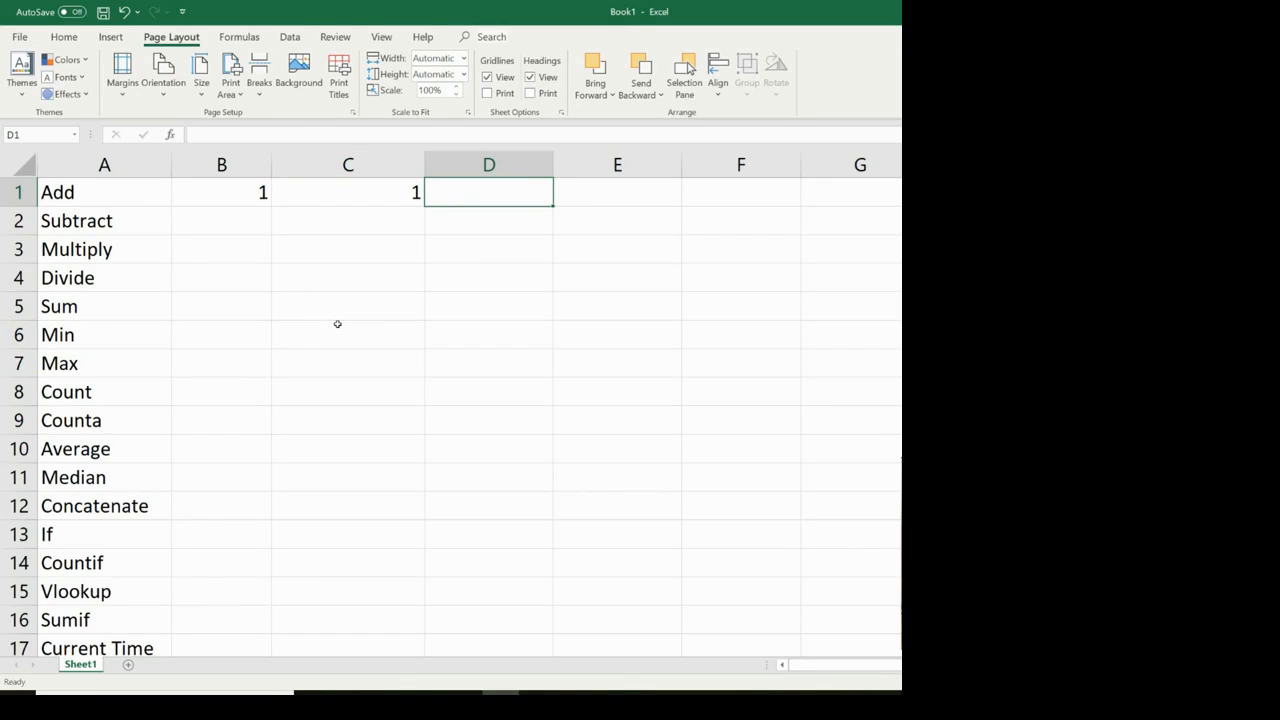
# Add the two numbers in cell D1 with the literal formula =1+1.
pyautogui.write('=')
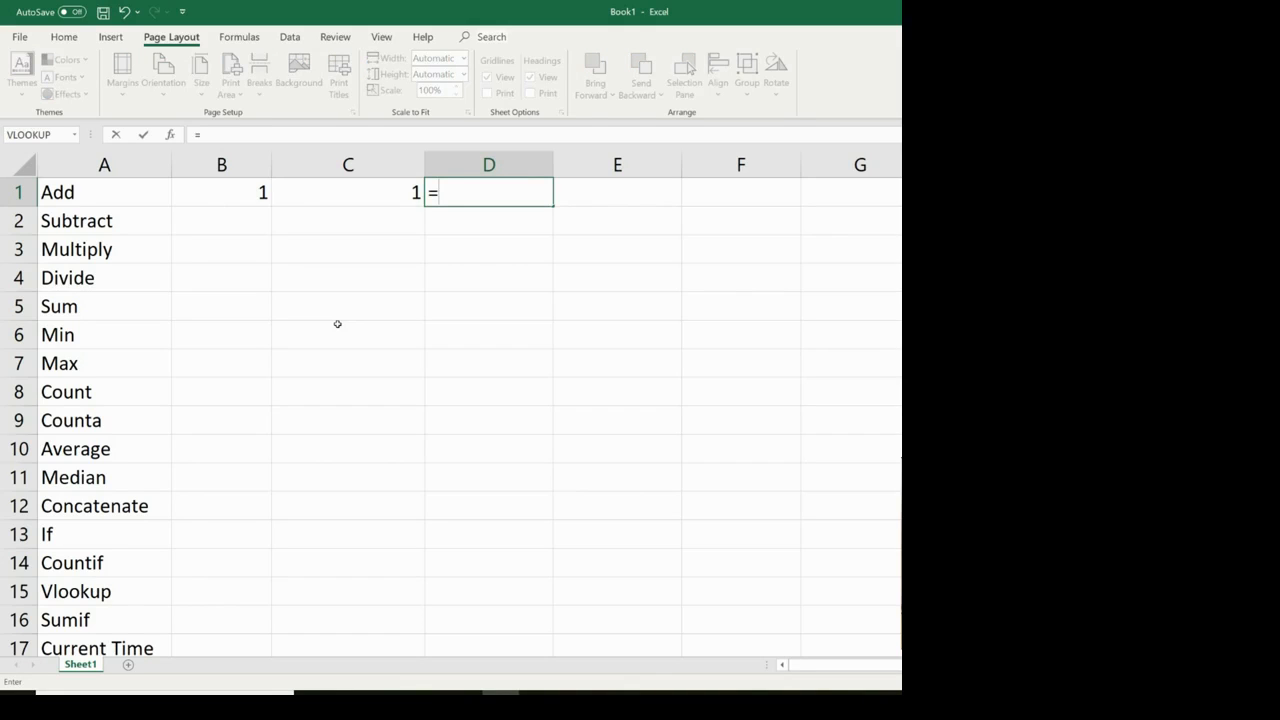
pyautogui.write('1+1')
pyautogui.press('Return')
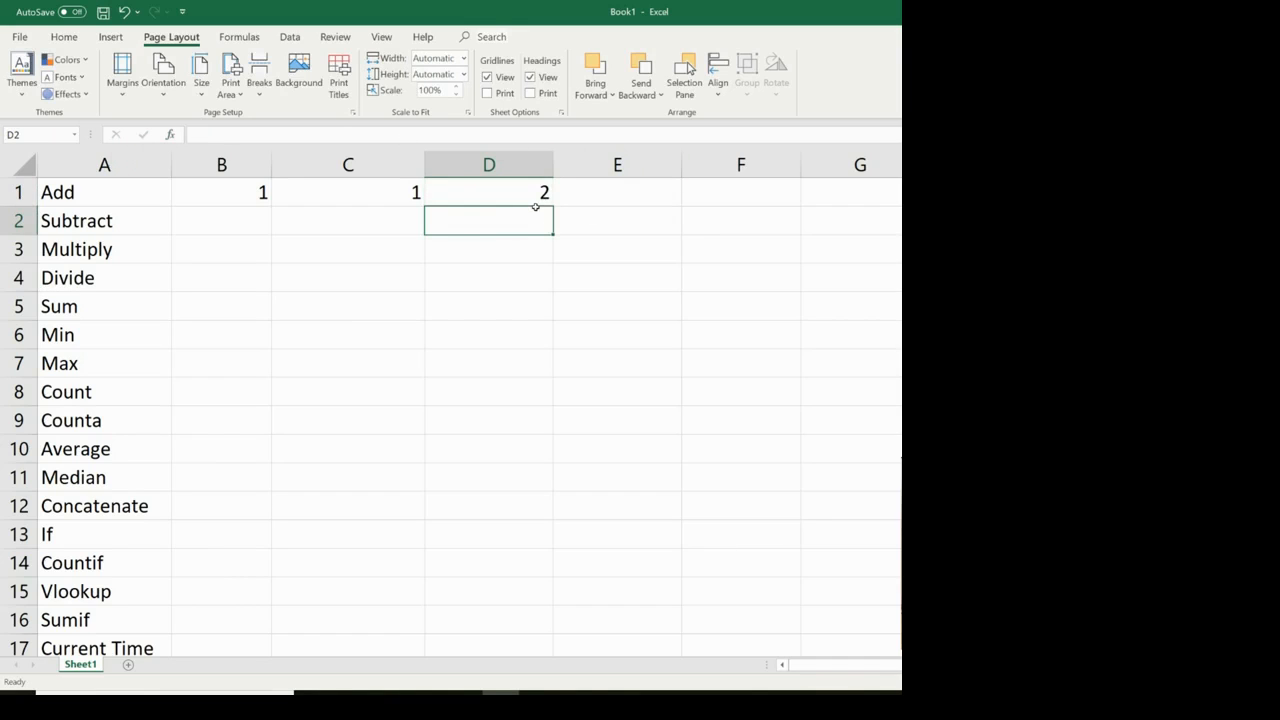
pyautogui.click(540, 193)
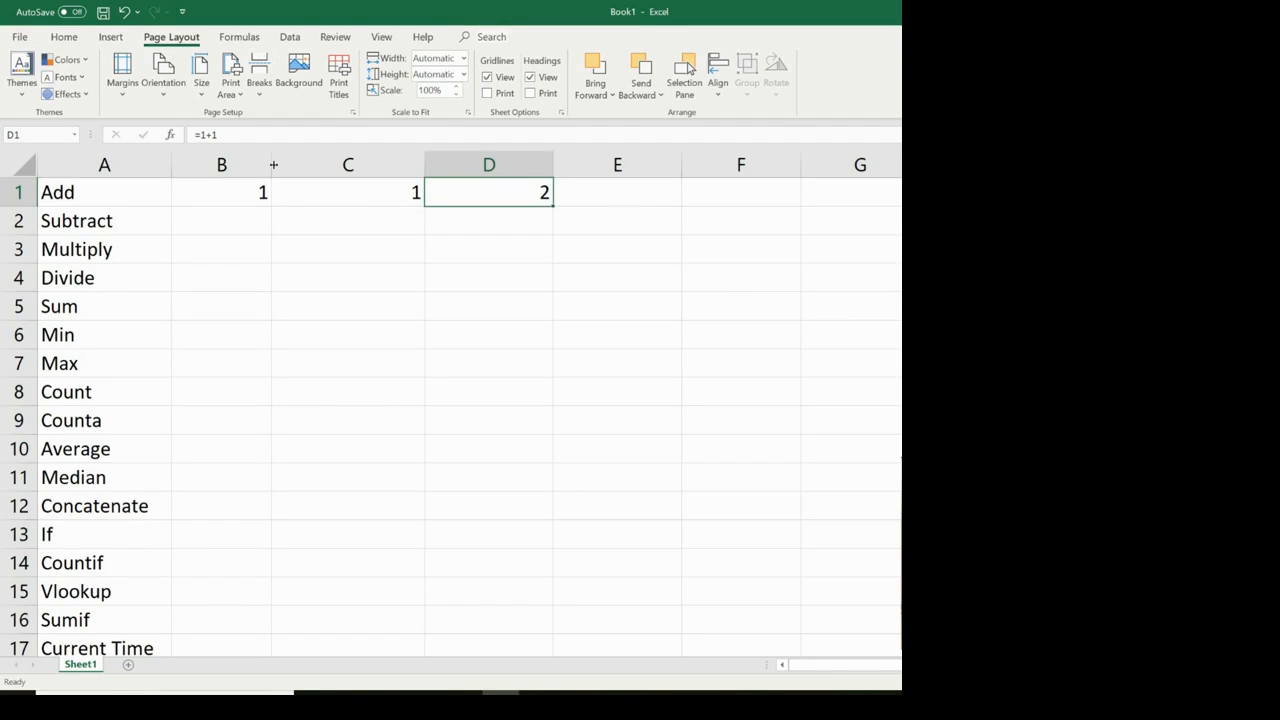
# Replace the contents of D1 with the cell-reference formula =B1+C1.
pyautogui.press('Delete')
pyautogui.write('=')
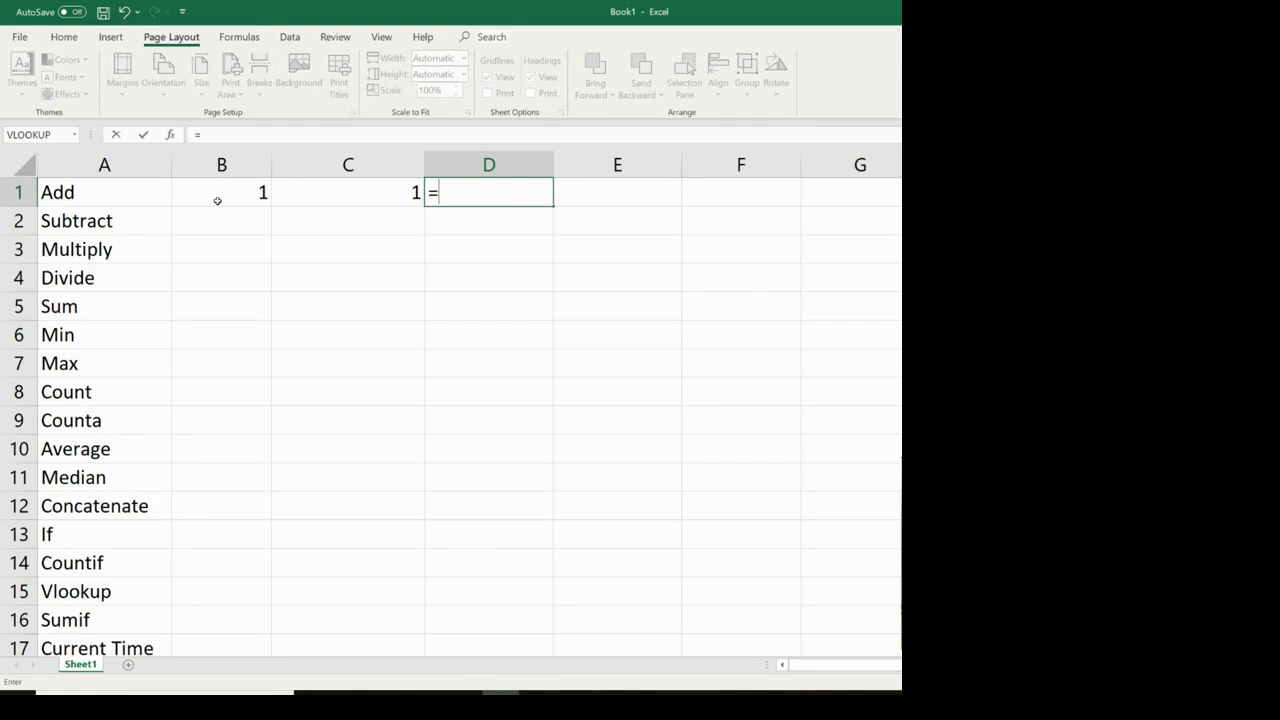
pyautogui.click(217, 199)
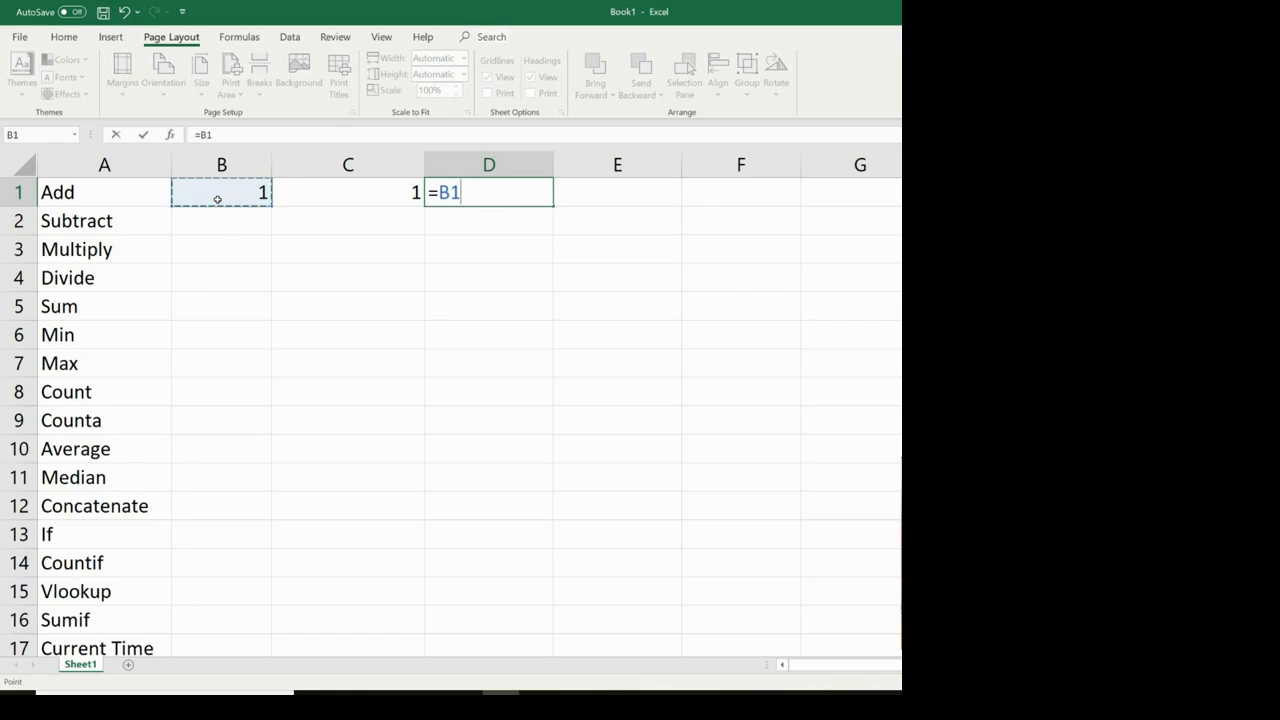
pyautogui.write('+')
pyautogui.click(356, 198)
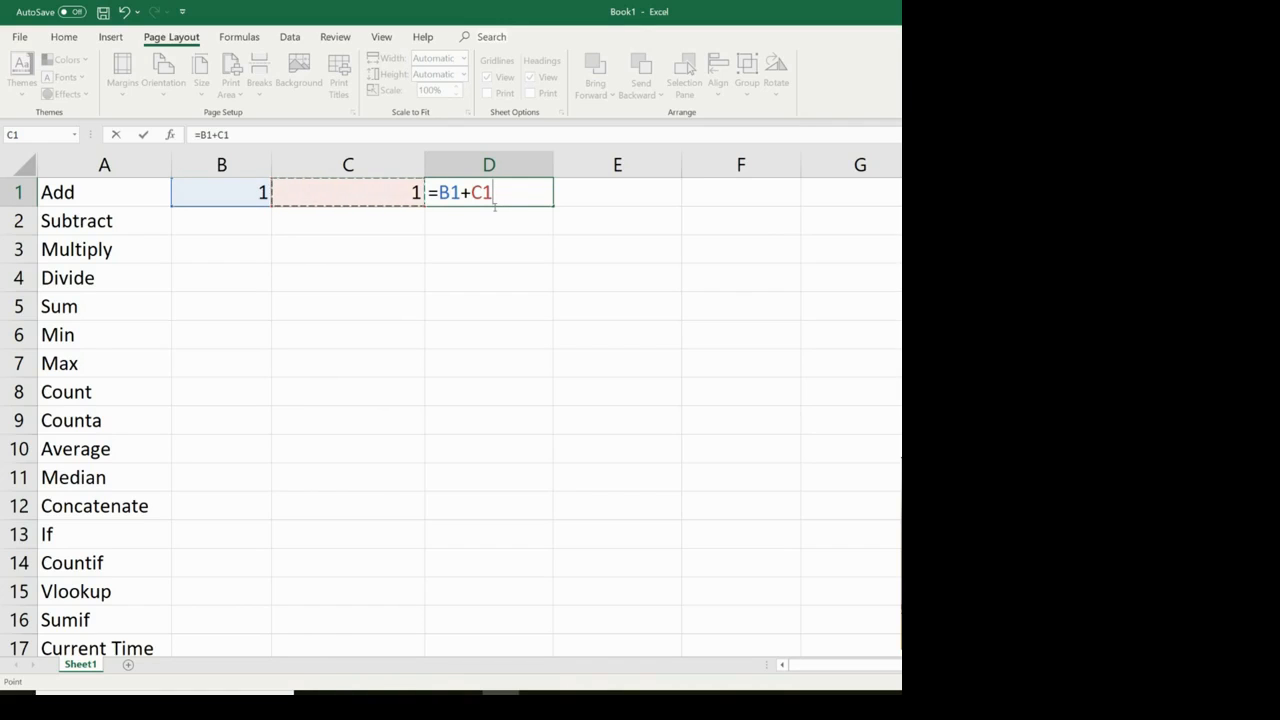
pyautogui.press('Return')
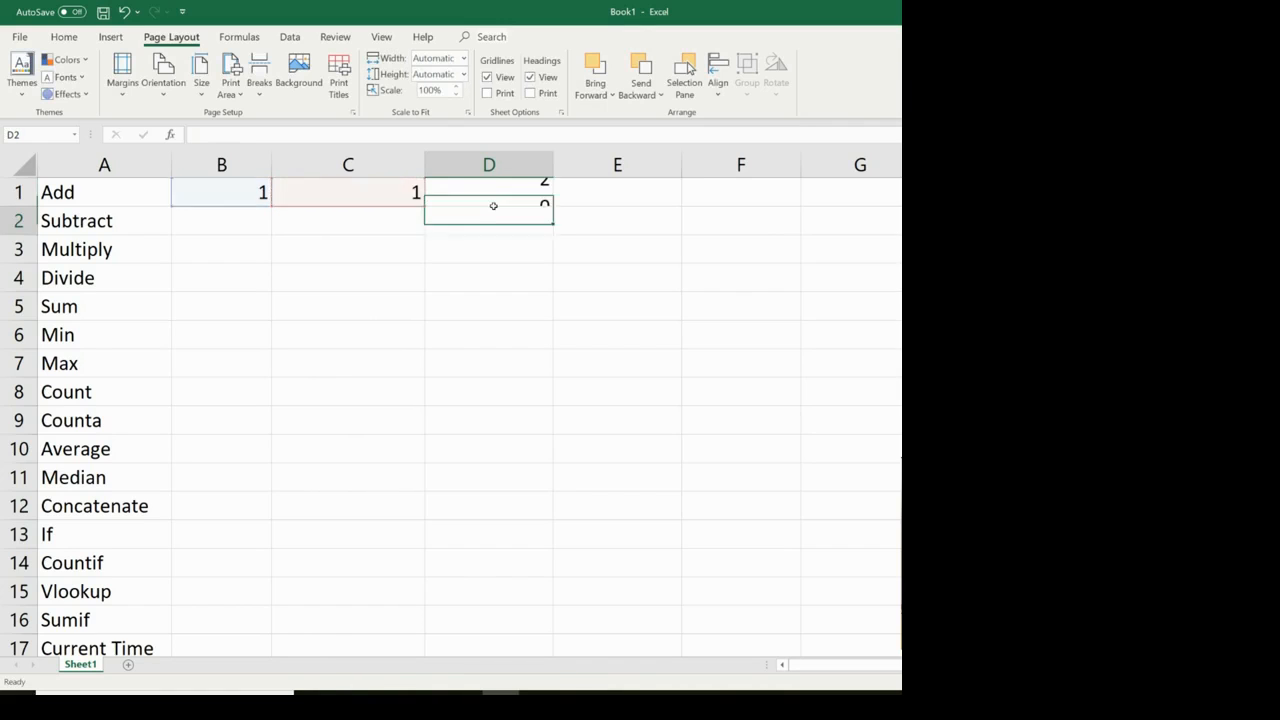
pyautogui.click(493, 204)
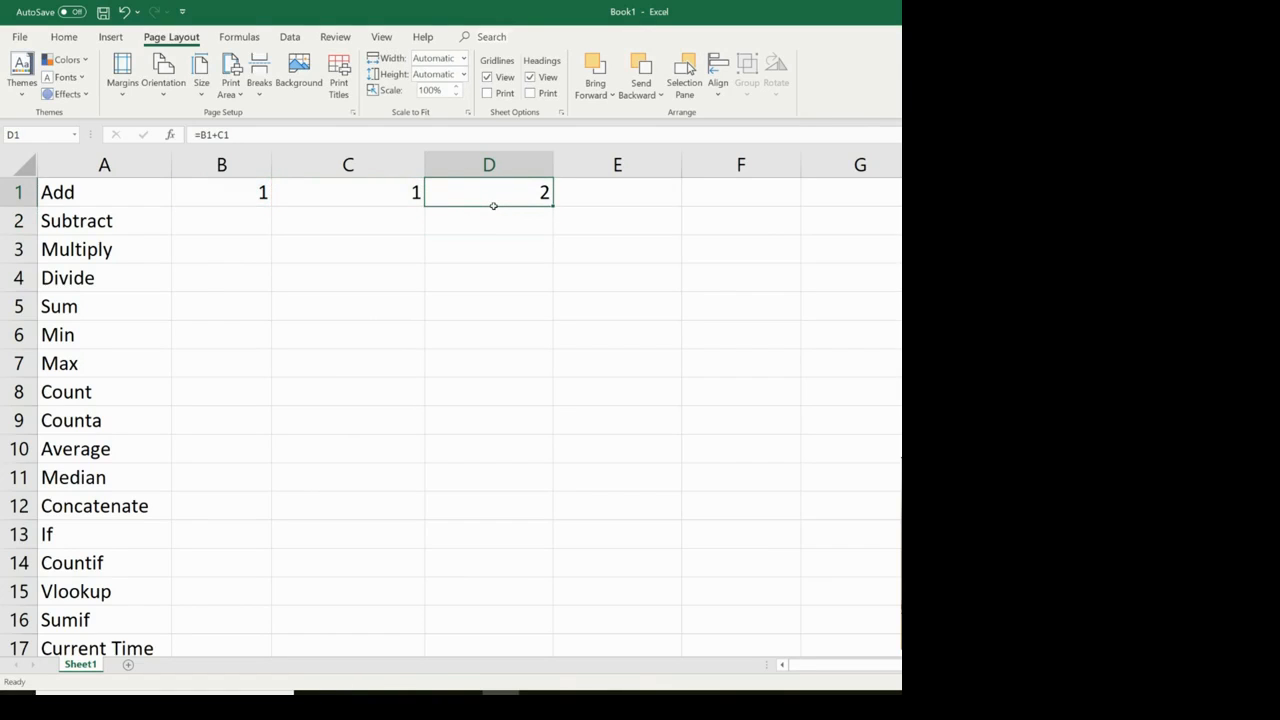
# Enter 2 in cell B2 and 1 in cell C2 of the Subtract row.
pyautogui.press('Down')
pyautogui.press('Left')
pyautogui.press('Left')
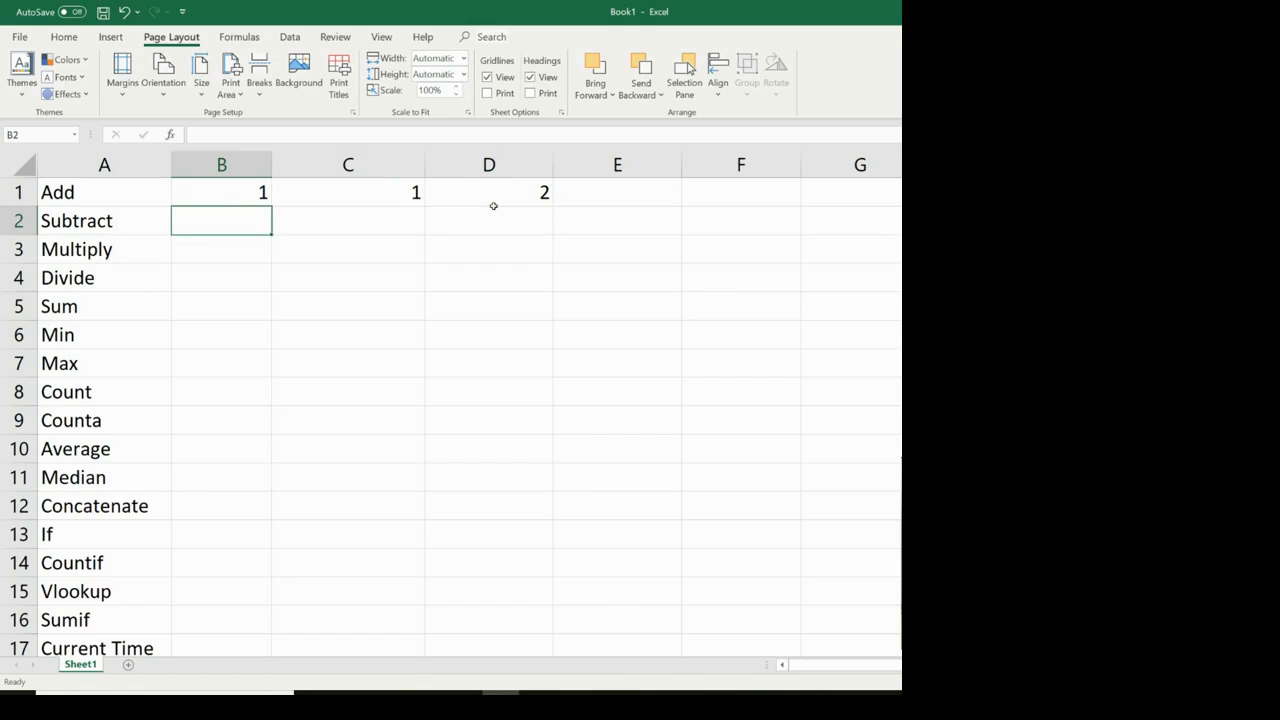
pyautogui.write('2')
pyautogui.press('Tab')
pyautogui.write('1')
pyautogui.press('Tab')
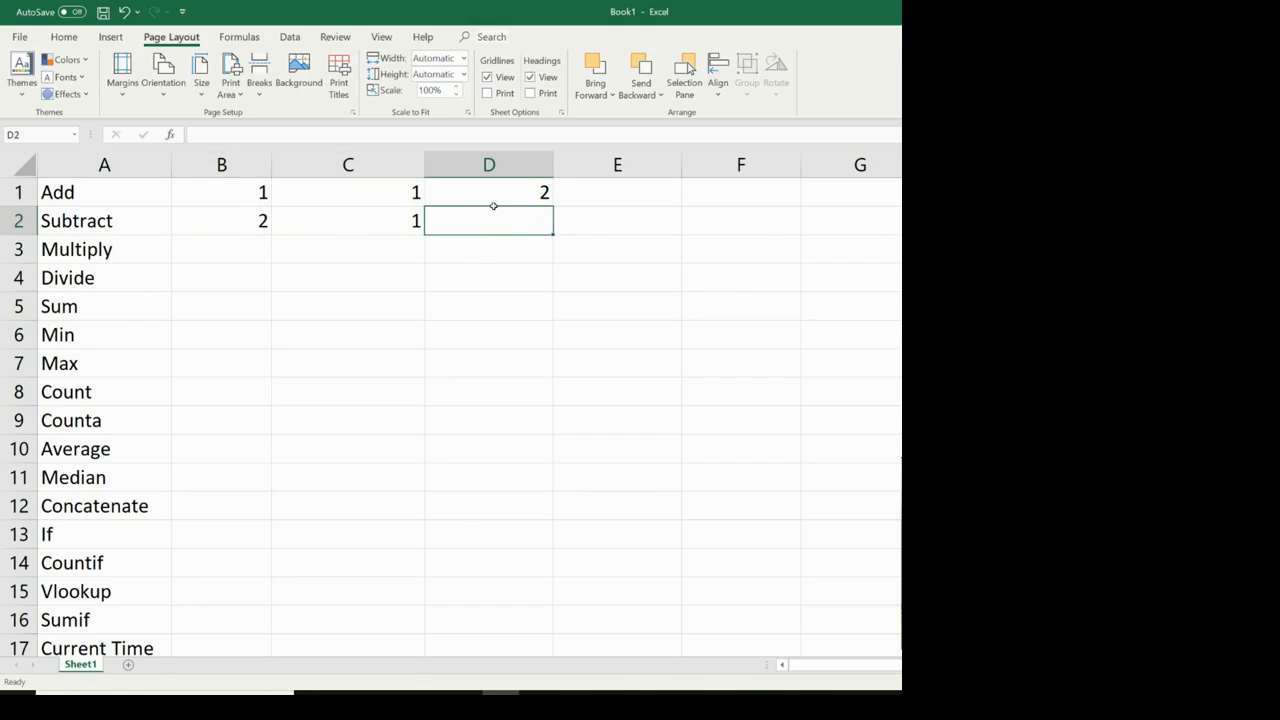
# Subtract the two numbers in cell D2 with the literal formula =2-1.
pyautogui.write('=2-1')
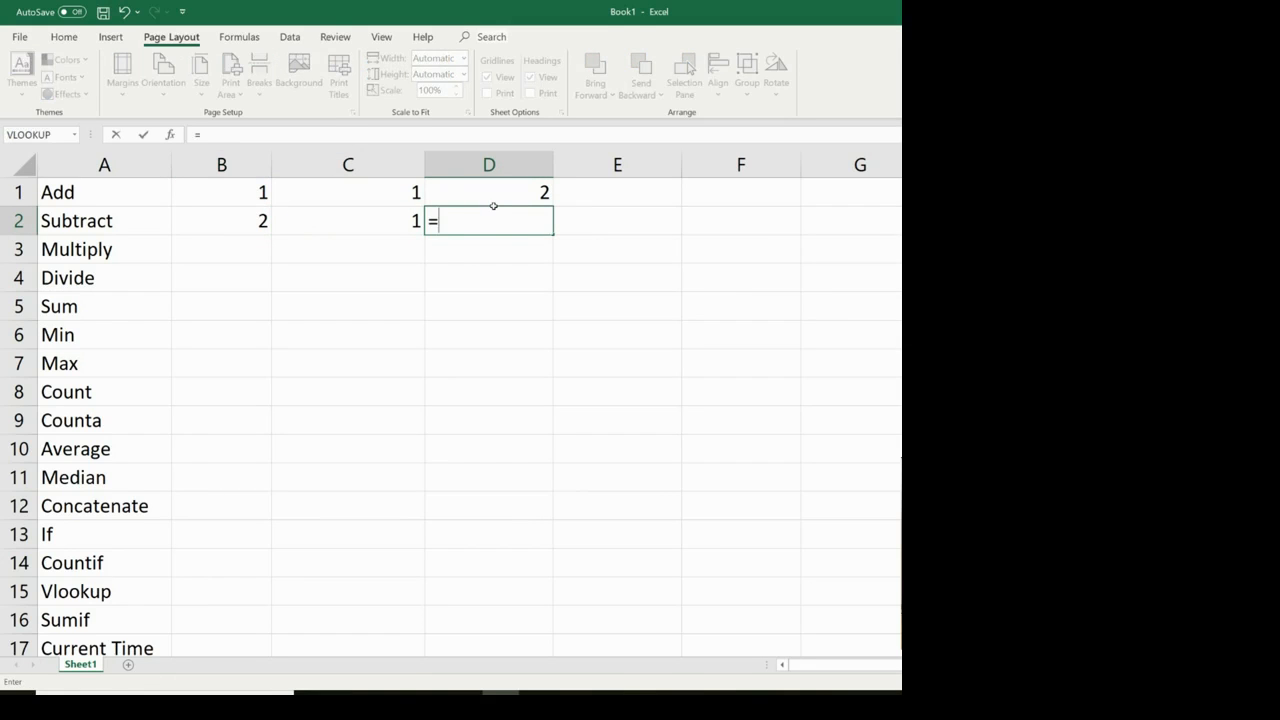
pyautogui.press('Return')
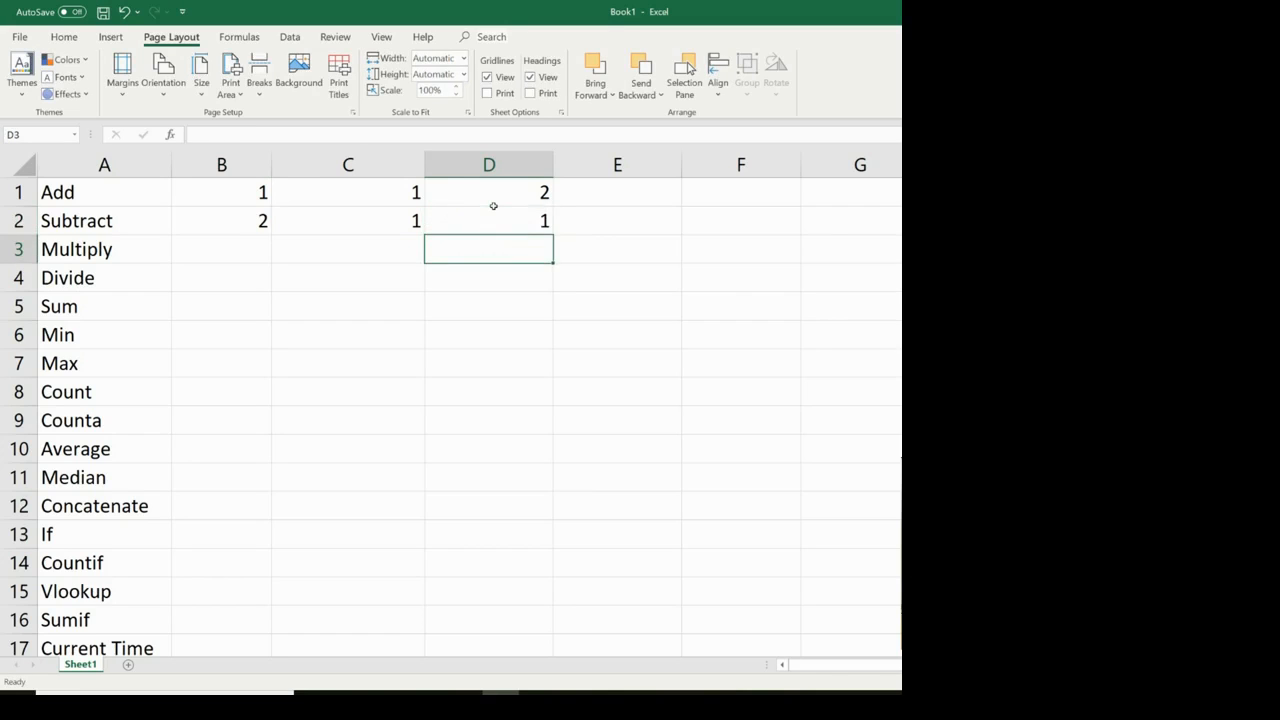
# Replace the contents of D2 with the cell-reference formula =B2-C2.
pyautogui.press('Up')
pyautogui.write('=')
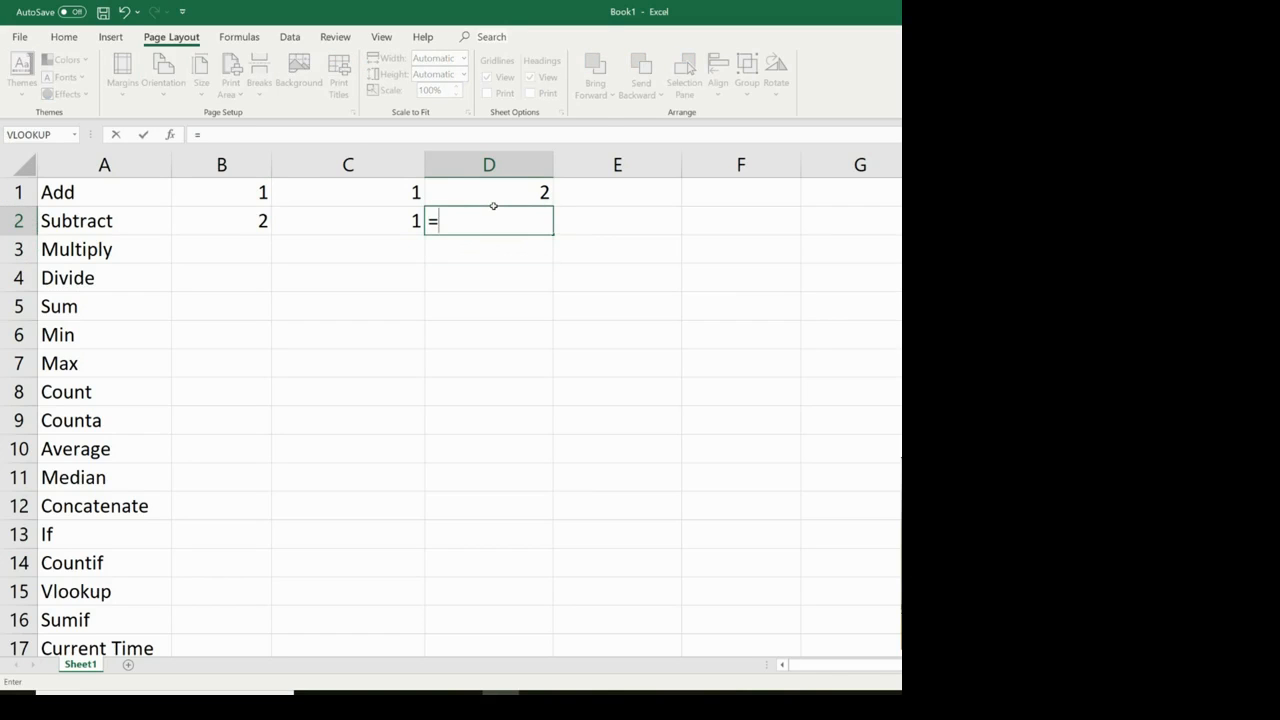
pyautogui.click(234, 226)
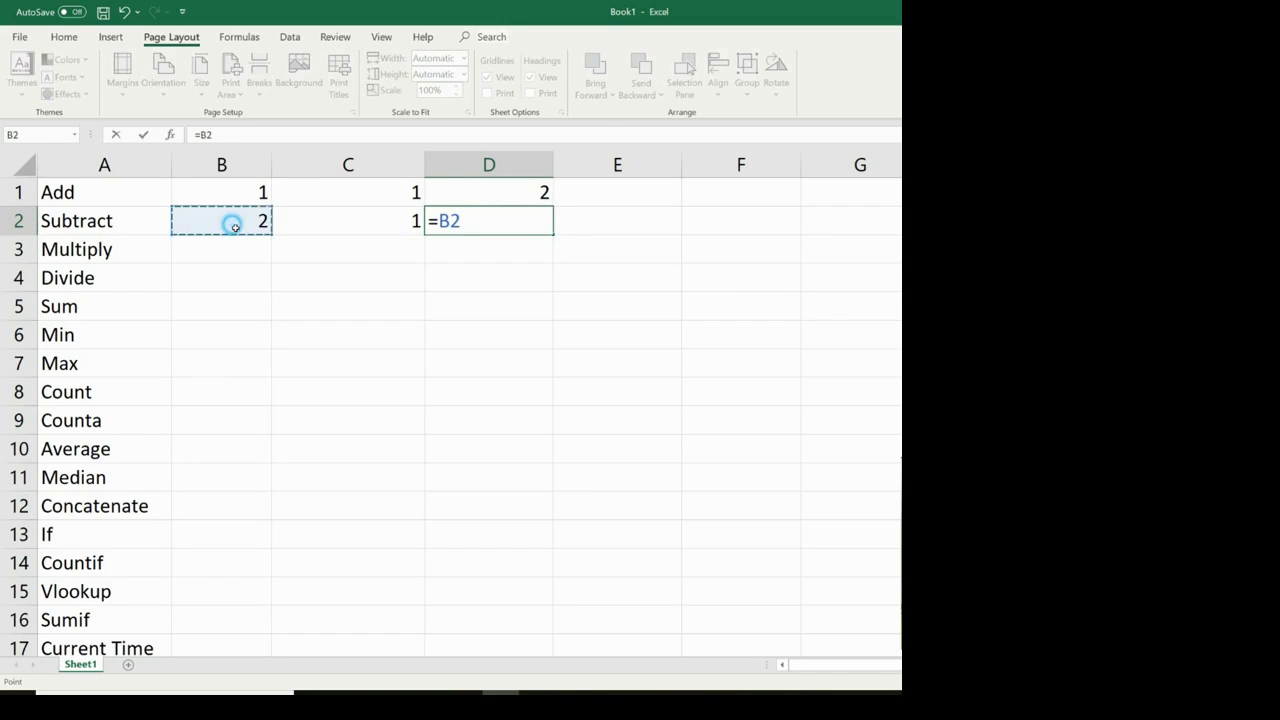
pyautogui.write('-')
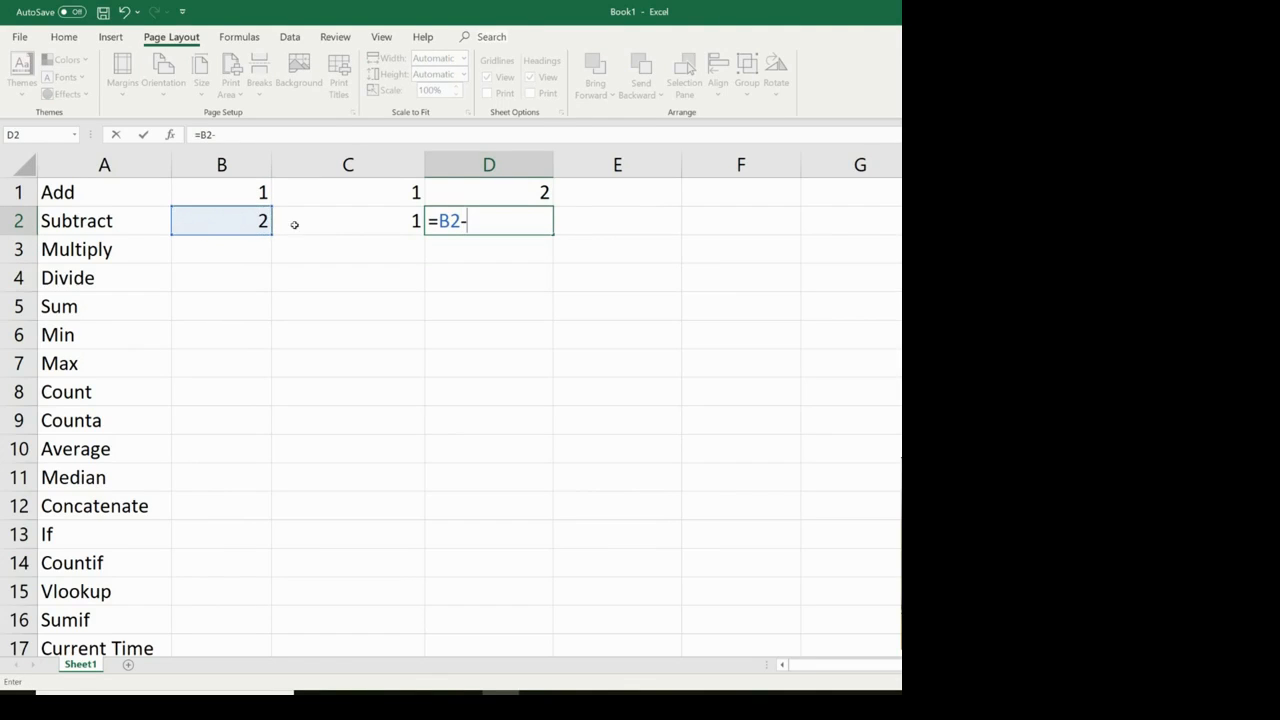
pyautogui.click(391, 224)
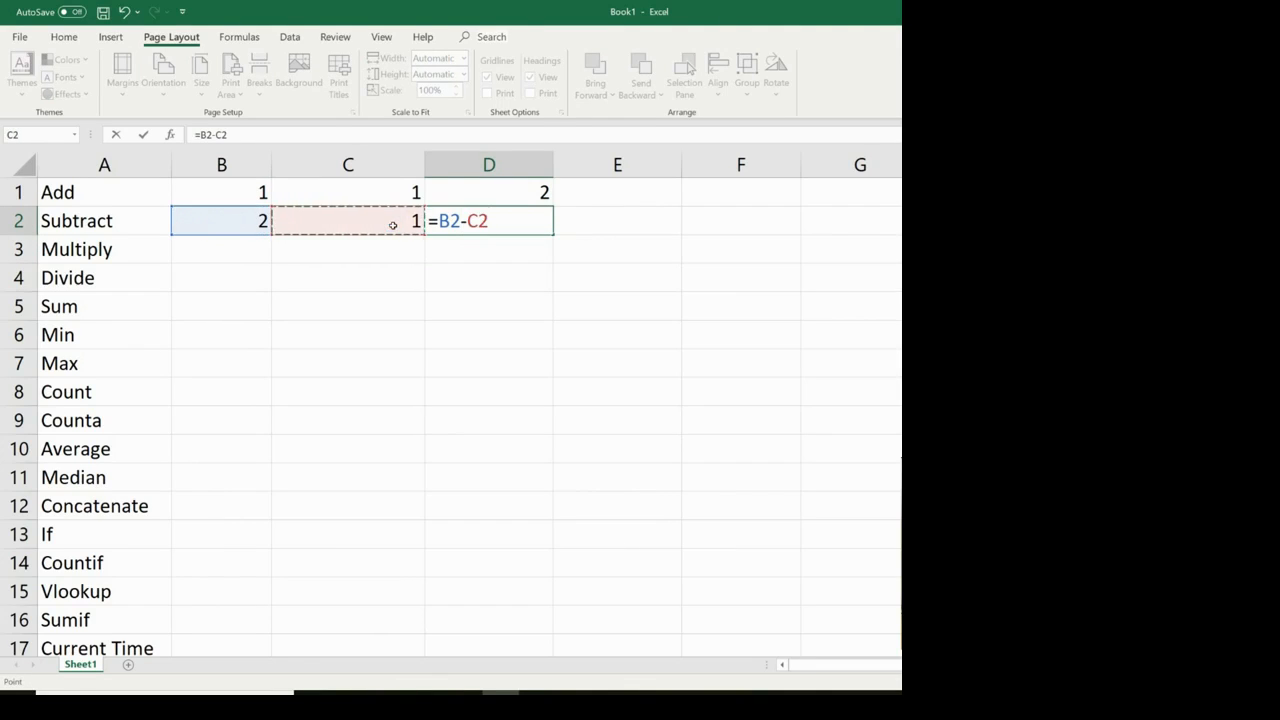
pyautogui.press('Return')
pyautogui.click(506, 228)
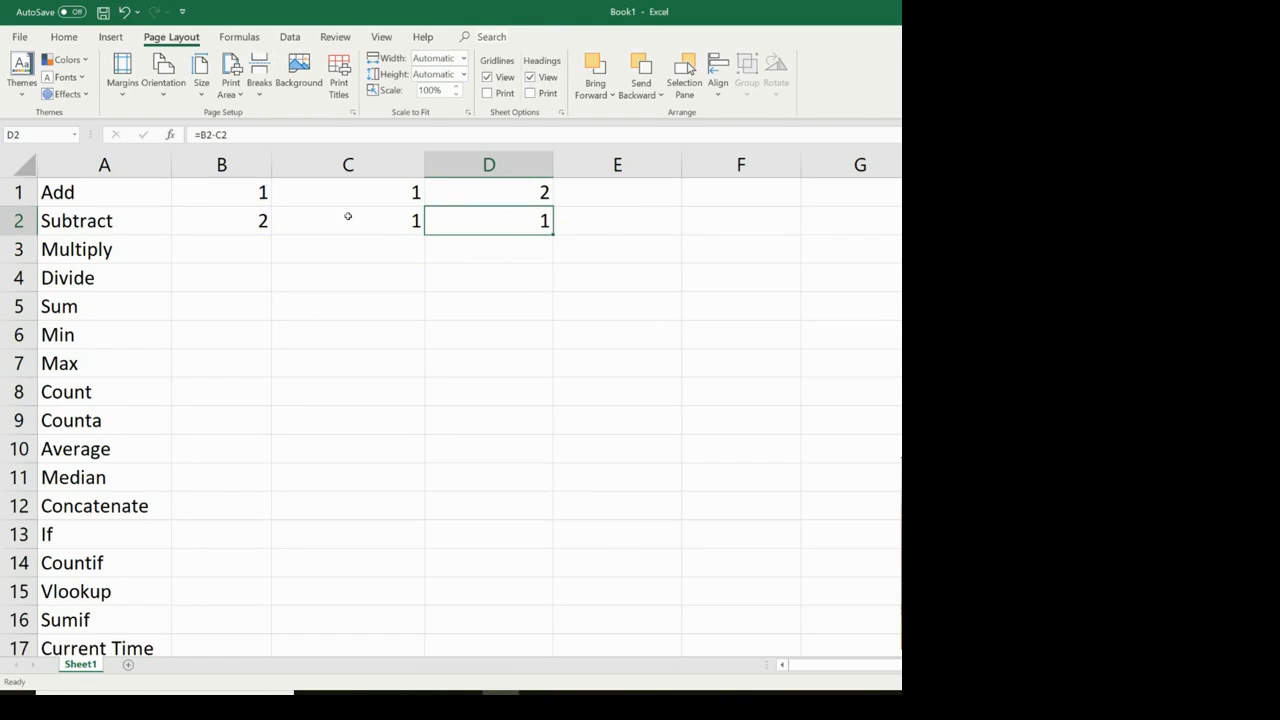
# Enter 2 and 2 in B3 and C3 of the Multiply row, and 4 and 2 in B4 and C4 of the Divide row.
pyautogui.click(245, 247)
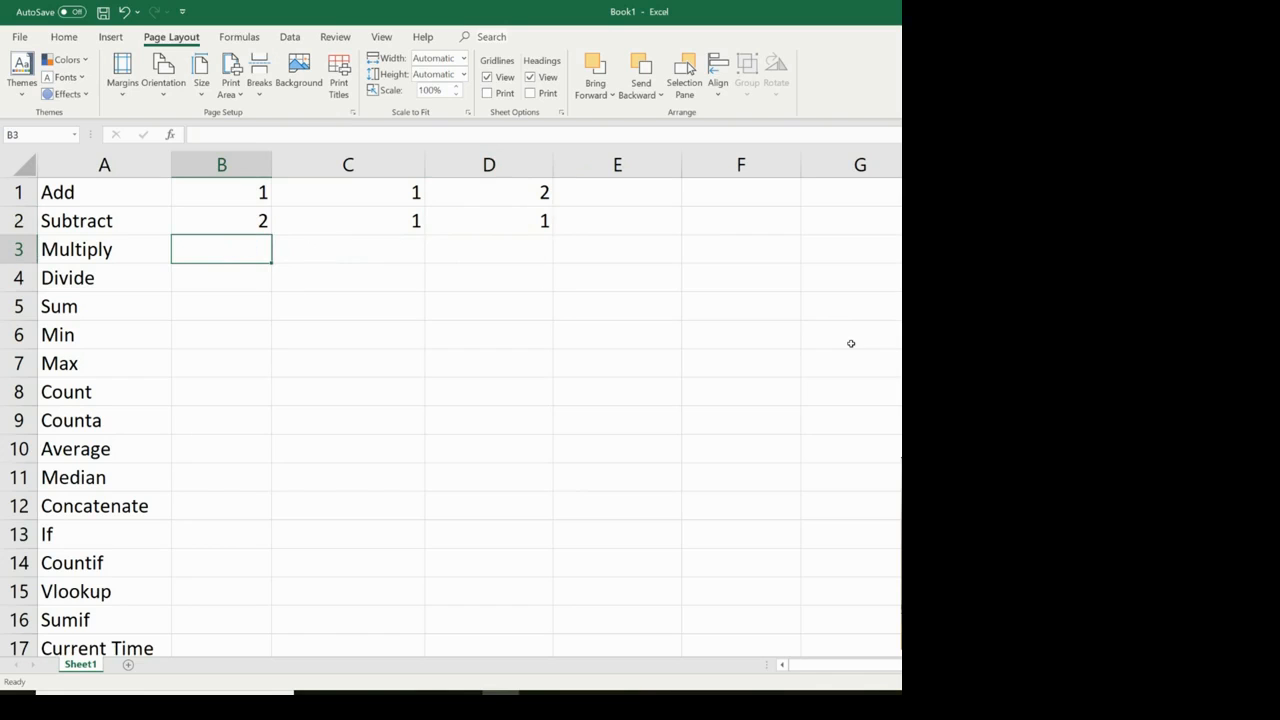
pyautogui.write('2')
pyautogui.press('Tab')
pyautogui.write('2')
pyautogui.press('Return')
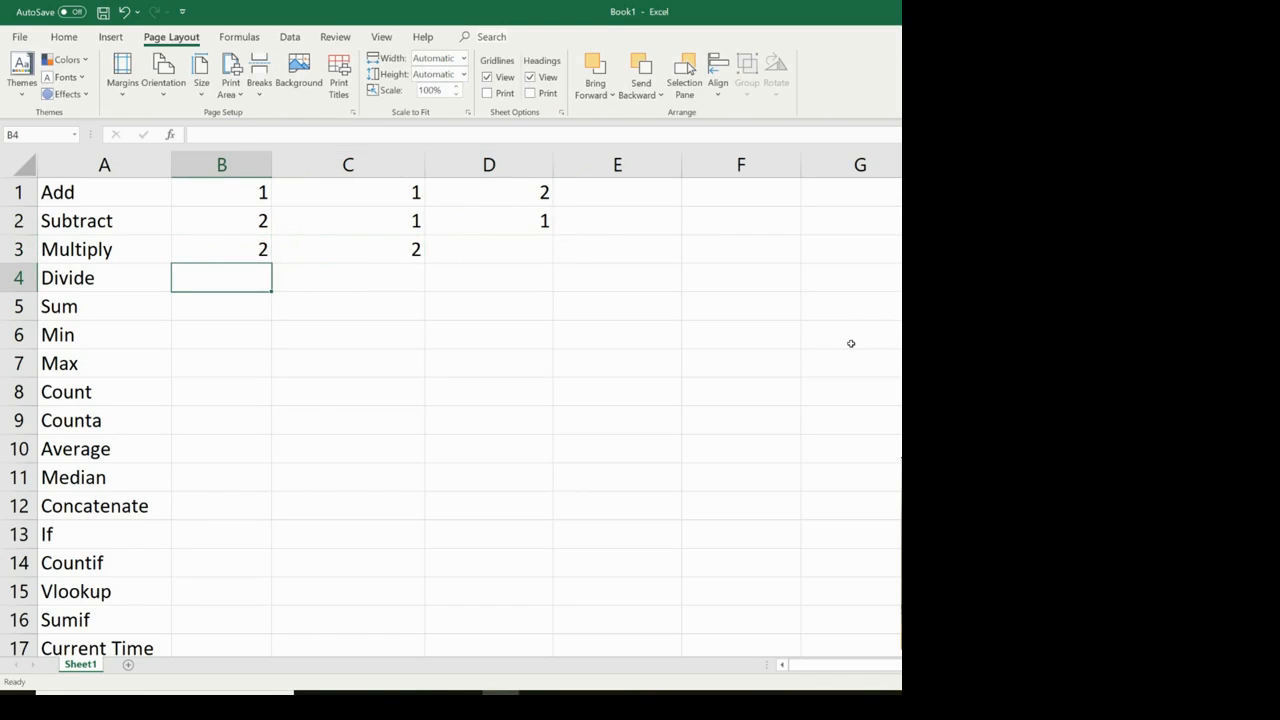
pyautogui.write('4')
pyautogui.press('Tab')
pyautogui.write('2')
pyautogui.press('Tab')
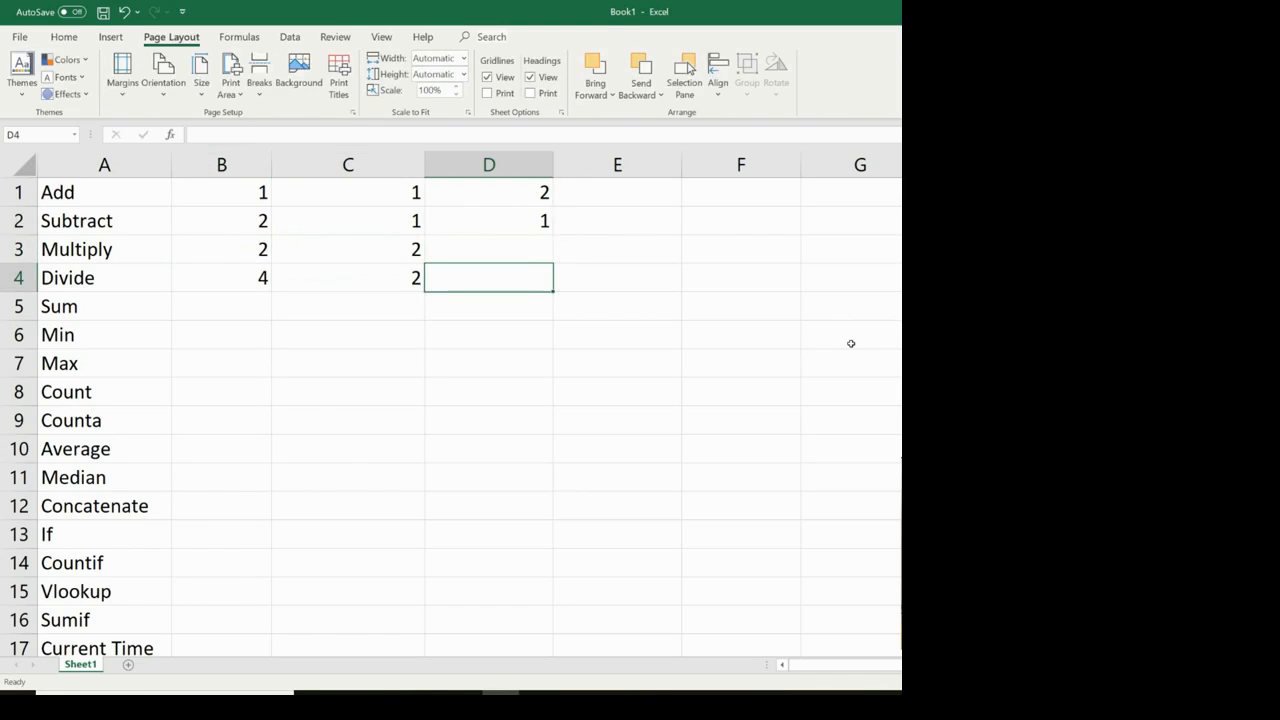
# Multiply the two values of the Multiply row in cell D3 with the formula =B3*C3.
pyautogui.press('Up')
pyautogui.press('Up')
pyautogui.press('Down')
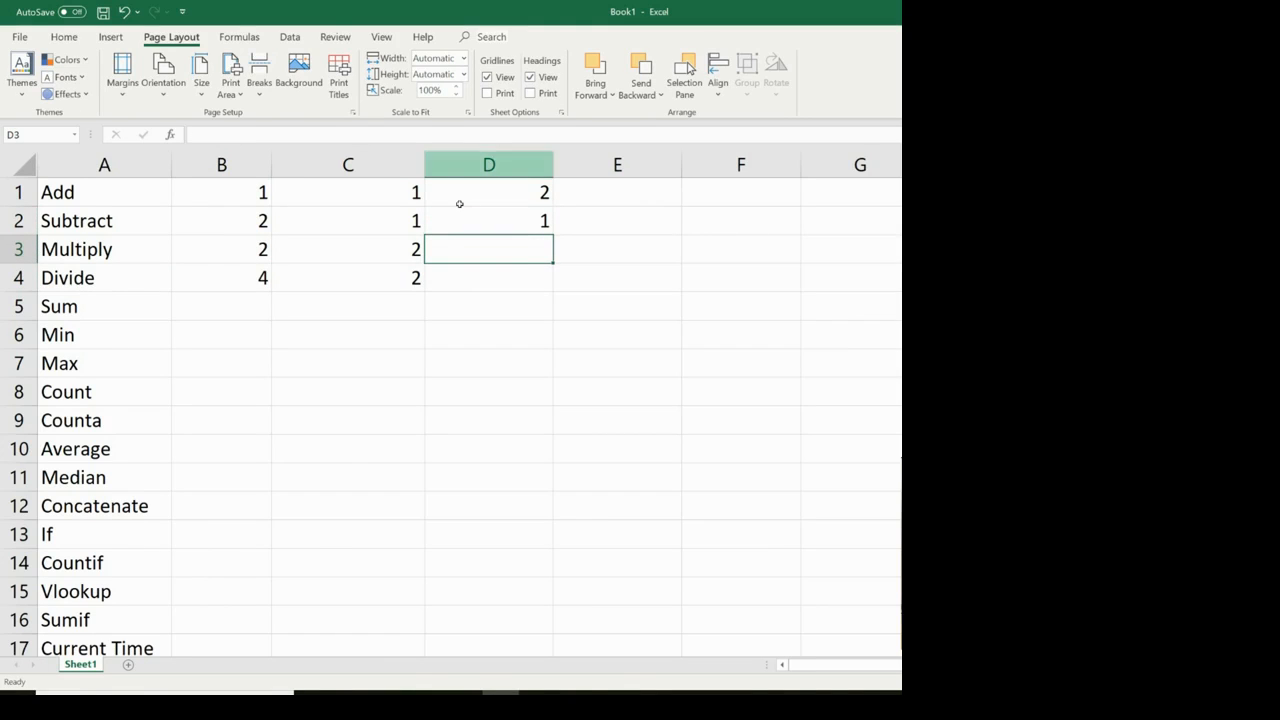
pyautogui.write('=')
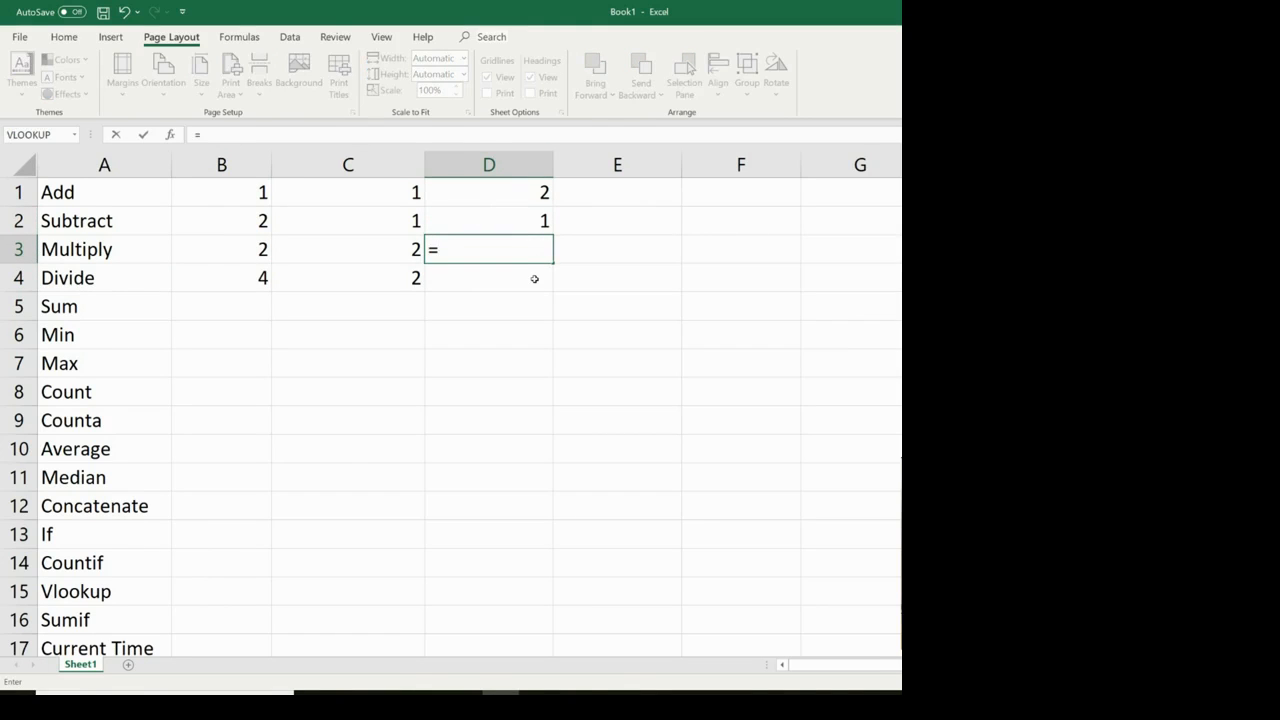
pyautogui.click(231, 252)
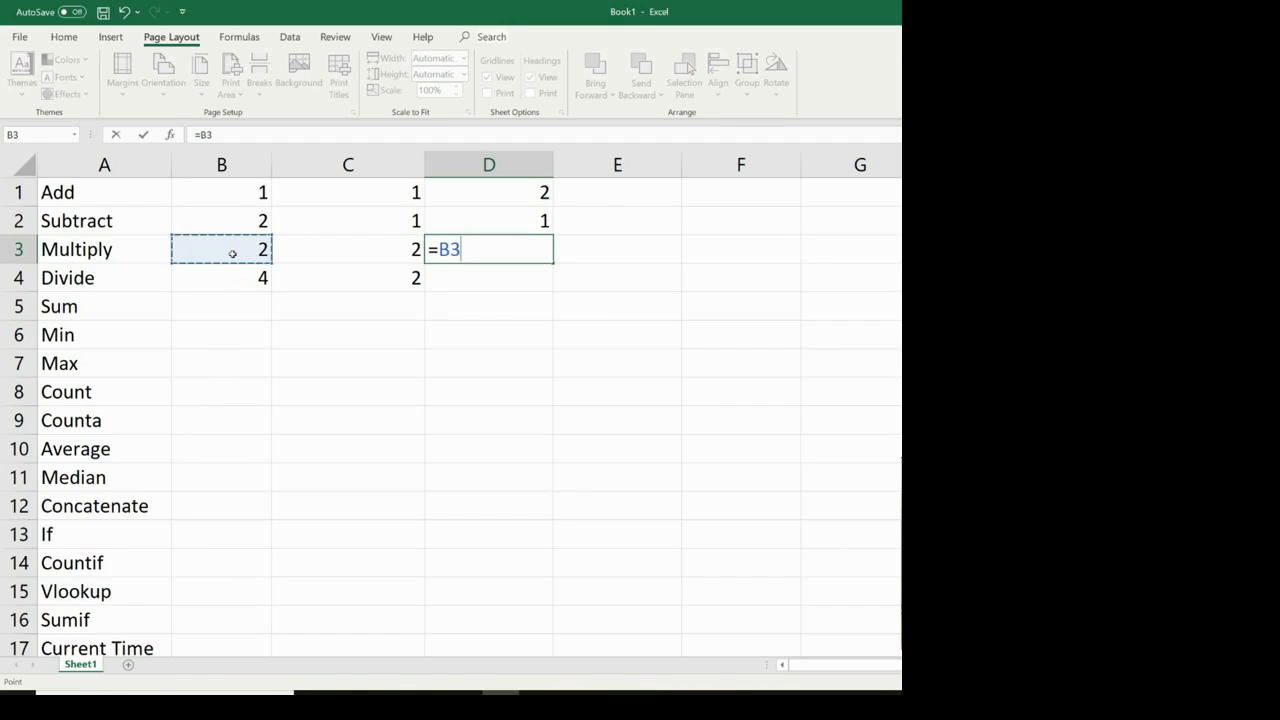
pyautogui.write('*')
pyautogui.click(366, 253)
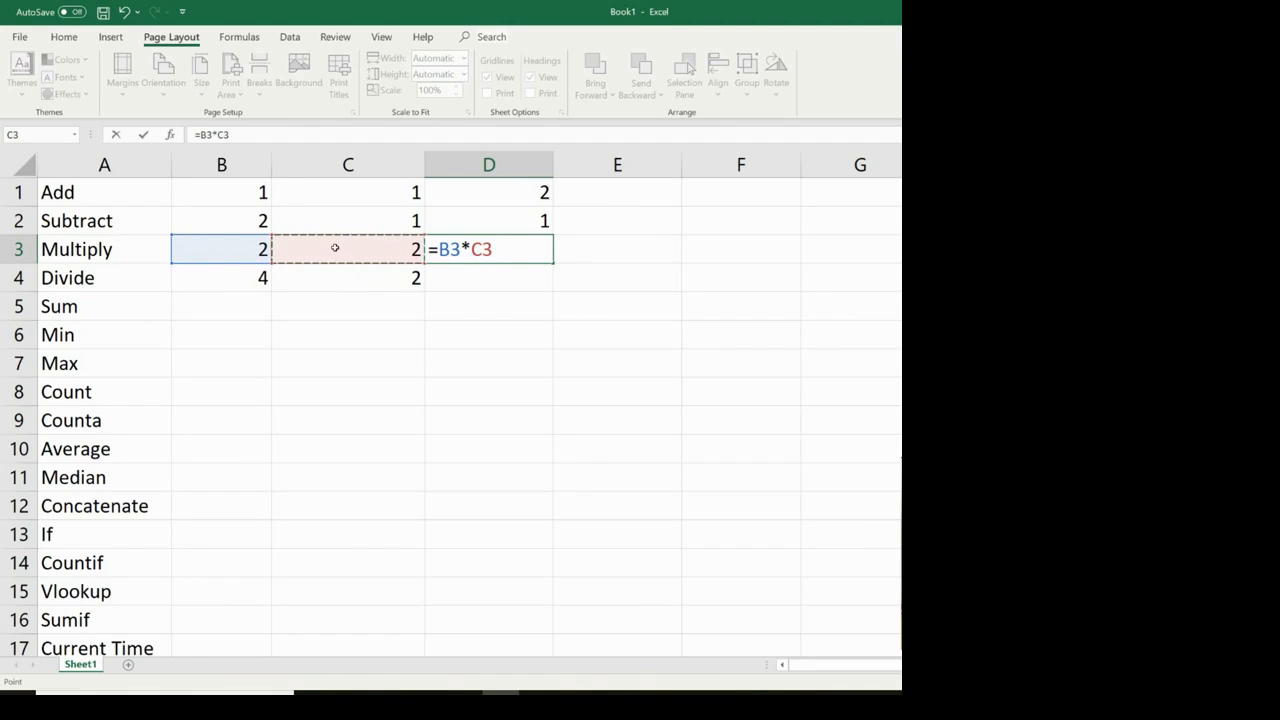
pyautogui.press('BackSpace')
pyautogui.write('3')
pyautogui.press('Return')
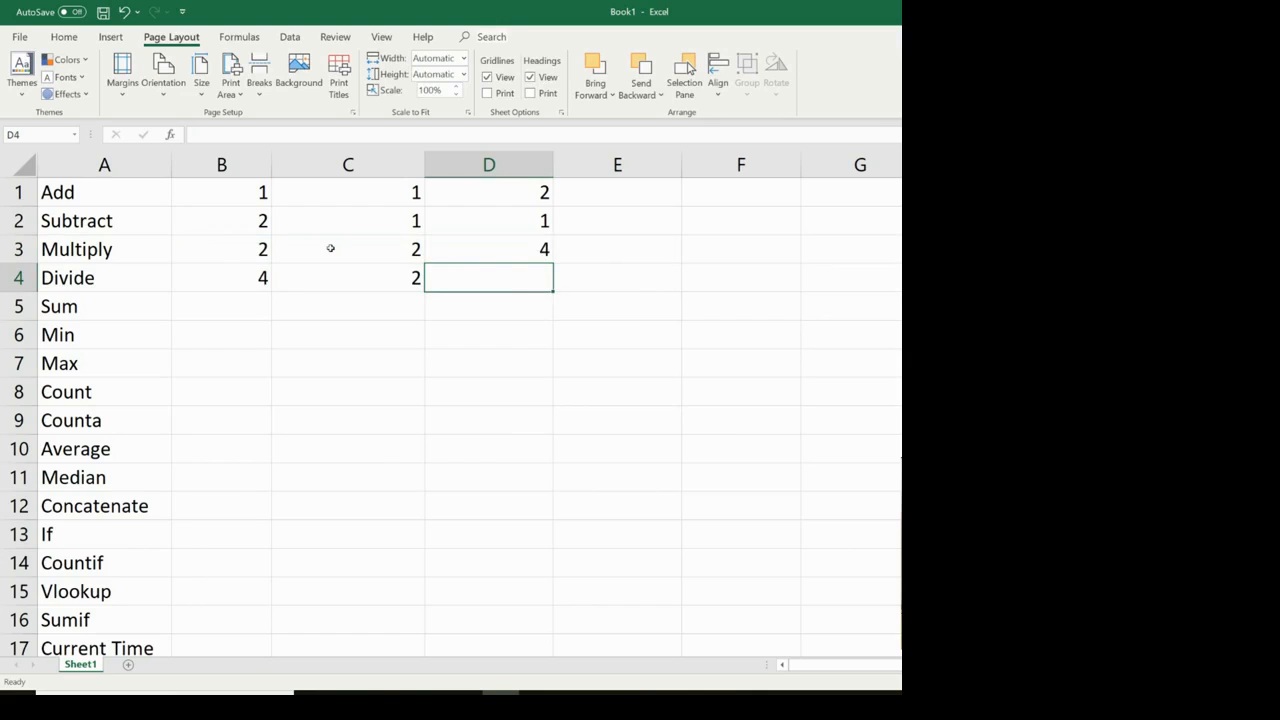
# Divide the two values of the Divide row in cell D4 with the formula =B4/C4.
pyautogui.write('=')
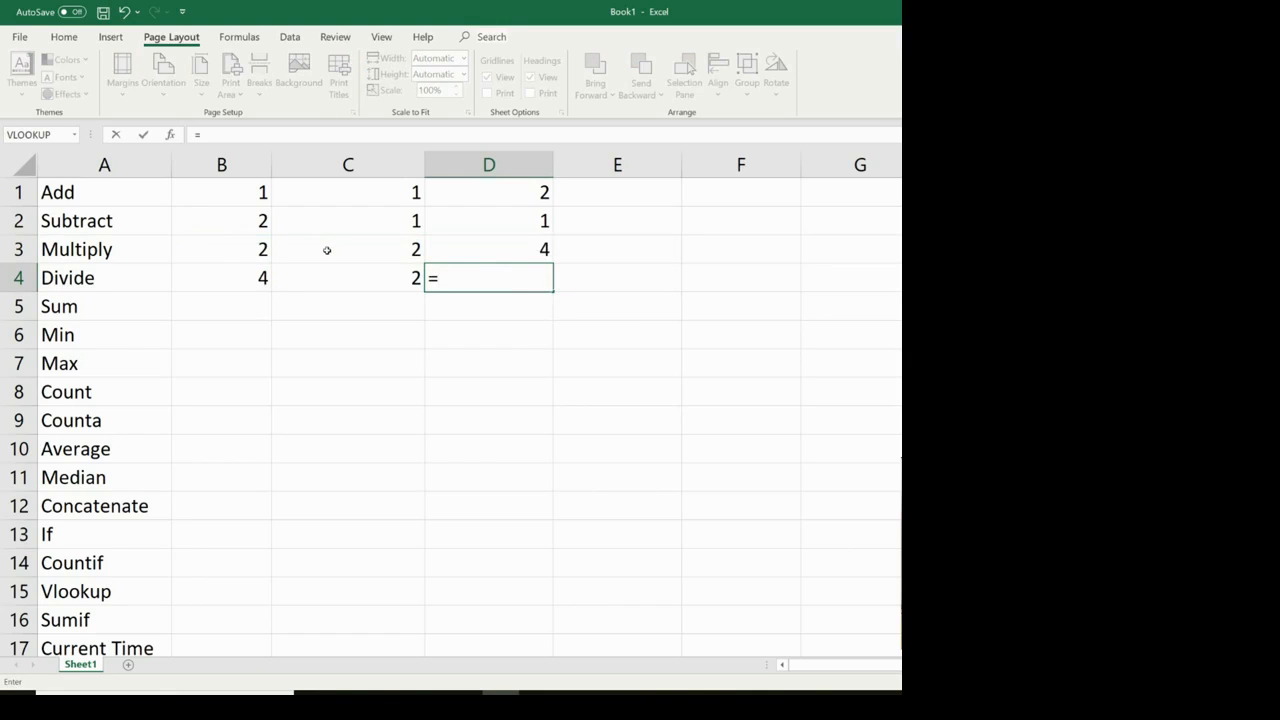
pyautogui.click(251, 281)
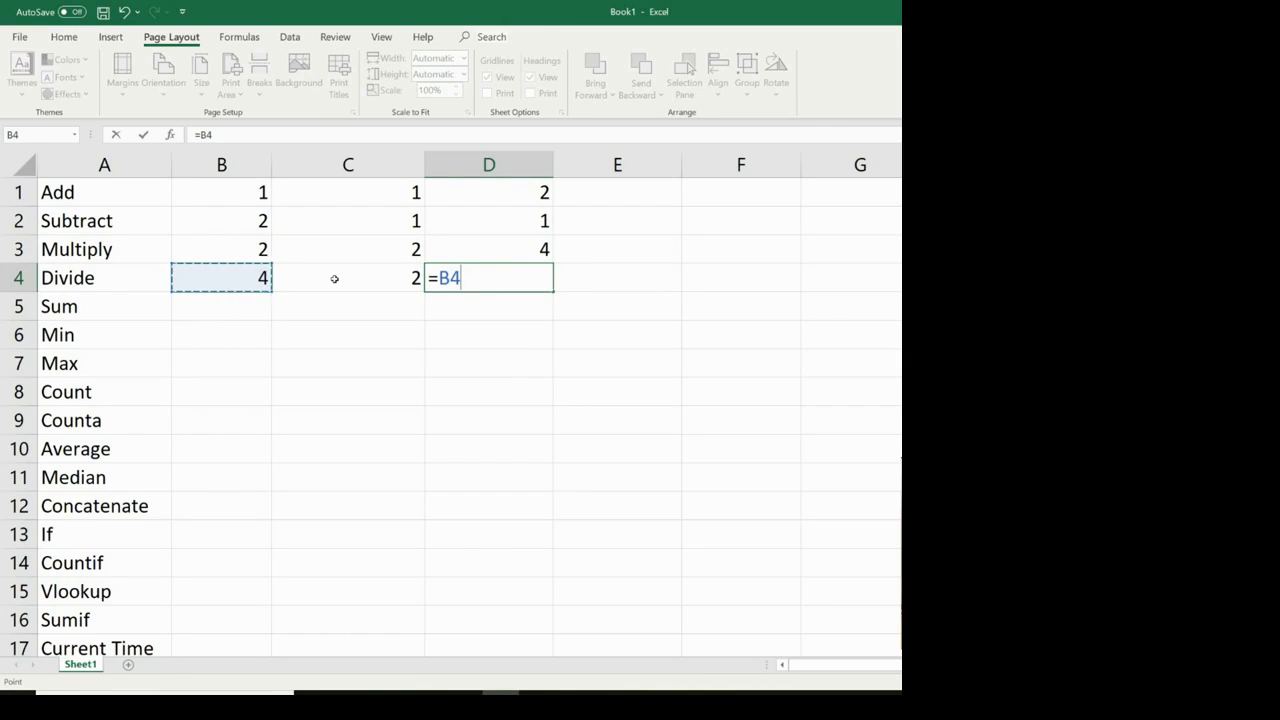
pyautogui.write('/')
pyautogui.click(335, 279)
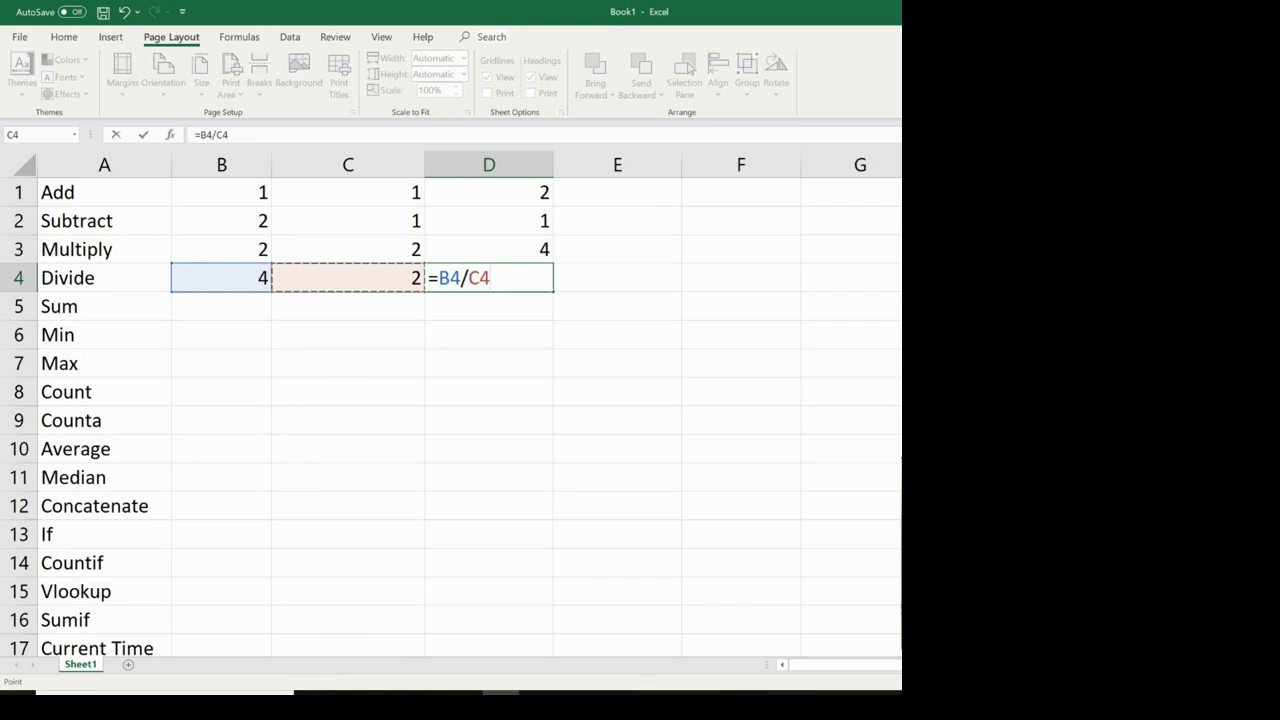
pyautogui.press('Return')
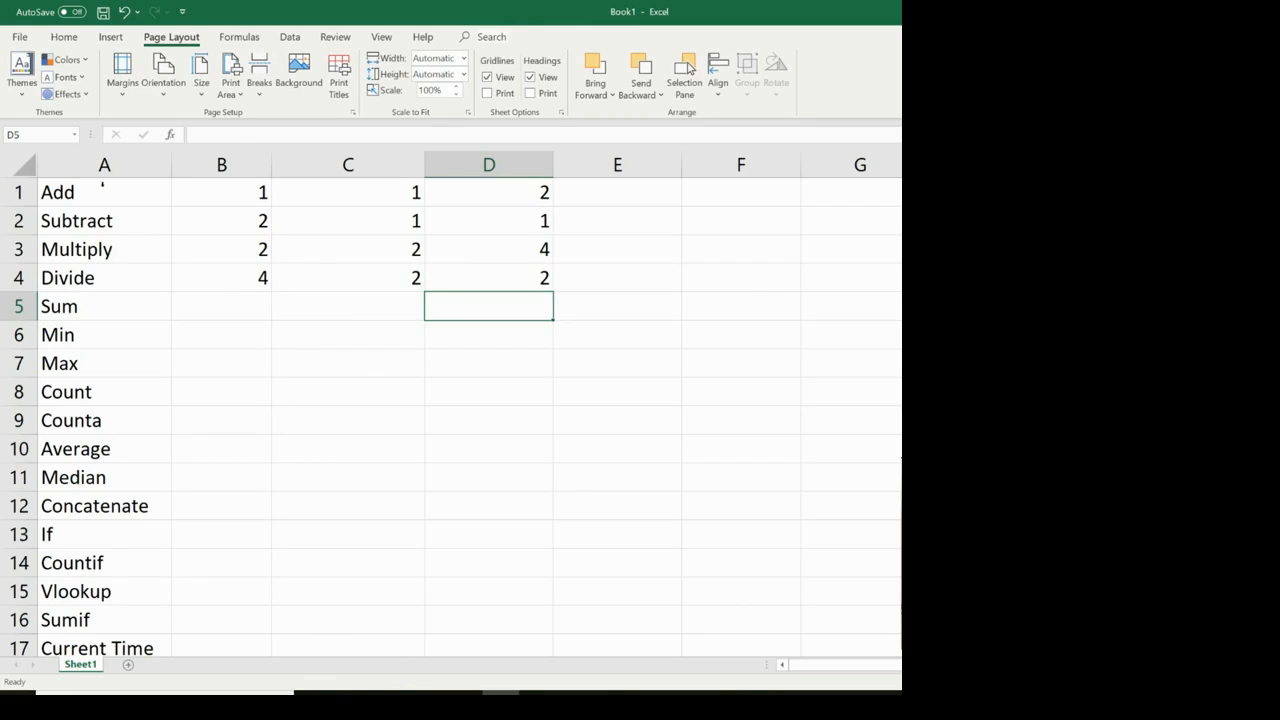
pyautogui.moveTo(103, 198); pyautogui.dragTo(494, 274)
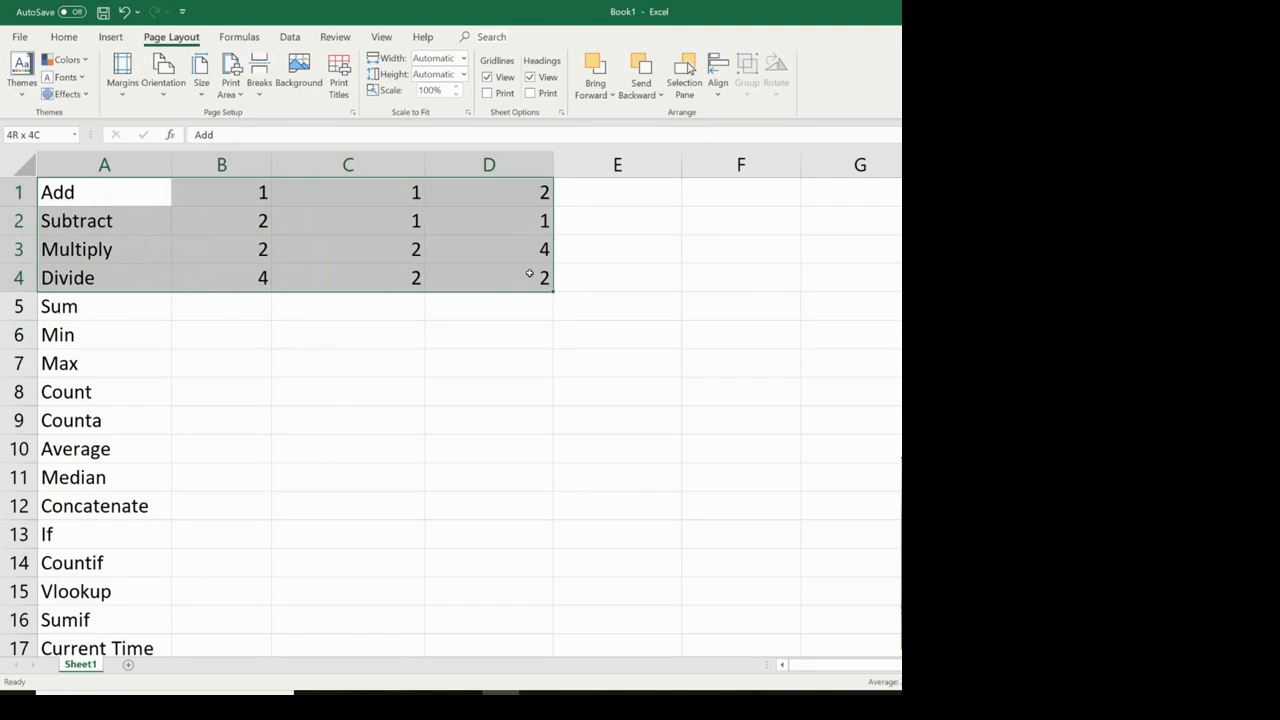
pyautogui.click(523, 272)
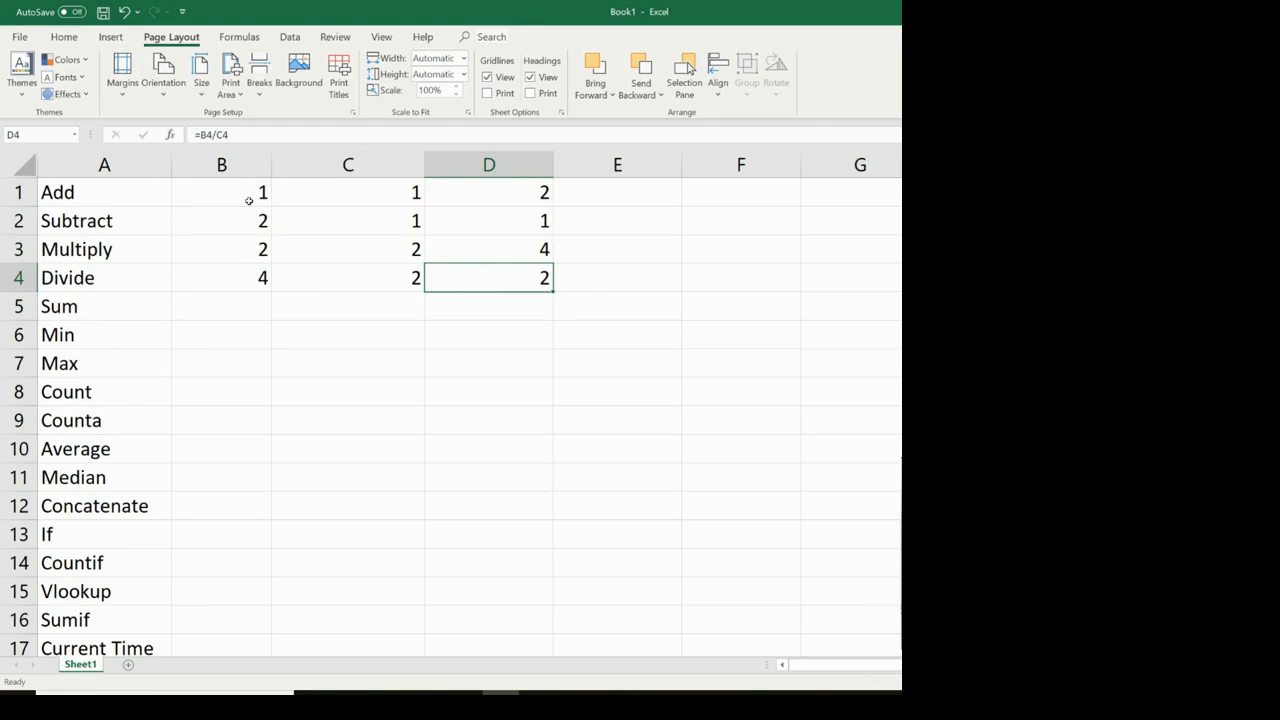
pyautogui.moveTo(249, 201); pyautogui.dragTo(465, 270)
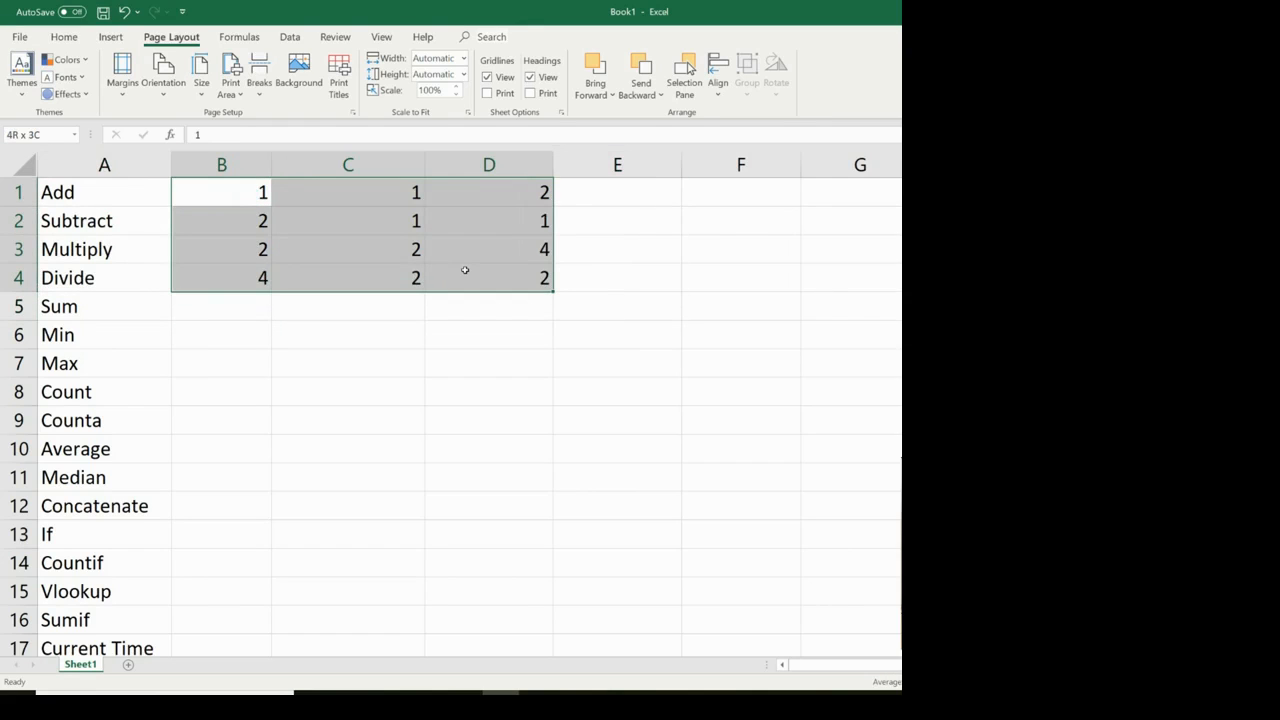
pyautogui.click(699, 193)
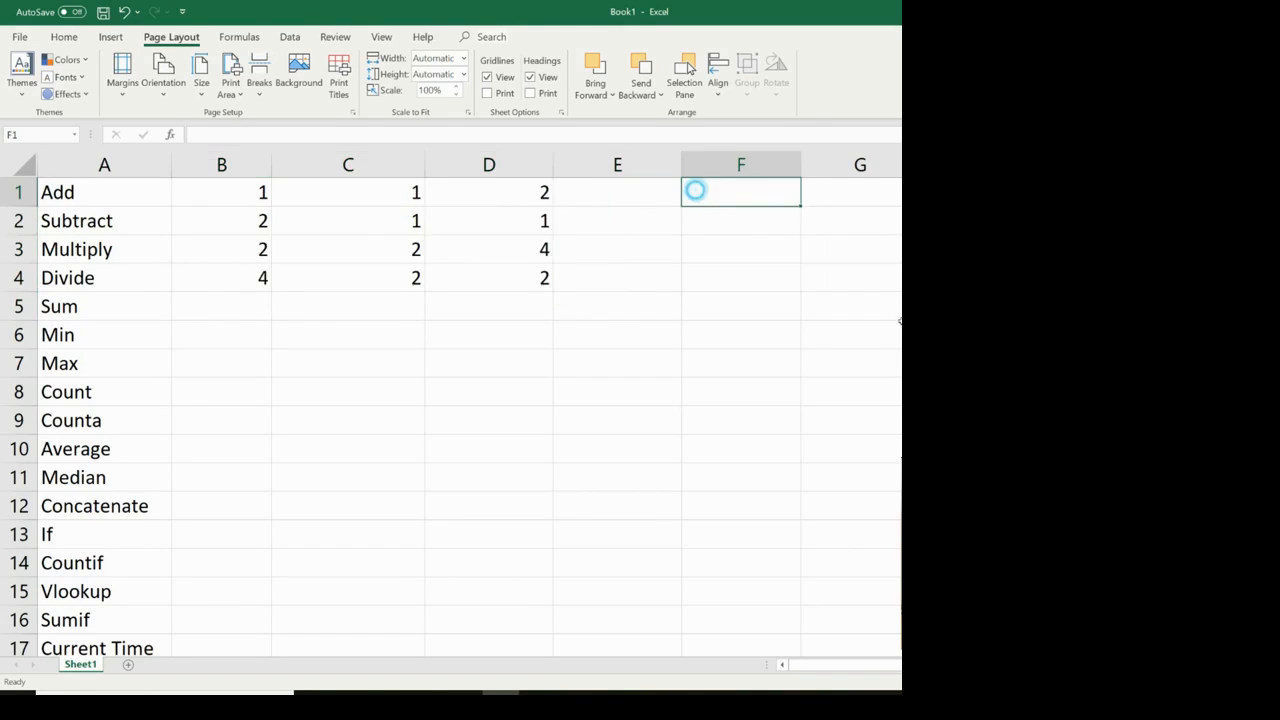
pyautogui.write('=1')
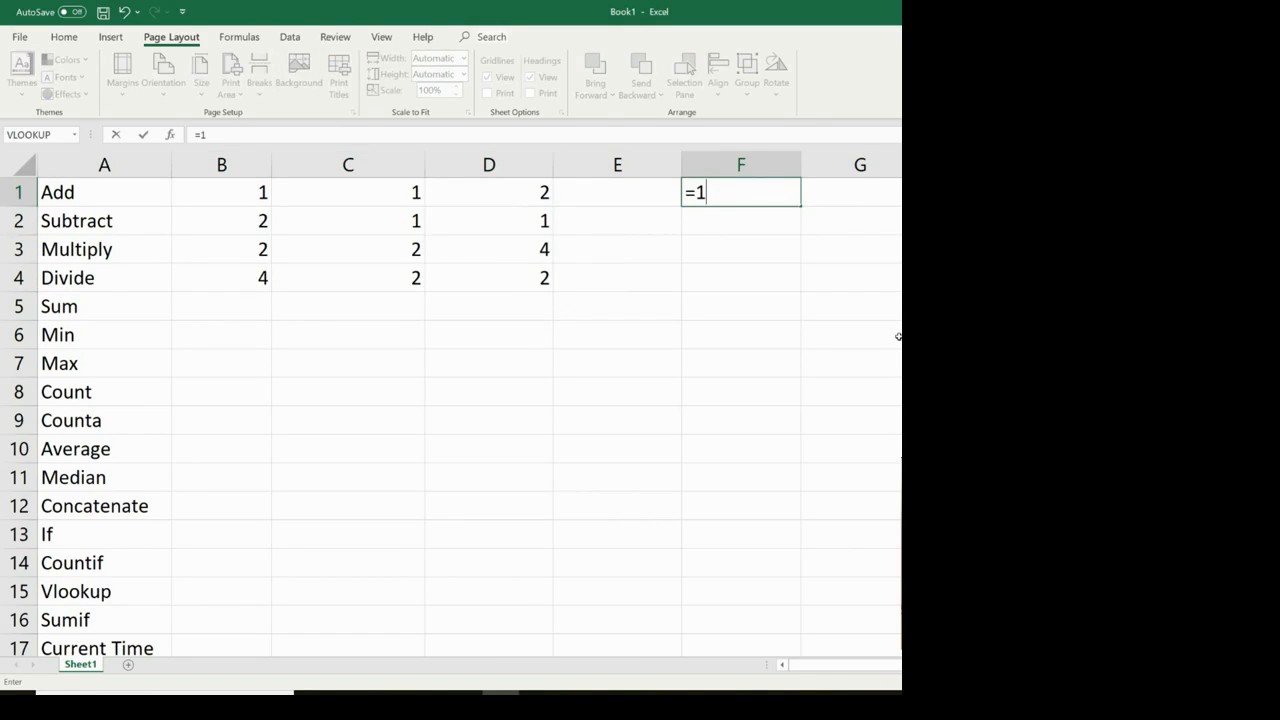
pyautogui.write('+1+2')
pyautogui.press('BackSpace')
pyautogui.press('BackSpace')
pyautogui.press('BackSpace')
pyautogui.press('BackSpace')
pyautogui.press('BackSpace')
pyautogui.press('BackSpace')
pyautogui.write('=')
pyautogui.click(236, 192)
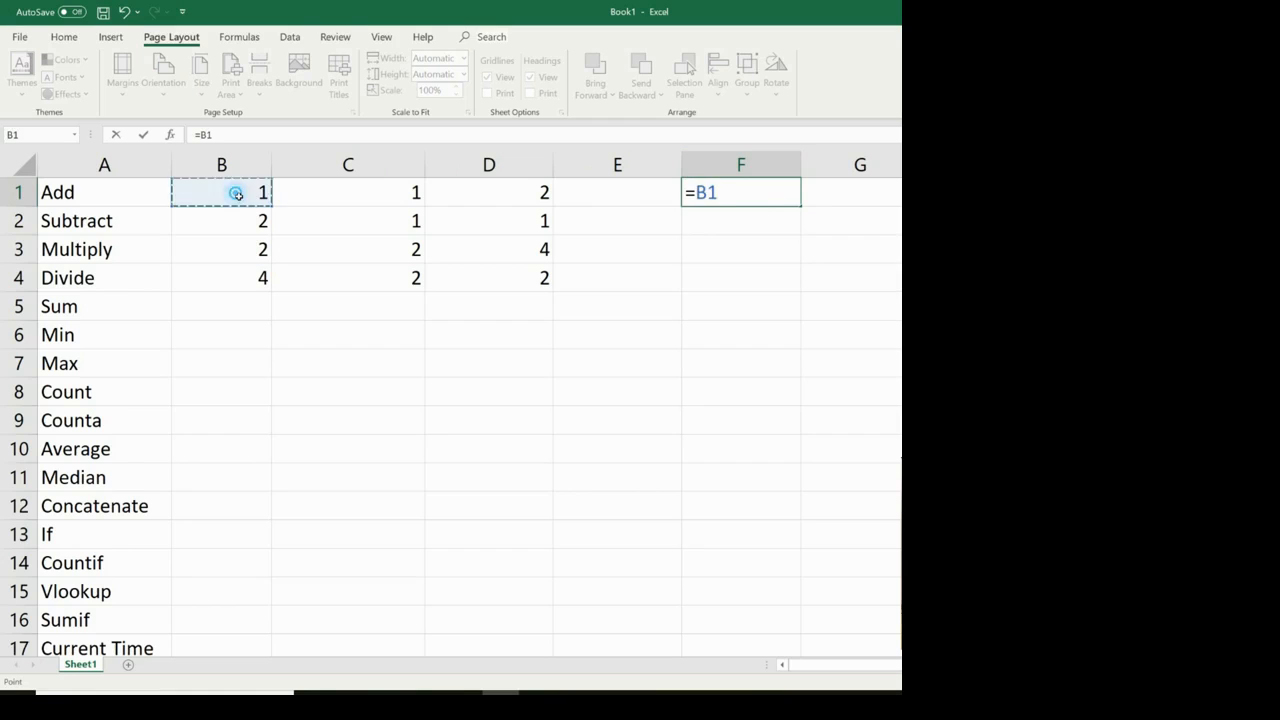
pyautogui.write('+')
pyautogui.click(326, 194)
pyautogui.write('+')
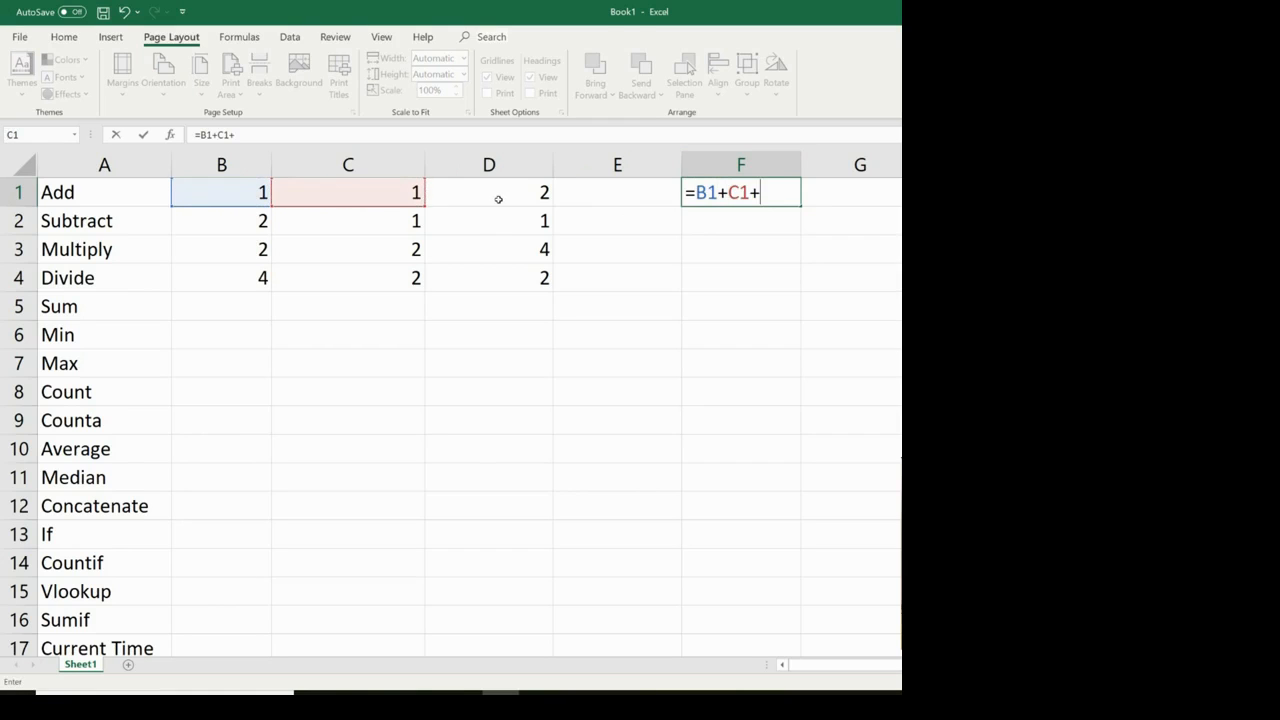
pyautogui.click(500, 194)
pyautogui.write('+')
pyautogui.click(221, 220)
pyautogui.click(740, 222)
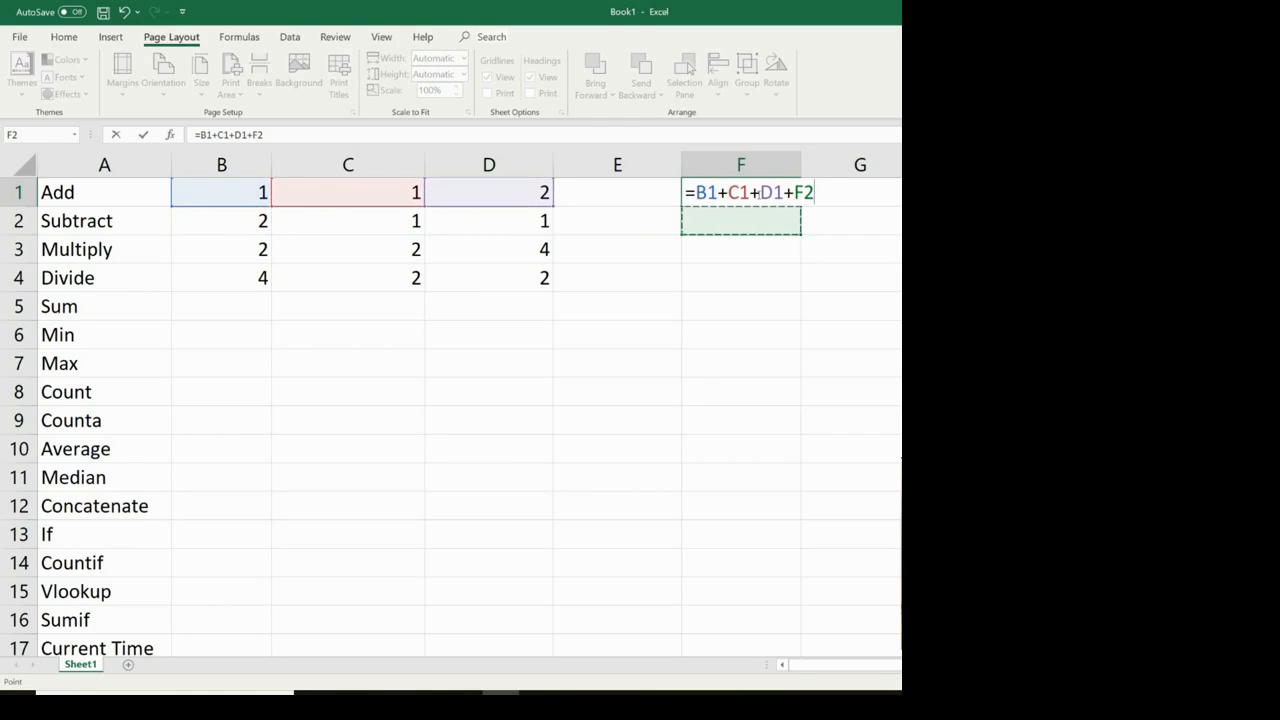
pyautogui.press('Escape')
# Try summing the separate cells B1, C1 and D1 with a SUM formula in cell B5 of the Sum row.
pyautogui.click(226, 329)
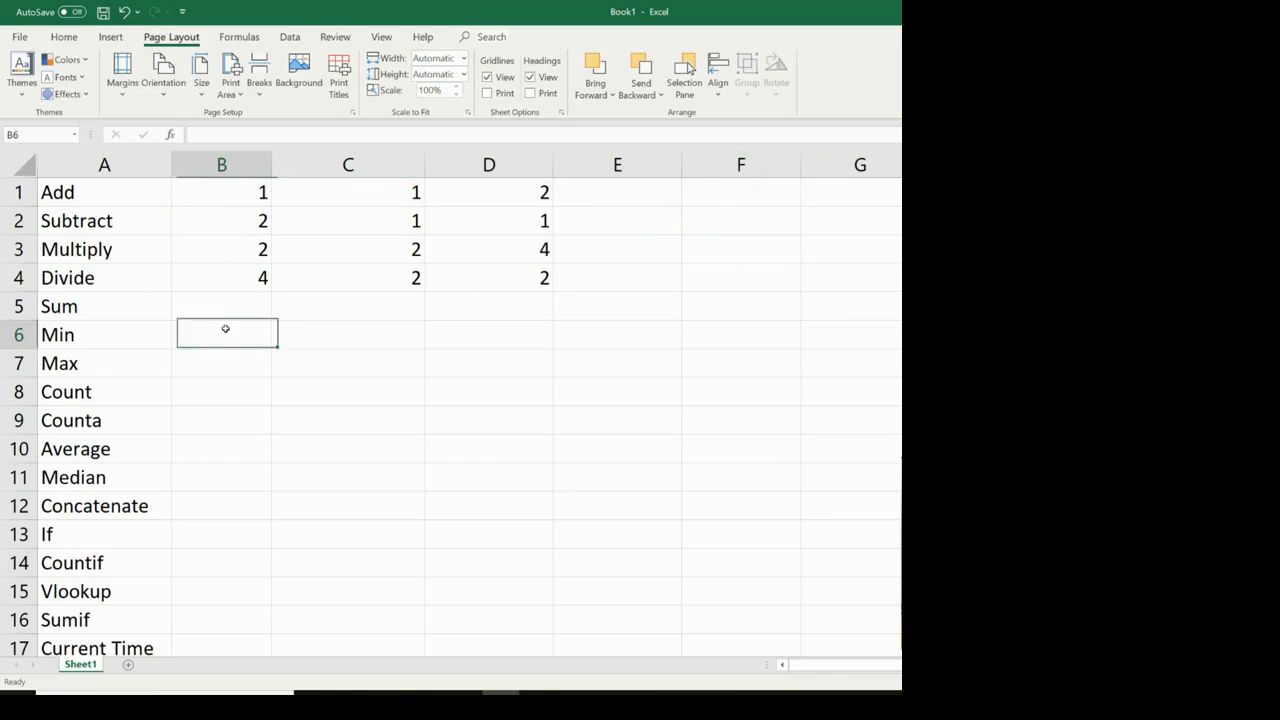
pyautogui.click(231, 303)
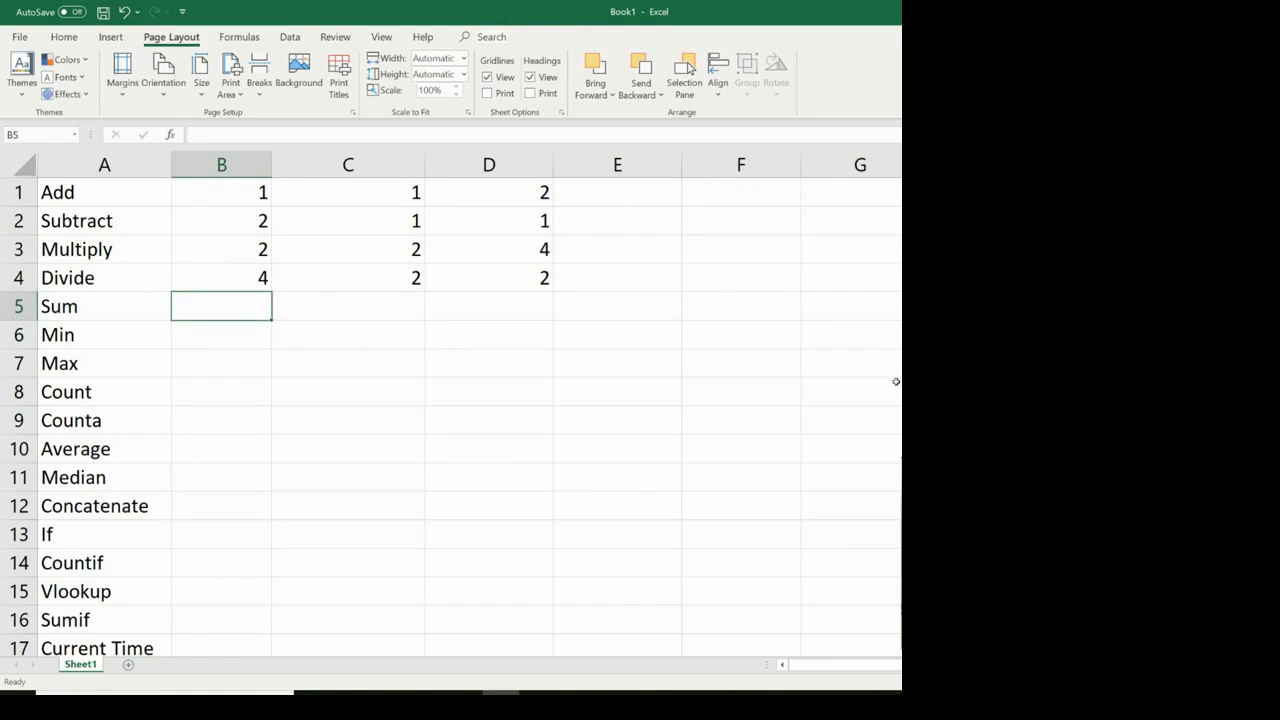
pyautogui.write('=')
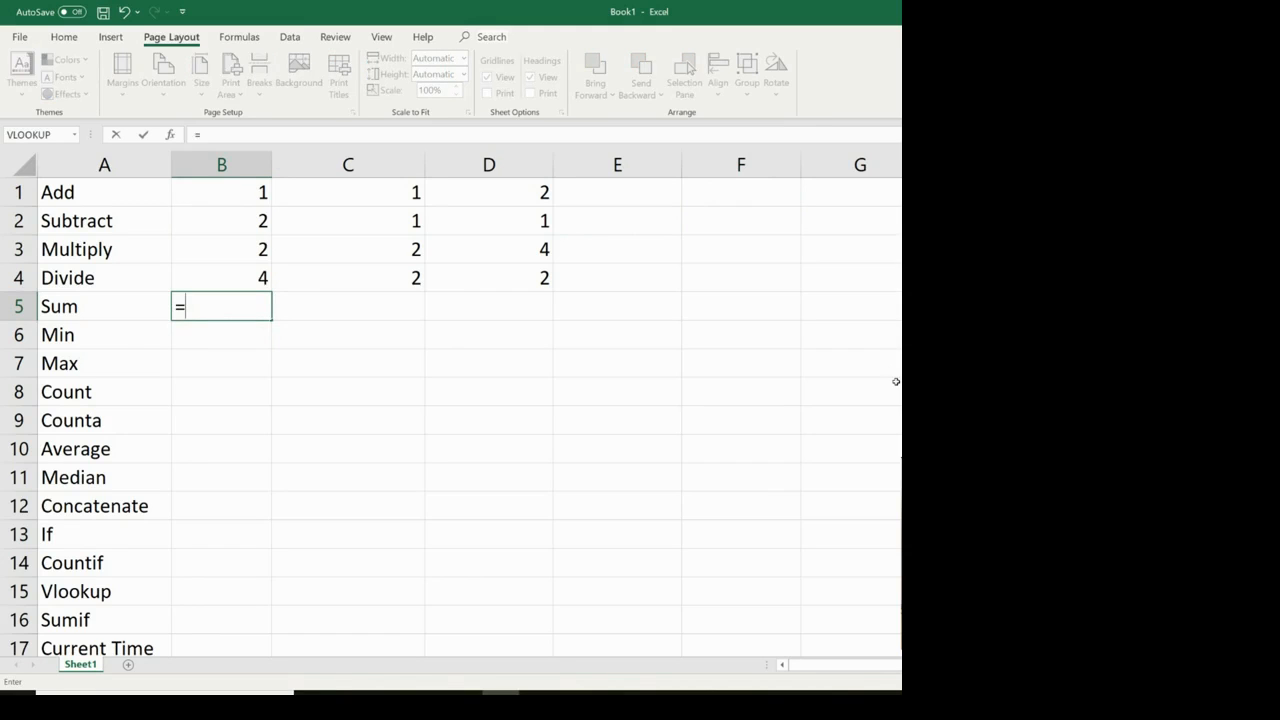
pyautogui.write('sum')
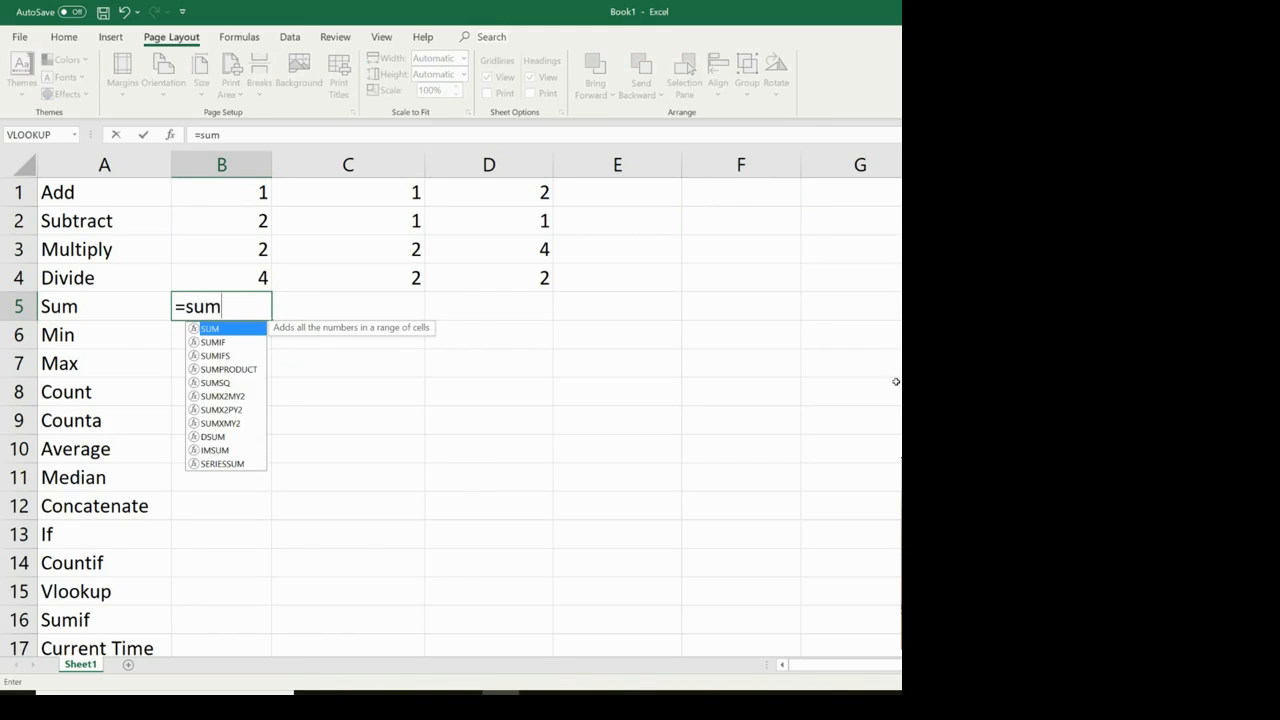
pyautogui.write('(')
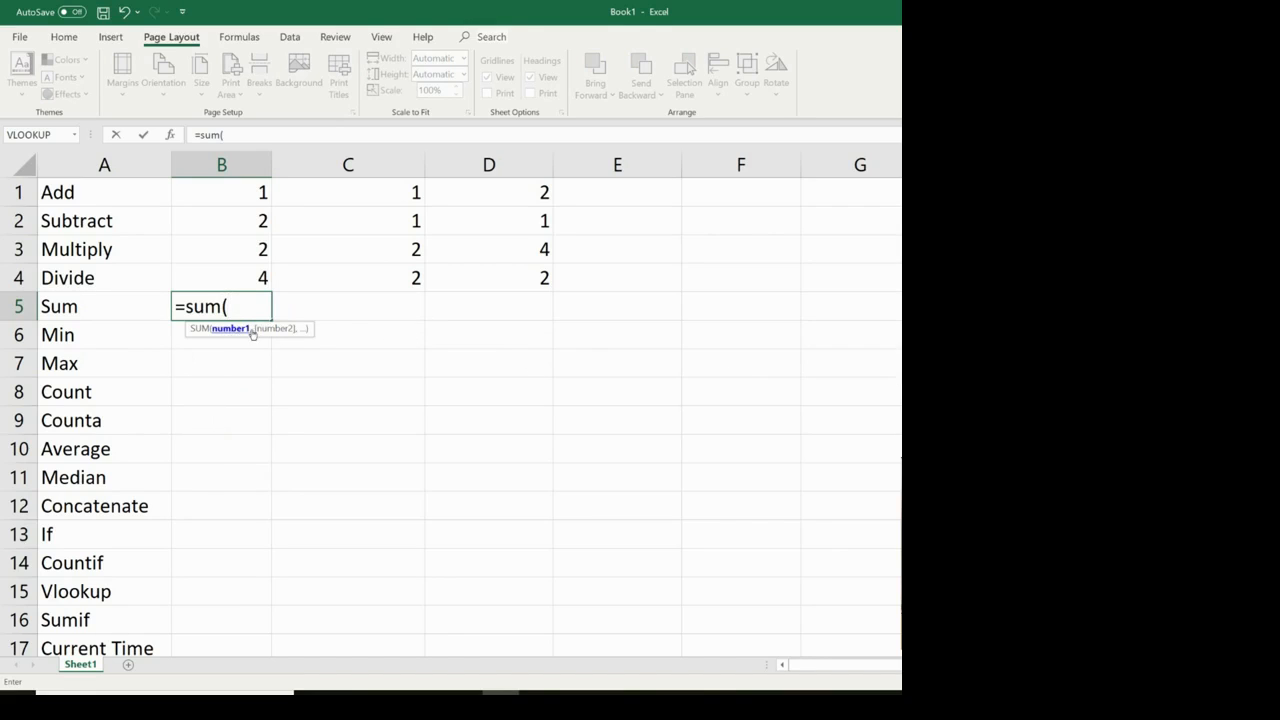
pyautogui.click(249, 199)
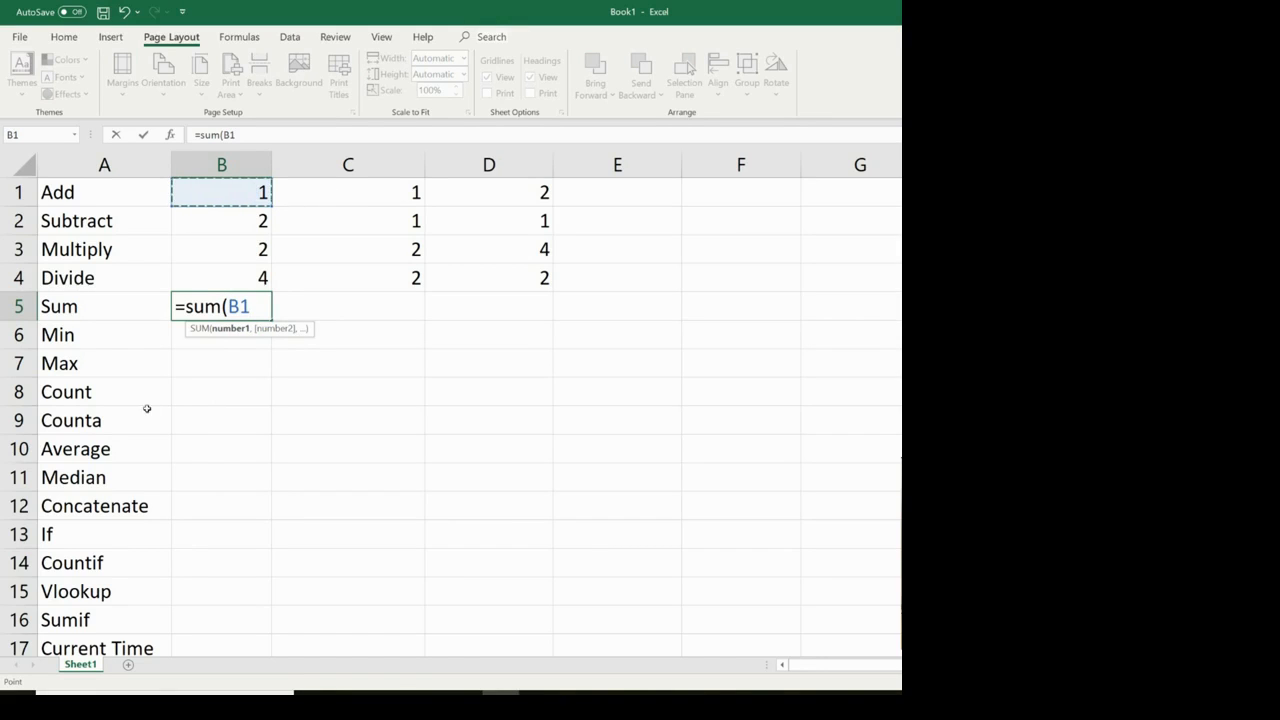
pyautogui.write(',')
pyautogui.click(330, 195)
pyautogui.write(',')
pyautogui.click(490, 193)
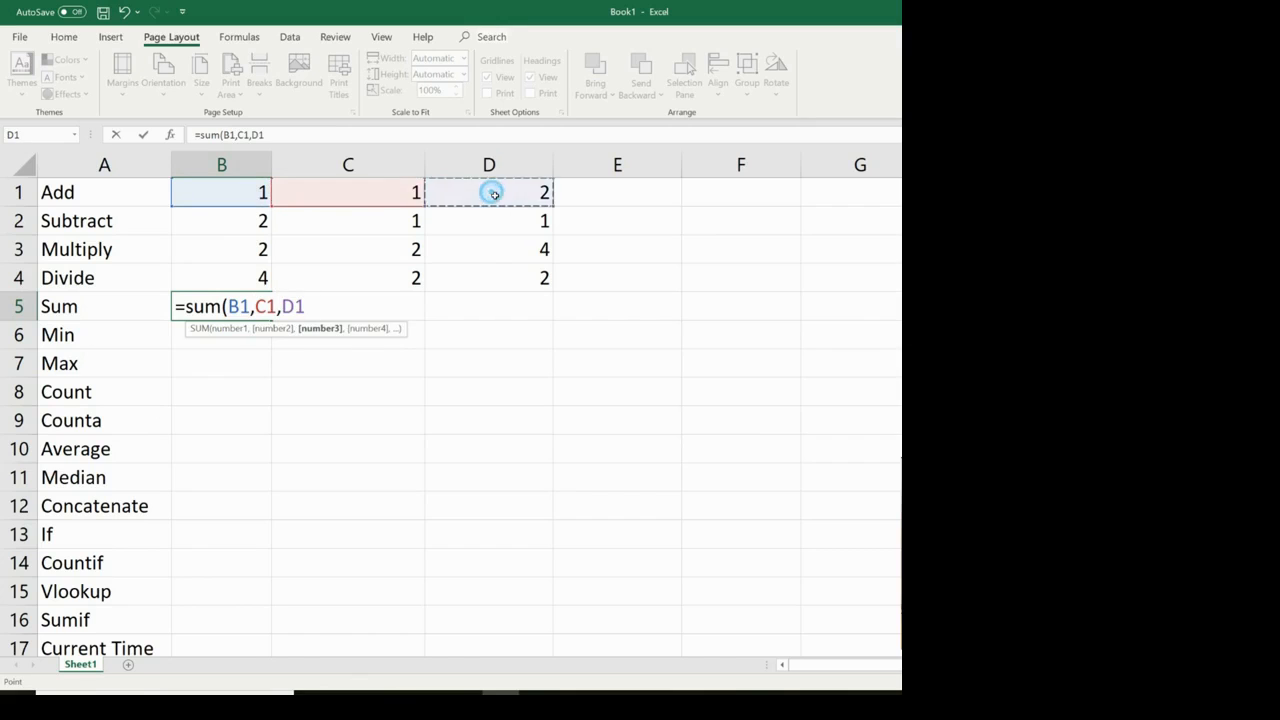
pyautogui.click(266, 360)
pyautogui.press('Escape')
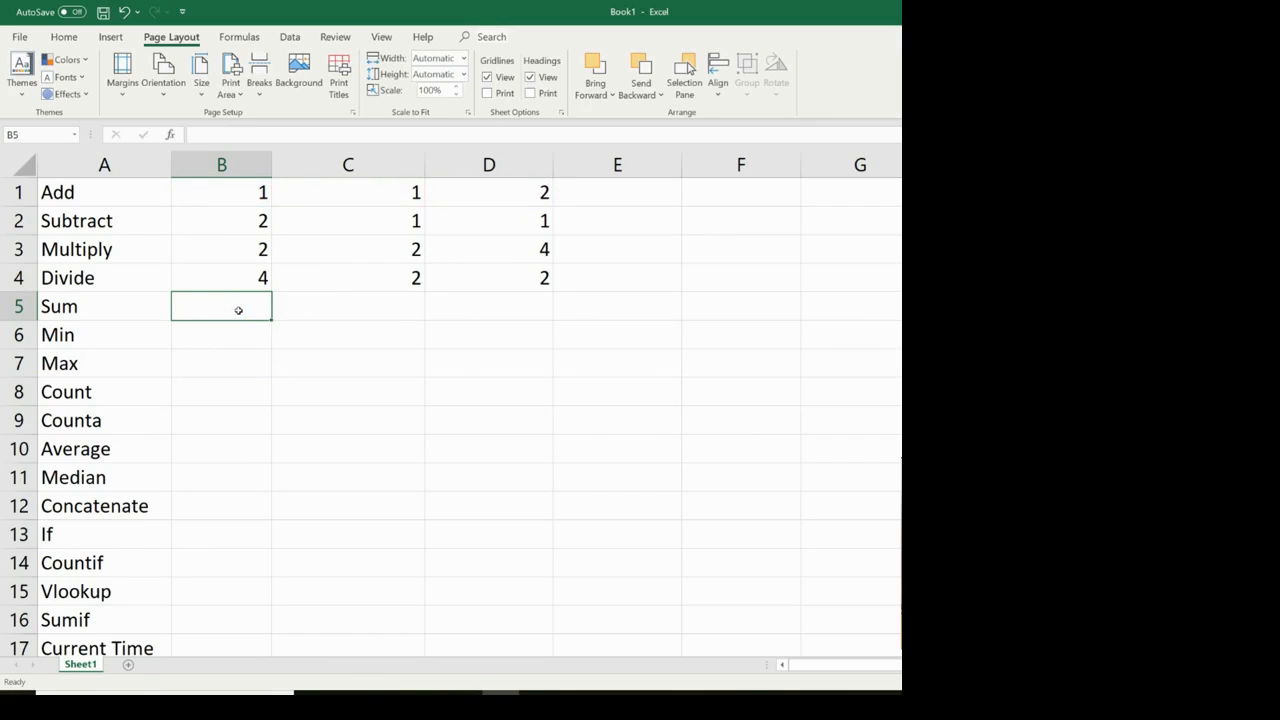
# Total the range B1:D4 in cell B5 of the Sum row with the formula =SUM(B1:D4).
pyautogui.write('=sum(')
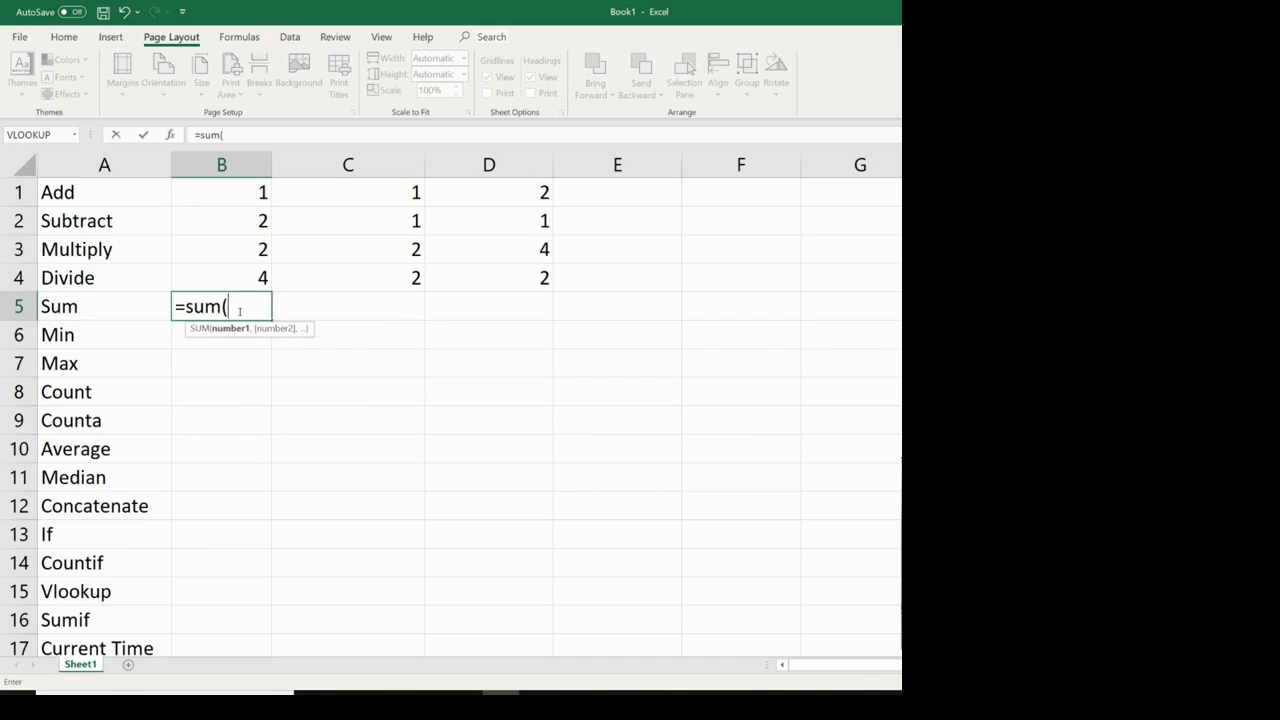
pyautogui.moveTo(229, 197); pyautogui.dragTo(529, 279)
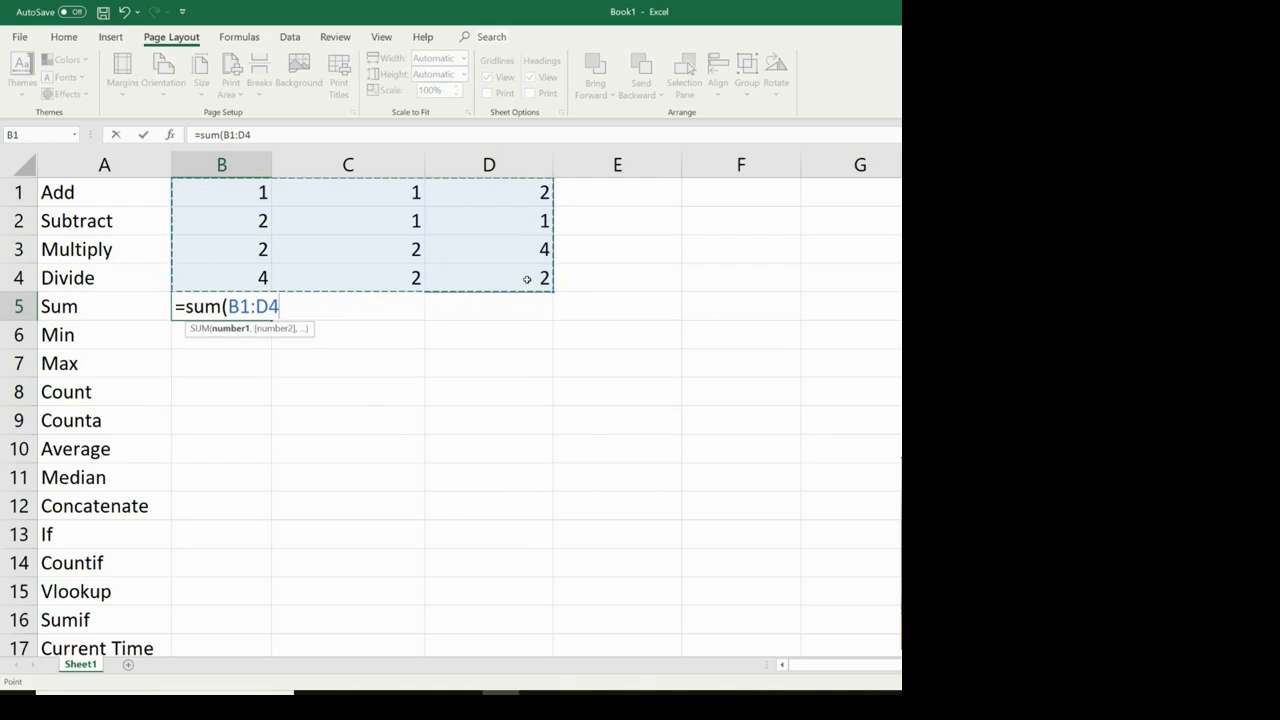
pyautogui.write(')')
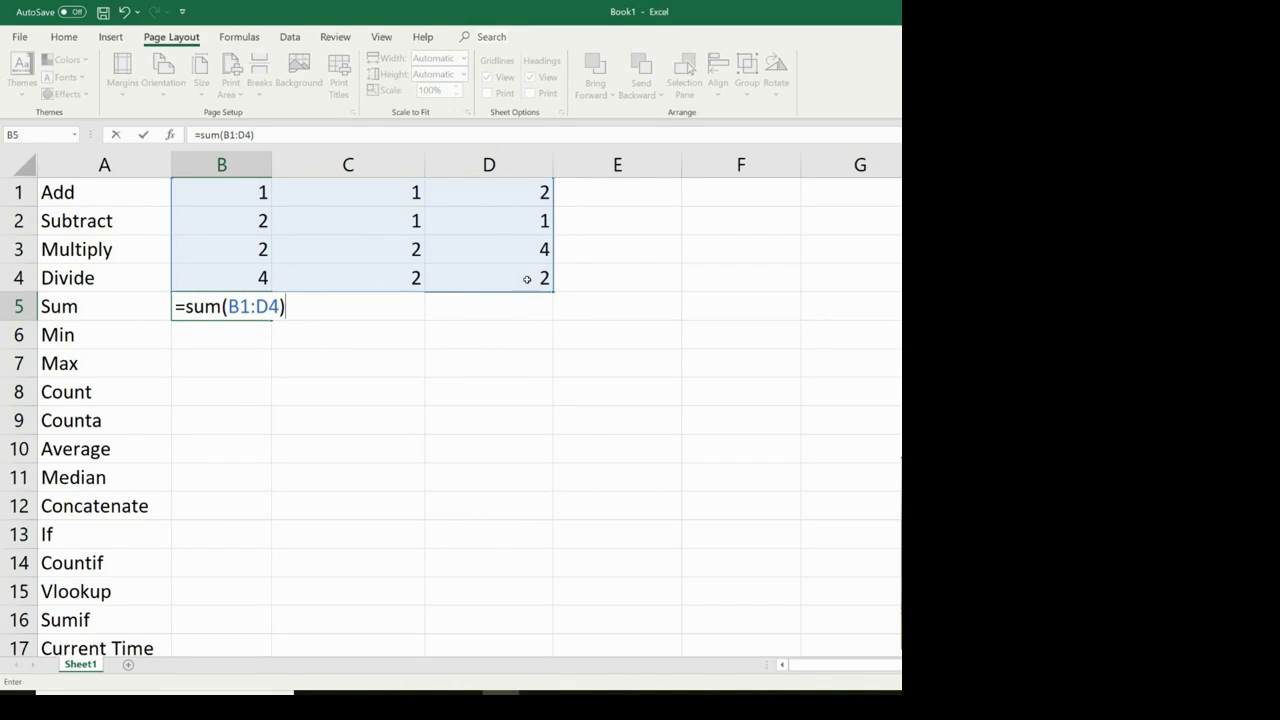
pyautogui.press('Return')
pyautogui.press('Up')
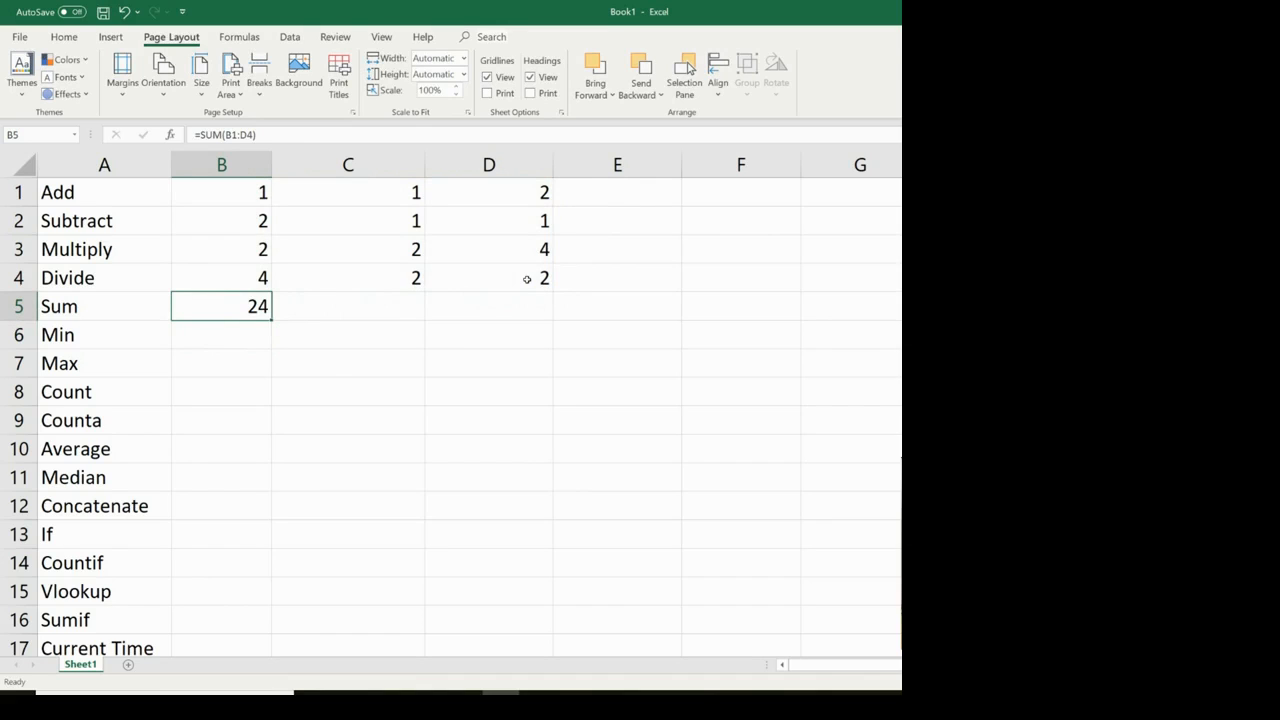
# Clear B5 and rebuild its total with Insert Function, searching for "sum" and using B1:D4 as the Number1 argument of SUM.
pyautogui.press('Delete')
pyautogui.click(170, 136)
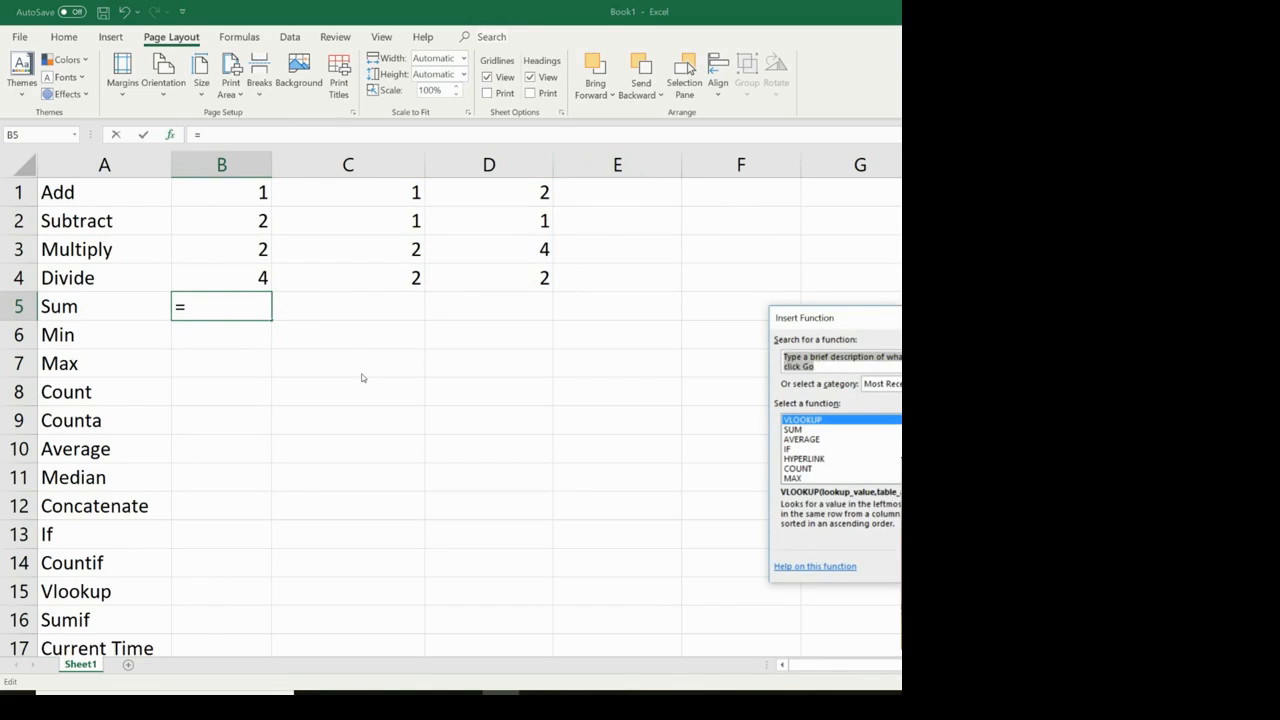
pyautogui.write('sum')
pyautogui.press('Return')
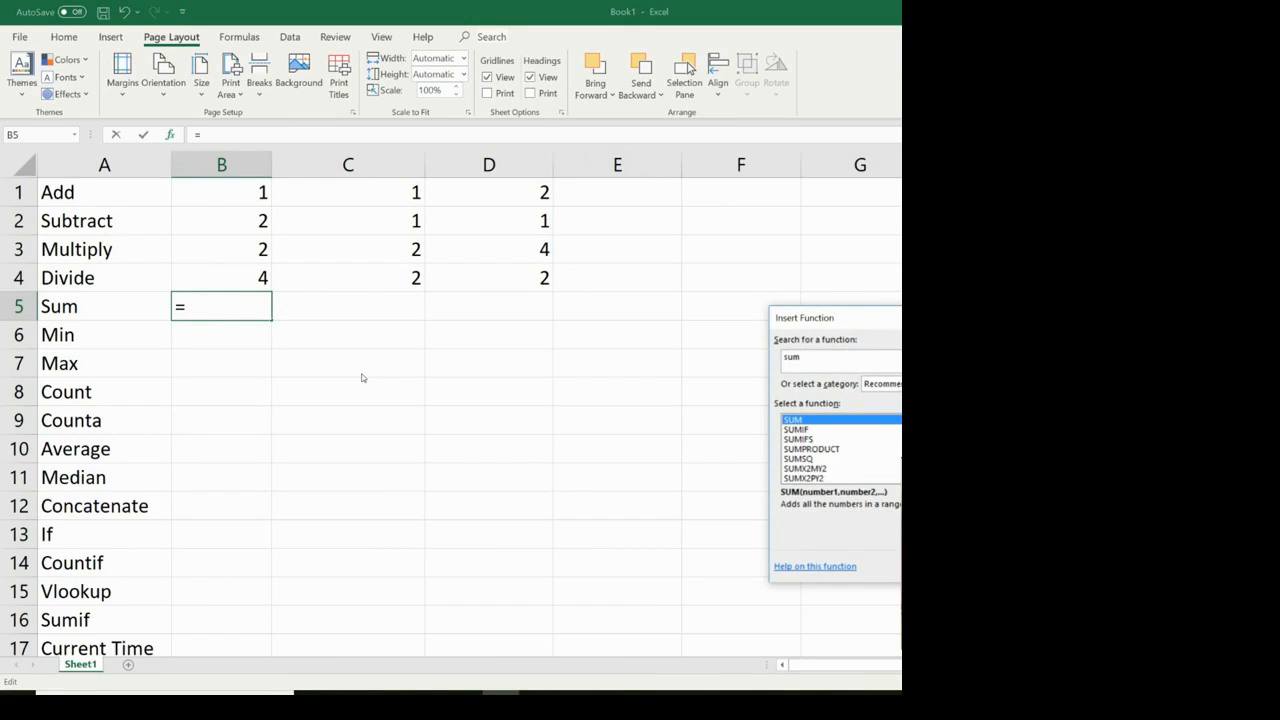
pyautogui.press('Return')
pyautogui.moveTo(873, 331); pyautogui.dragTo(626, 287)
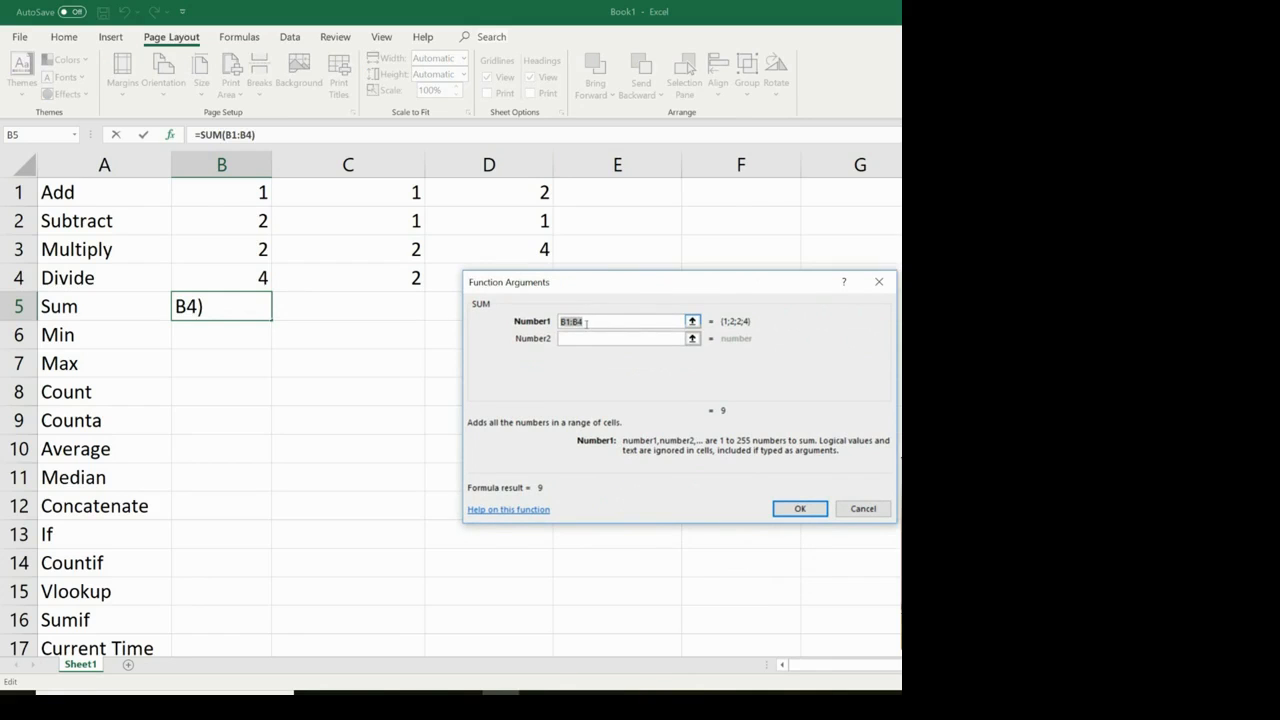
pyautogui.moveTo(251, 194); pyautogui.dragTo(484, 282)
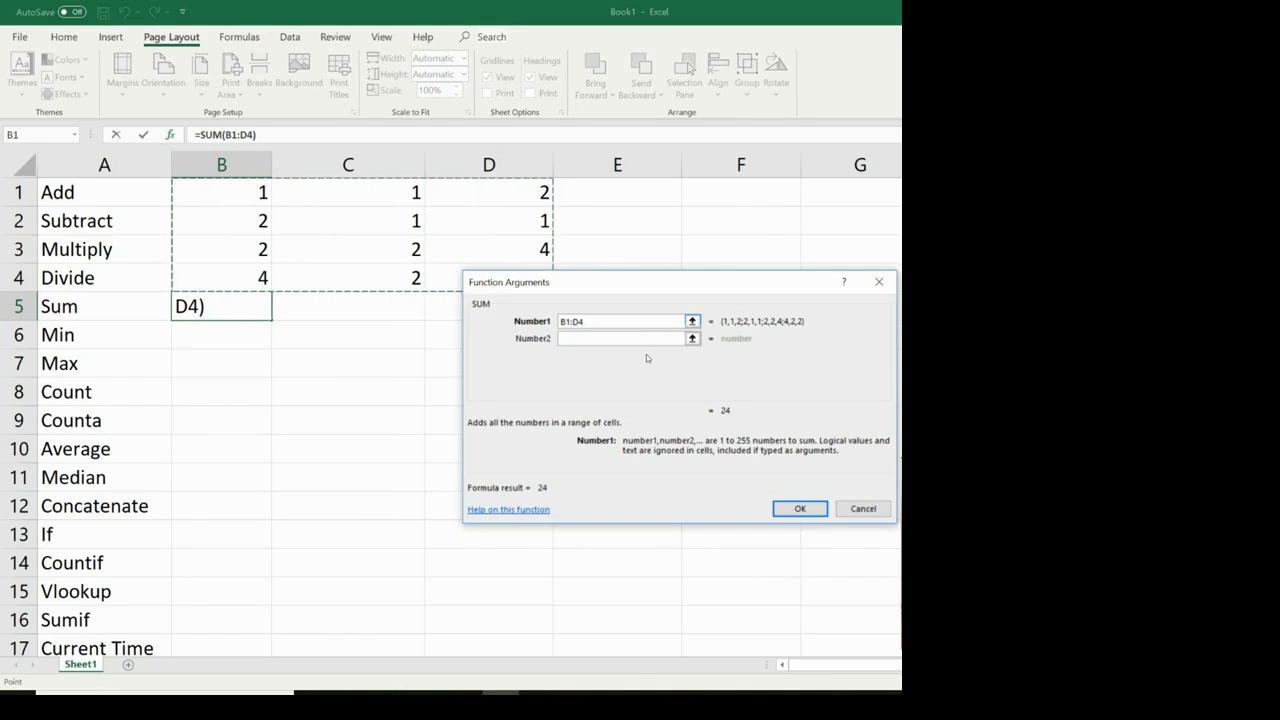
pyautogui.click(812, 511)
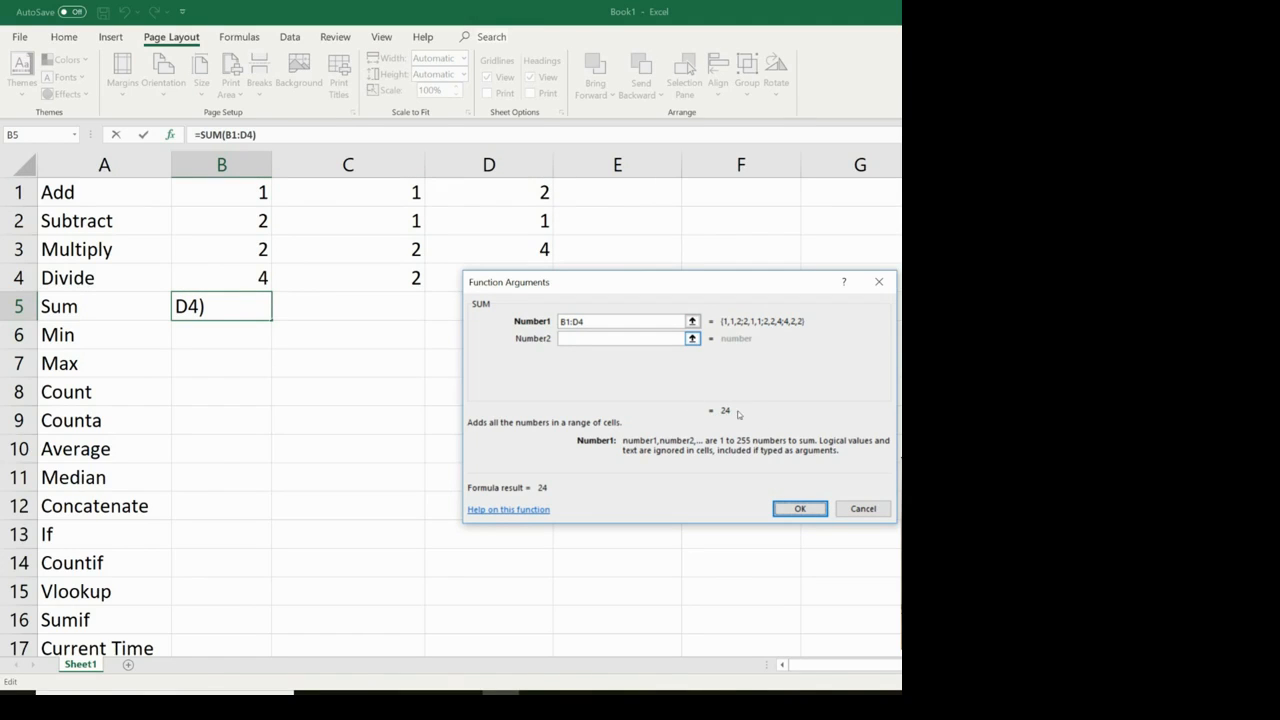
pyautogui.click(790, 509)
pyautogui.click(313, 325)
pyautogui.click(226, 302)
pyautogui.click(228, 334)
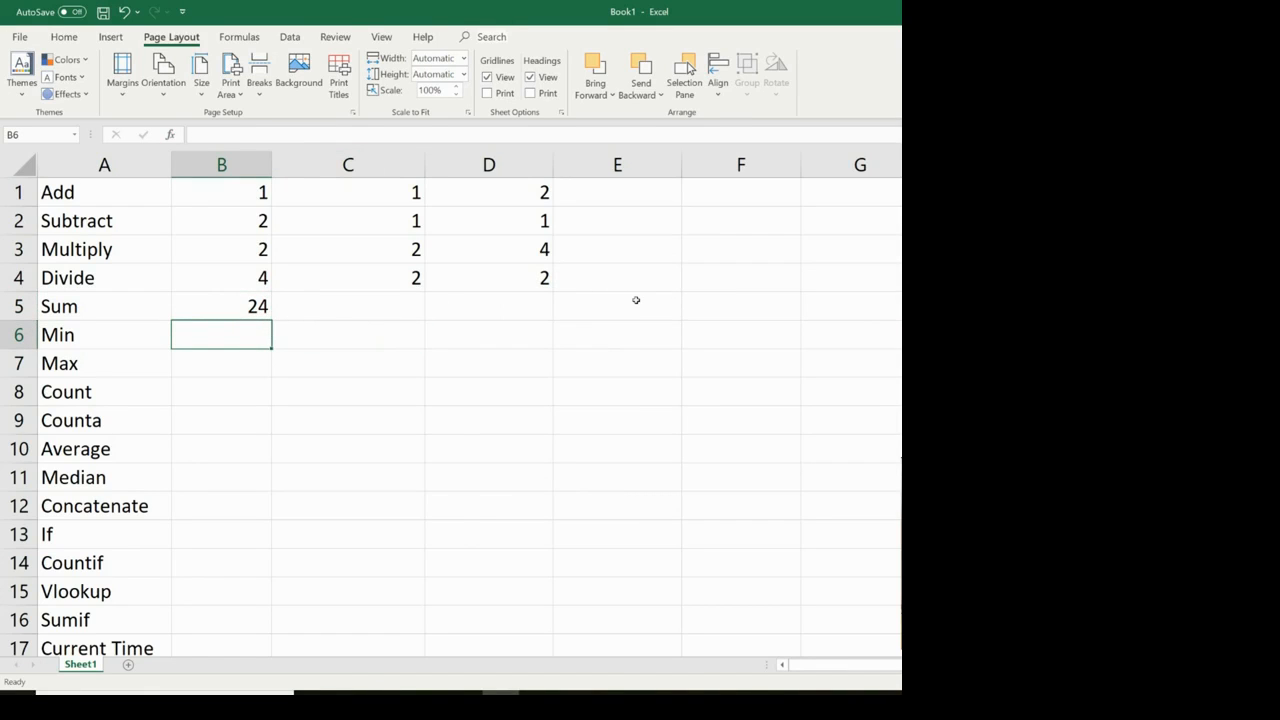
pyautogui.moveTo(220, 191); pyautogui.dragTo(543, 283)
pyautogui.click(266, 193)
pyautogui.click(254, 303)
pyautogui.moveTo(257, 189); pyautogui.dragTo(502, 277)
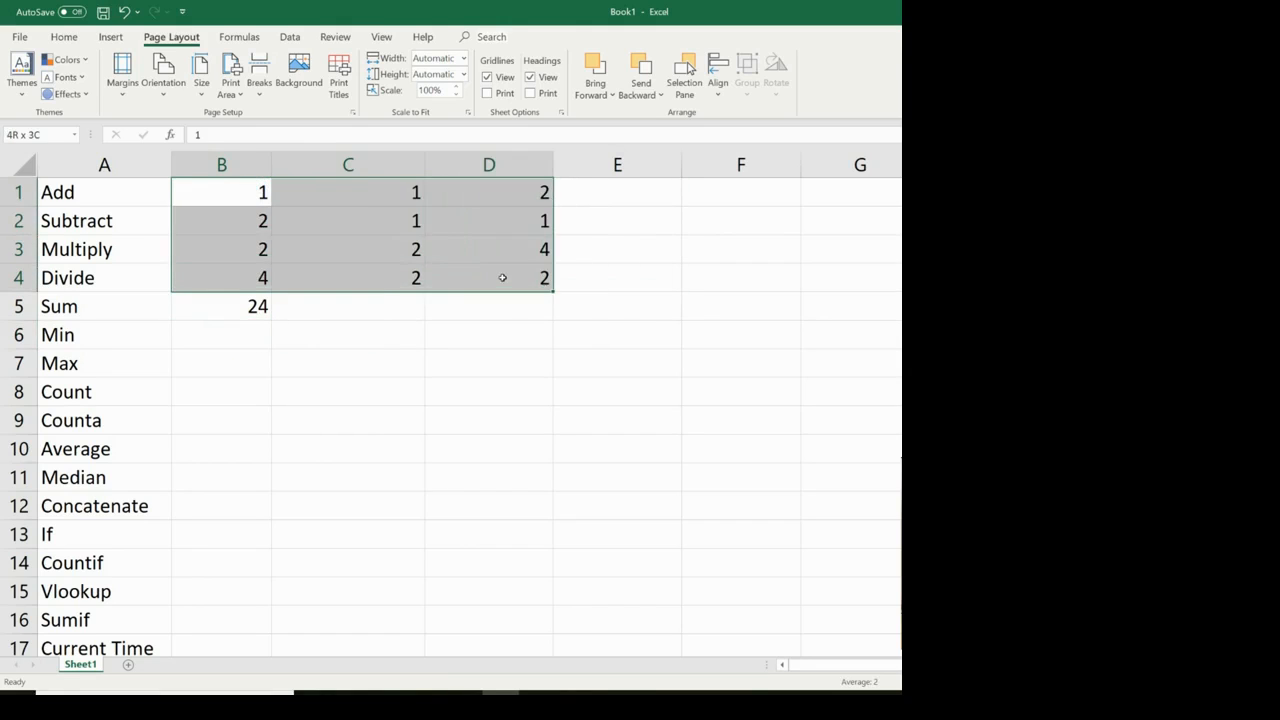
# Find the smallest value of the range B1:D4 in cell B6 of the Min row with the formula =MIN(B1:D4).
pyautogui.click(232, 335)
pyautogui.write('=min')
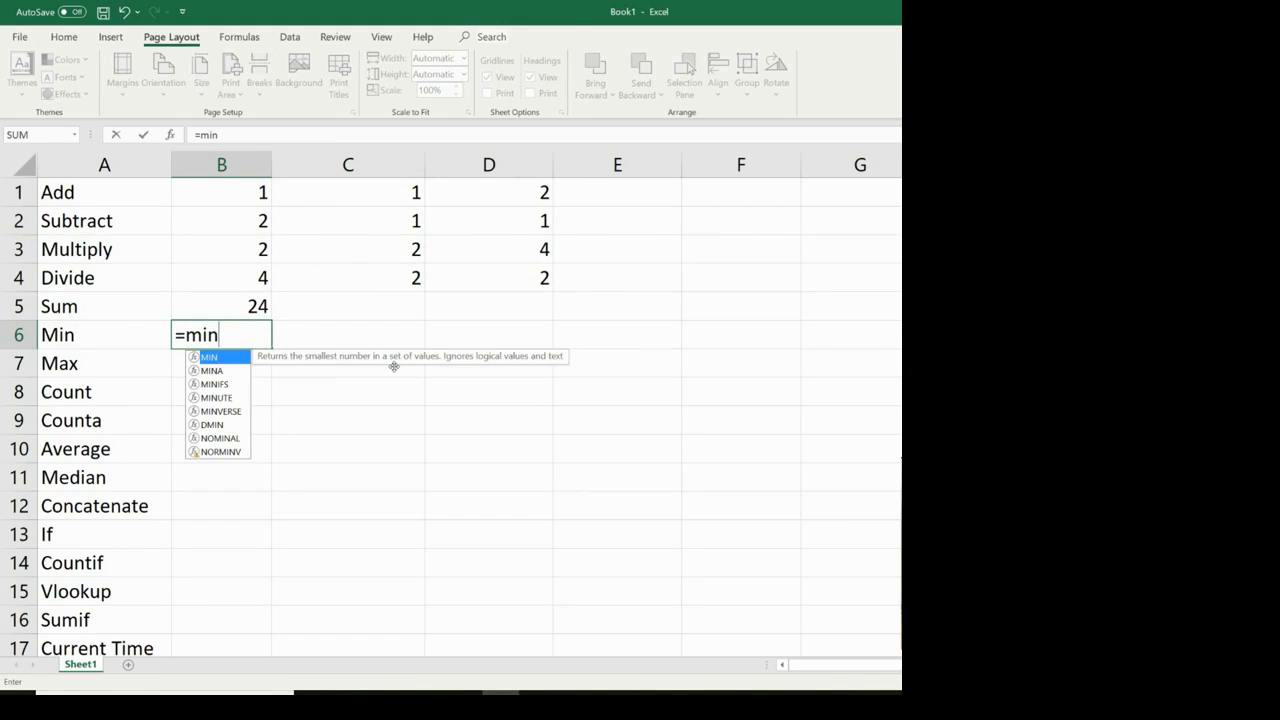
pyautogui.write('(')
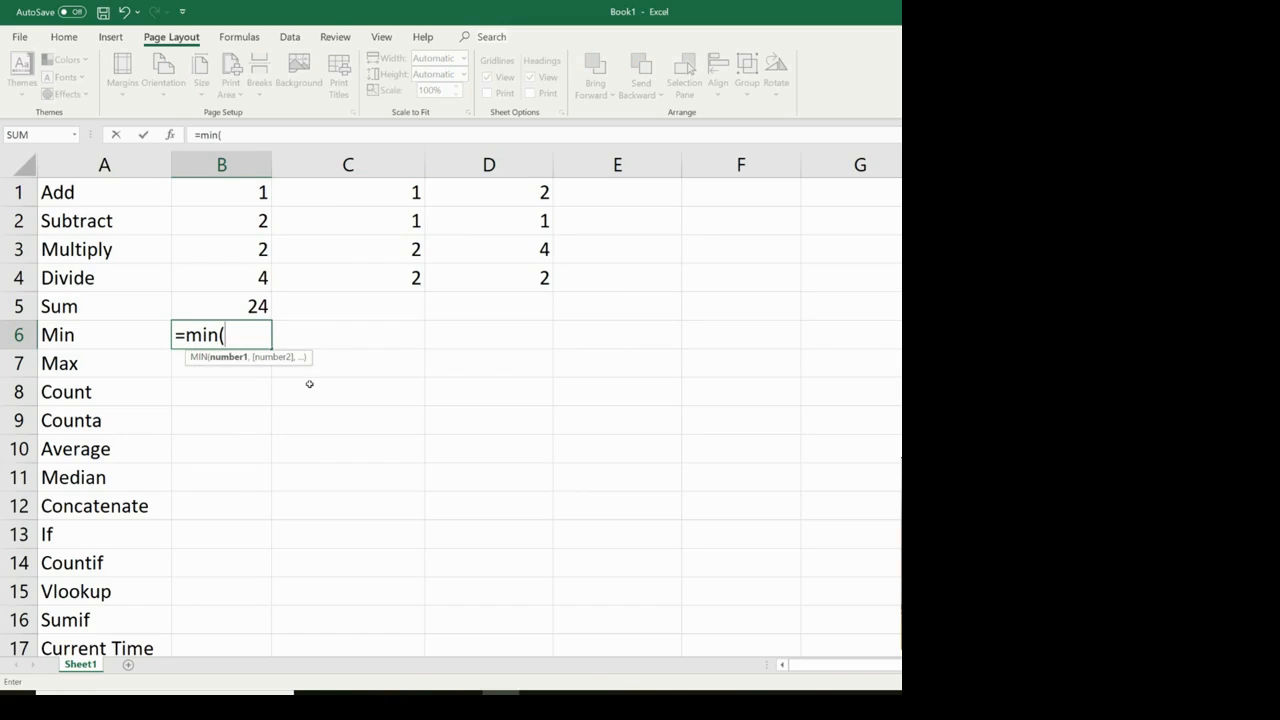
pyautogui.moveTo(225, 190); pyautogui.dragTo(530, 281)
pyautogui.write(')')
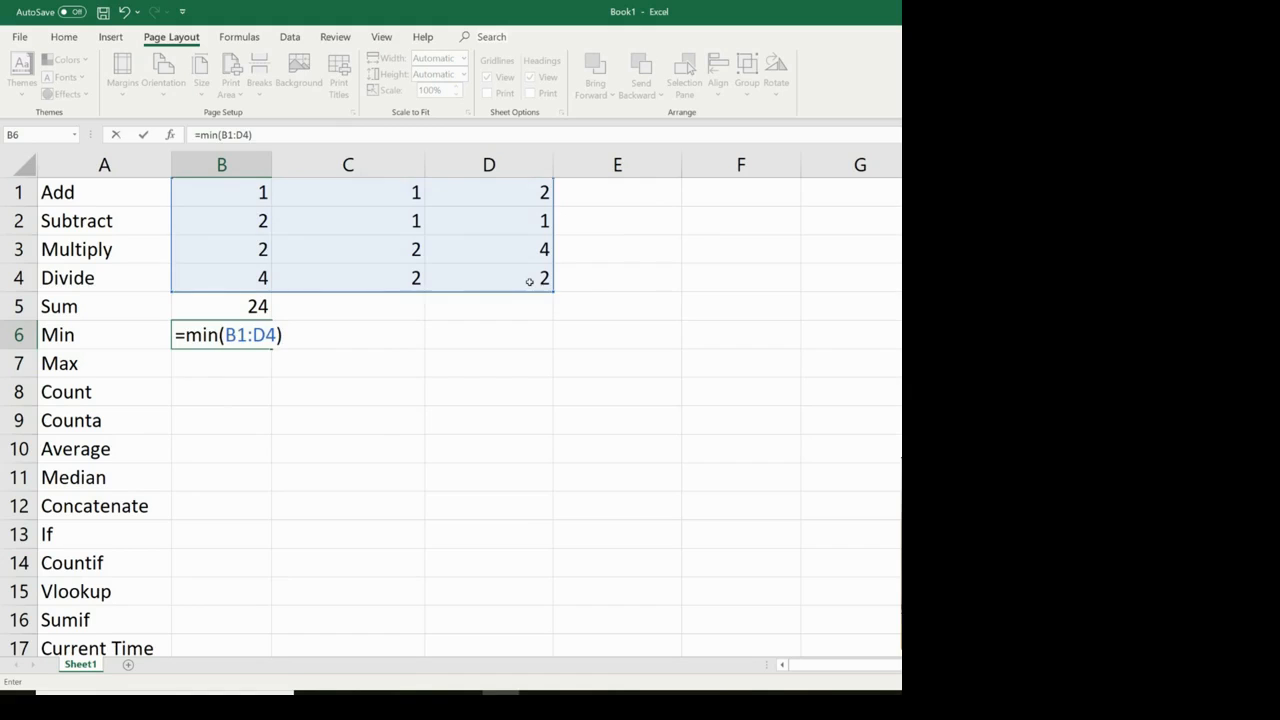
pyautogui.press('Return')
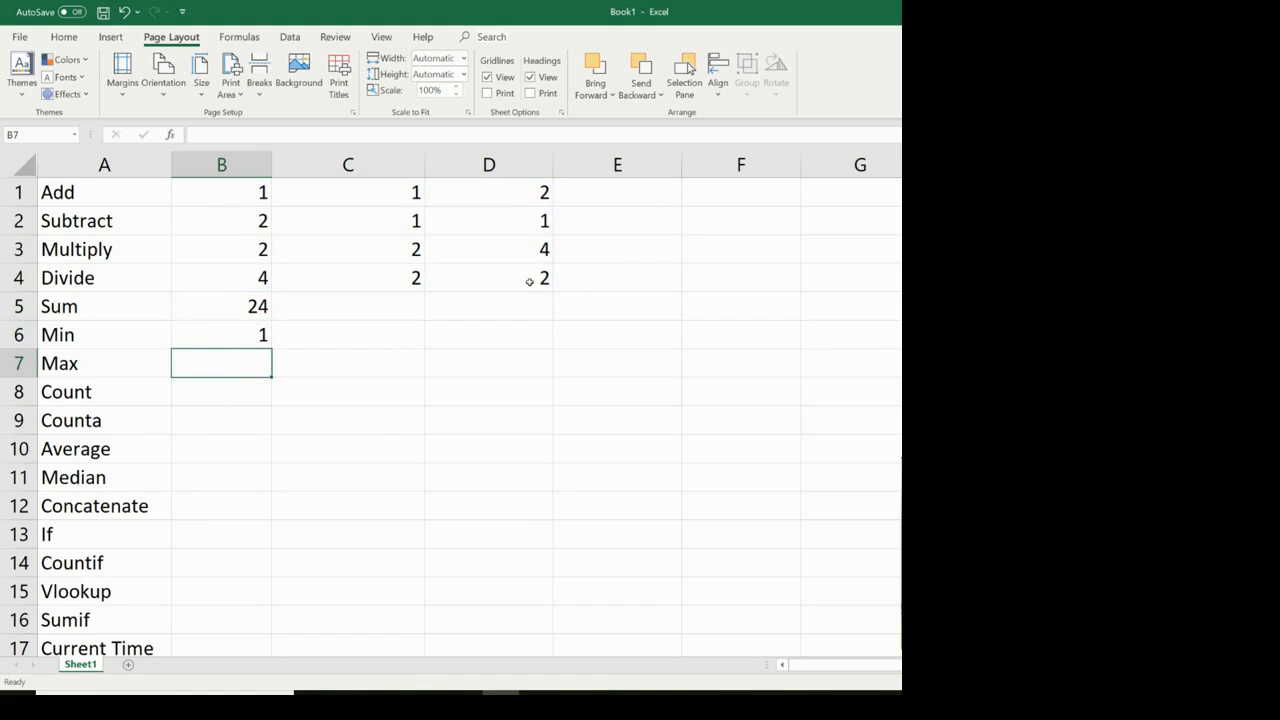
# Find the largest value of the range B1:D4 in cell B7 of the Max row with the formula =MAX(B1:D4).
pyautogui.write('=max')
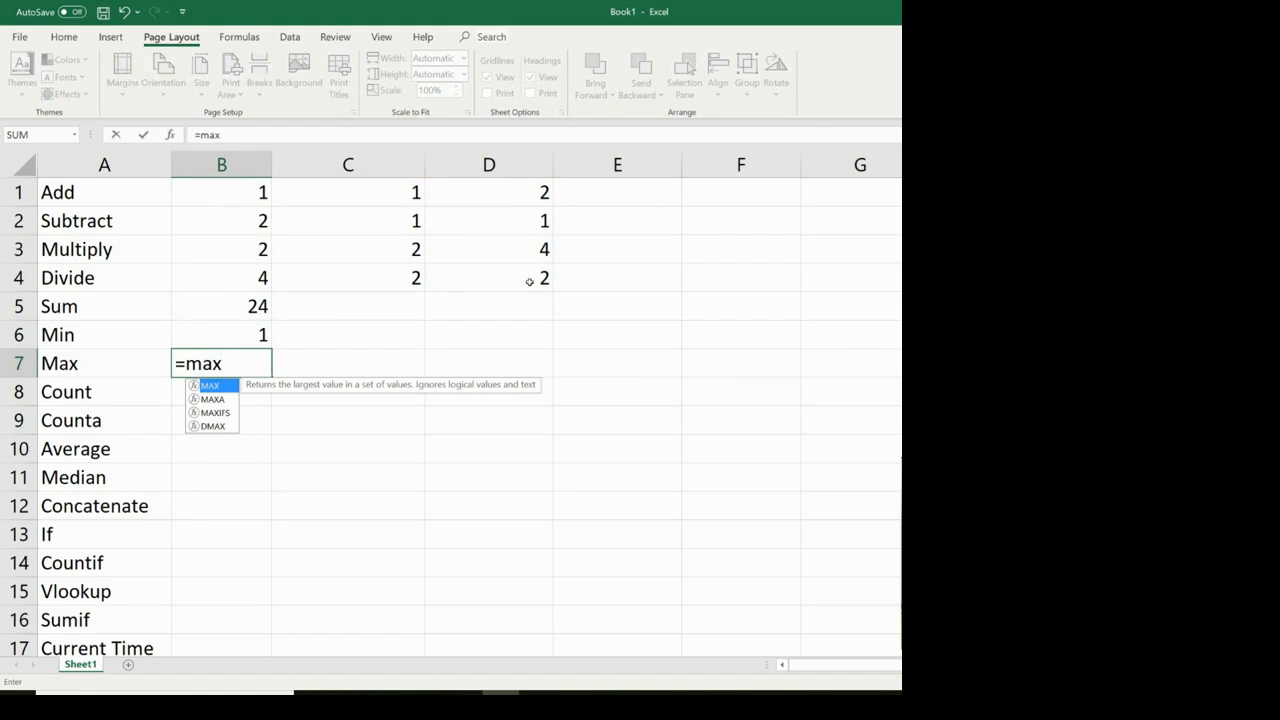
pyautogui.write('(')
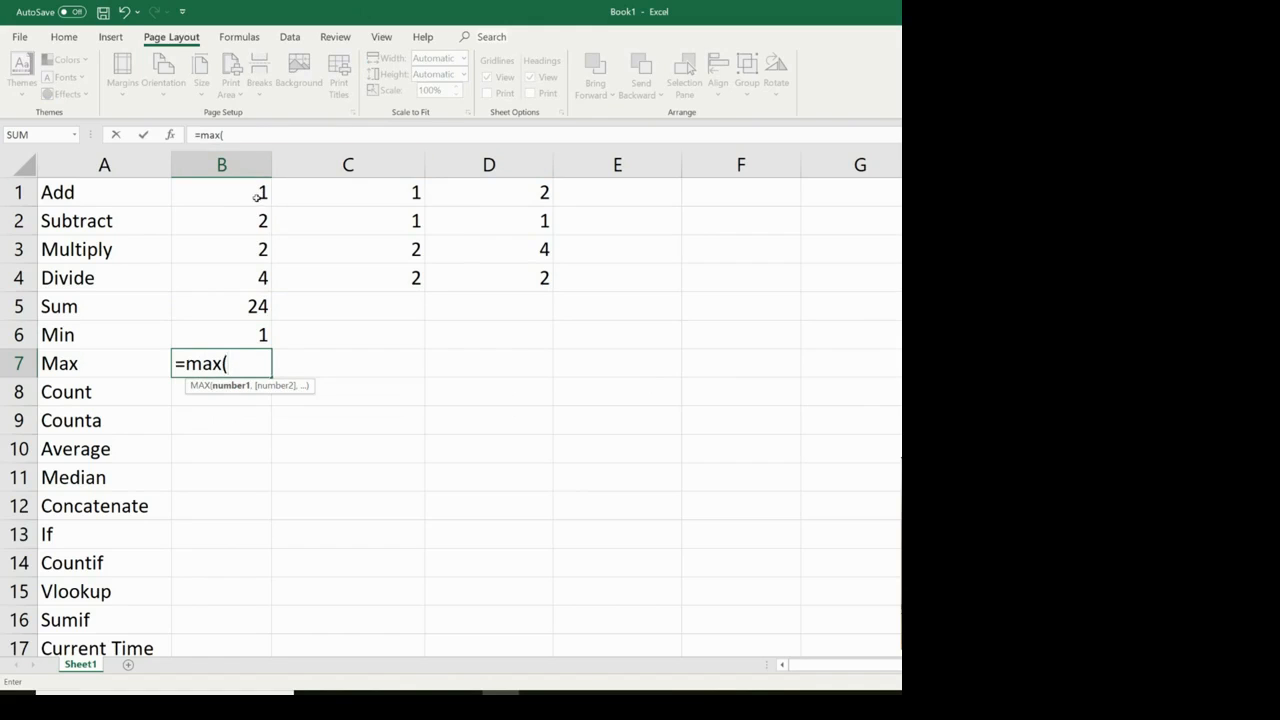
pyautogui.moveTo(257, 197); pyautogui.dragTo(540, 285)
pyautogui.write(')')
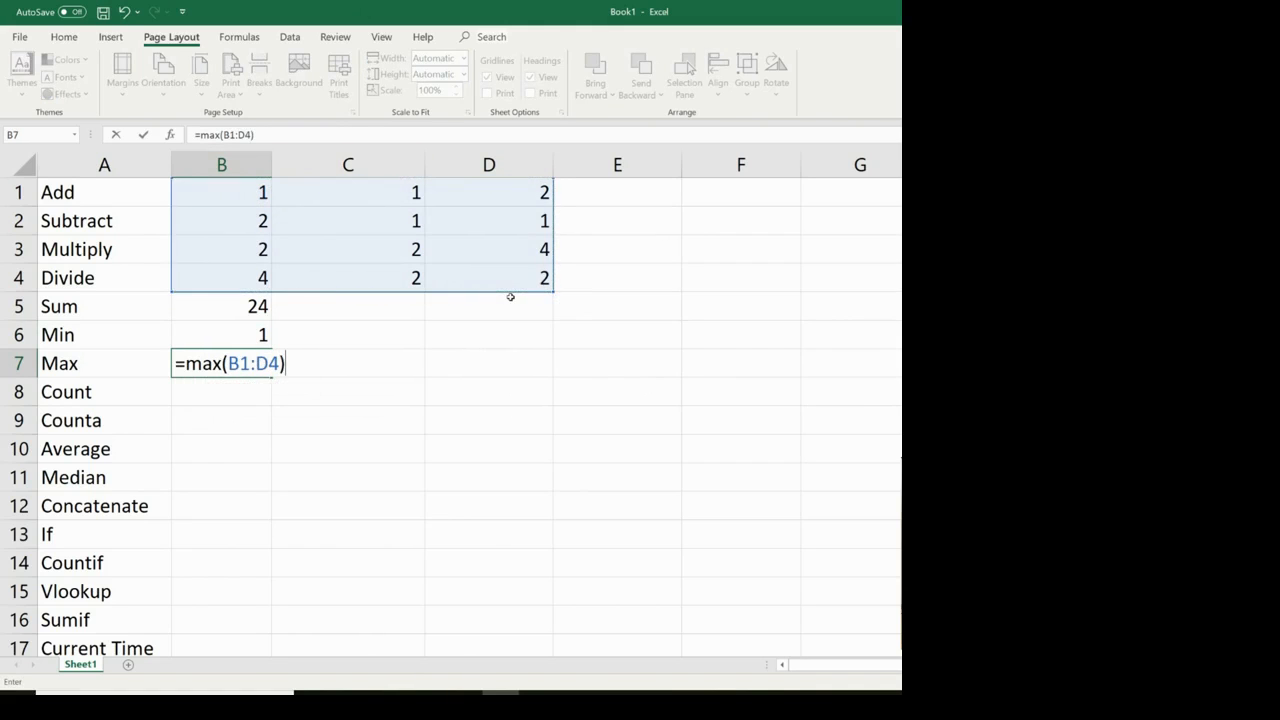
pyautogui.press('Return')
pyautogui.press('Up')
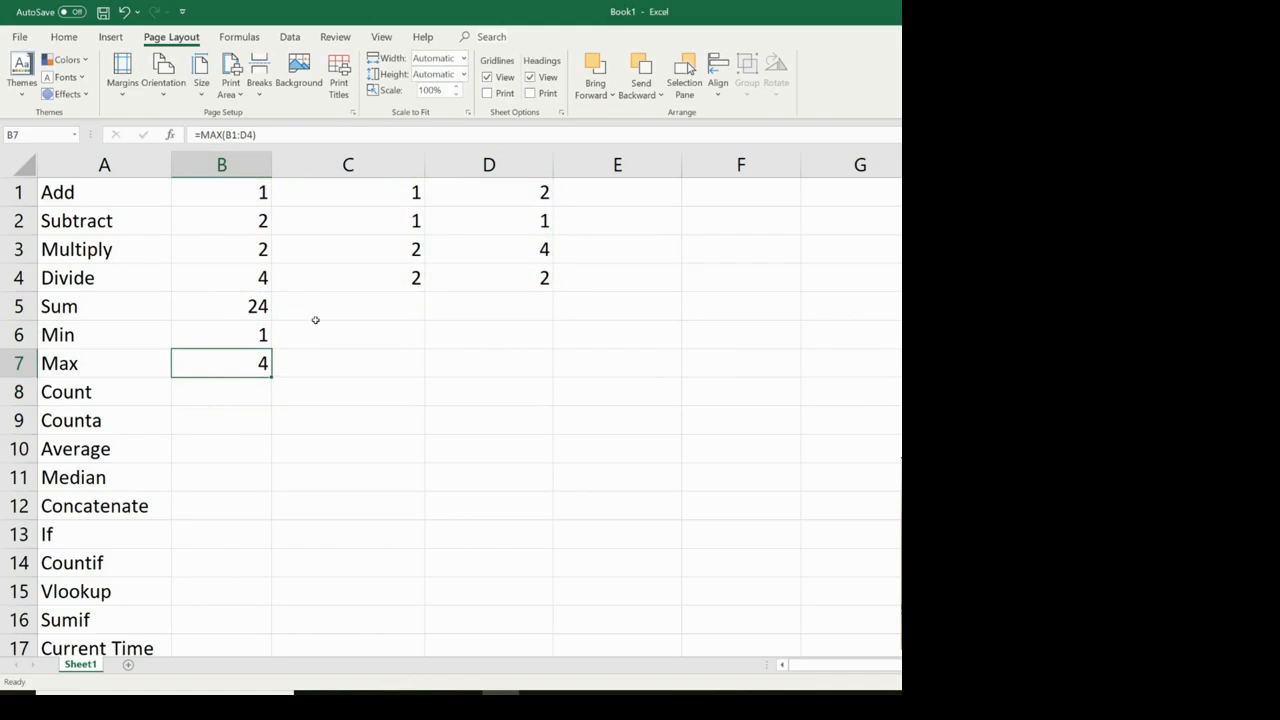
# Change B4 in the Divide row to 10 and B1 in the Add row to 0.
pyautogui.click(241, 277)
pyautogui.write('10')
pyautogui.press('Return')
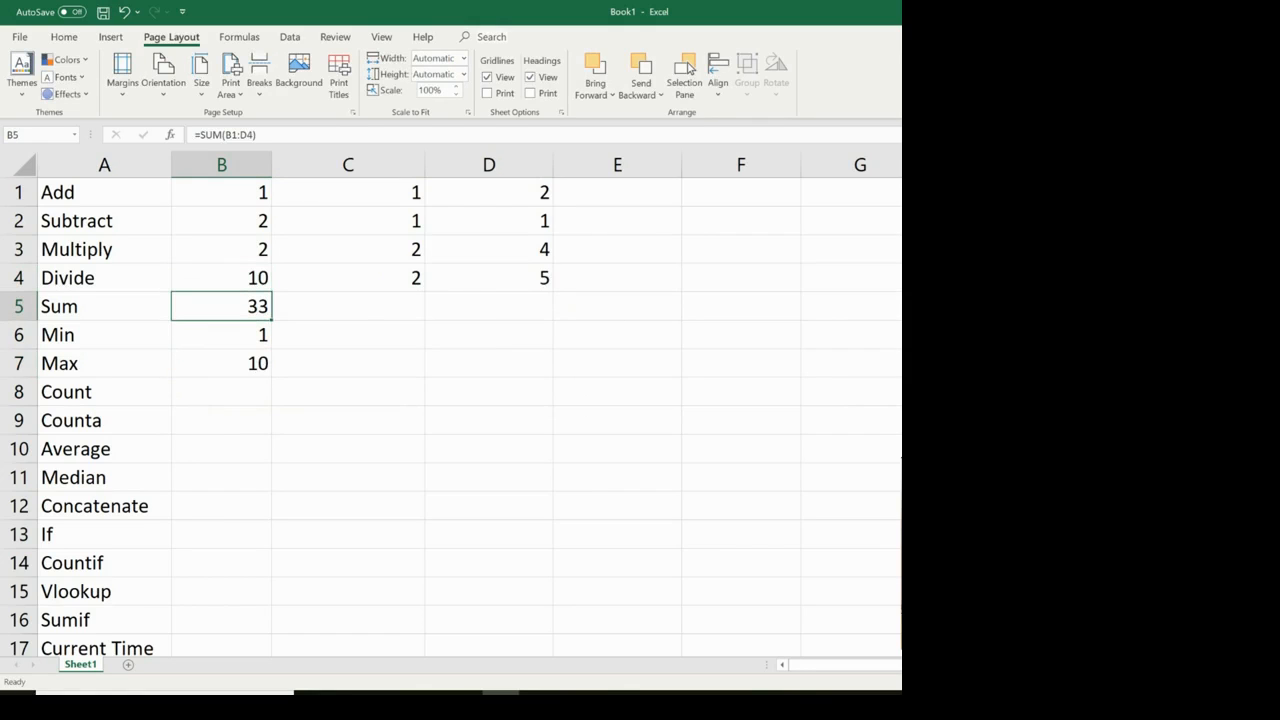
pyautogui.click(316, 372)
pyautogui.click(257, 334)
pyautogui.click(263, 192)
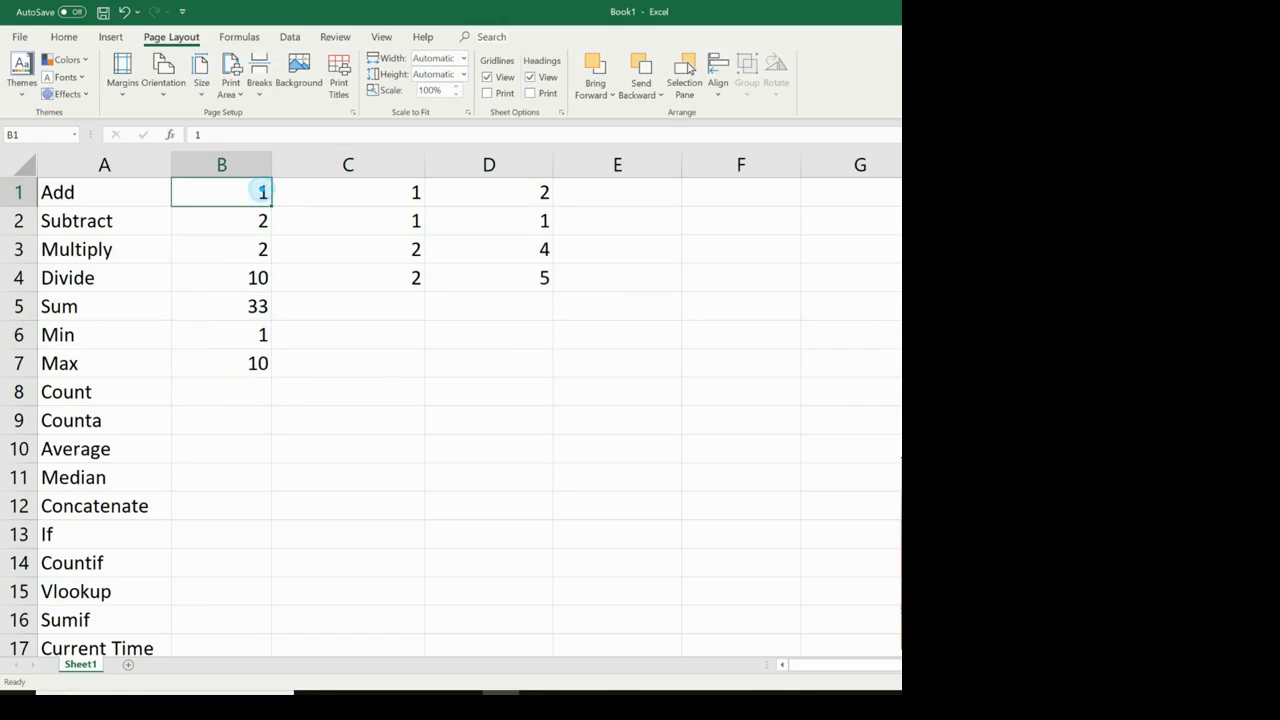
pyautogui.write('0')
pyautogui.press('Return')
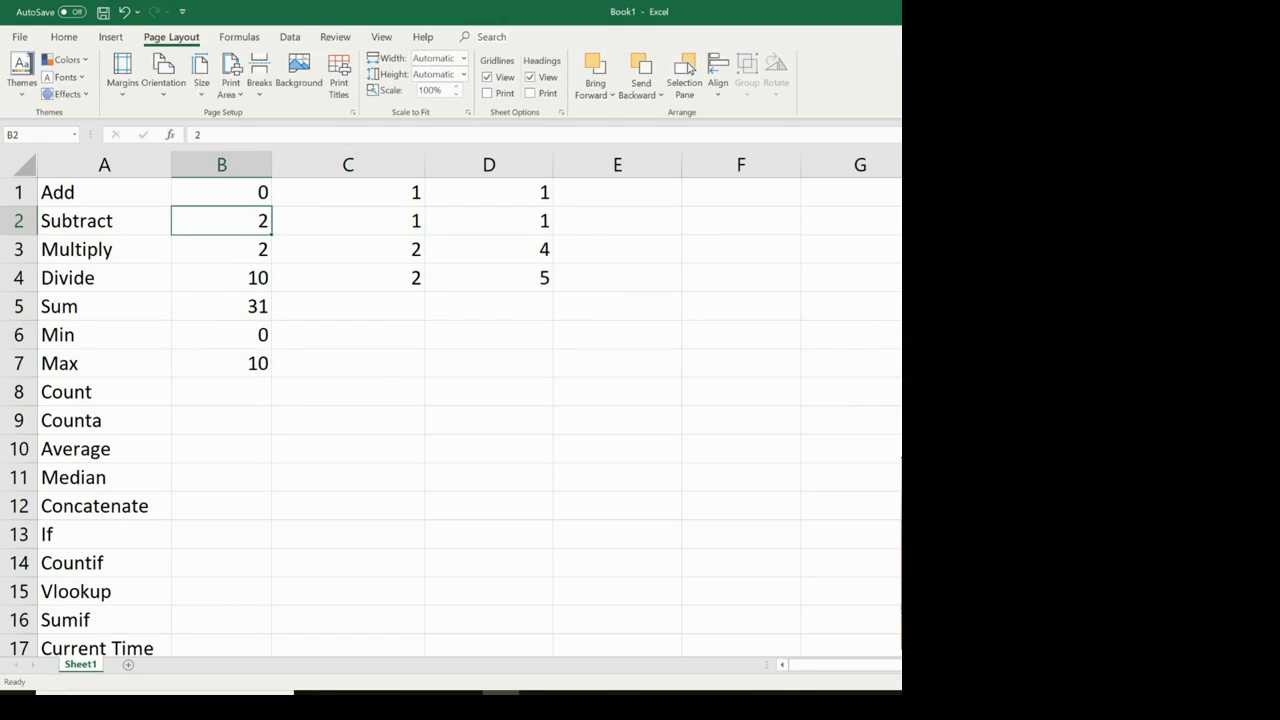
# Count the numeric cells of the range B1:D4 in cell B8 of the Count row with the formula =COUNT(B1:D4).
pyautogui.click(237, 338)
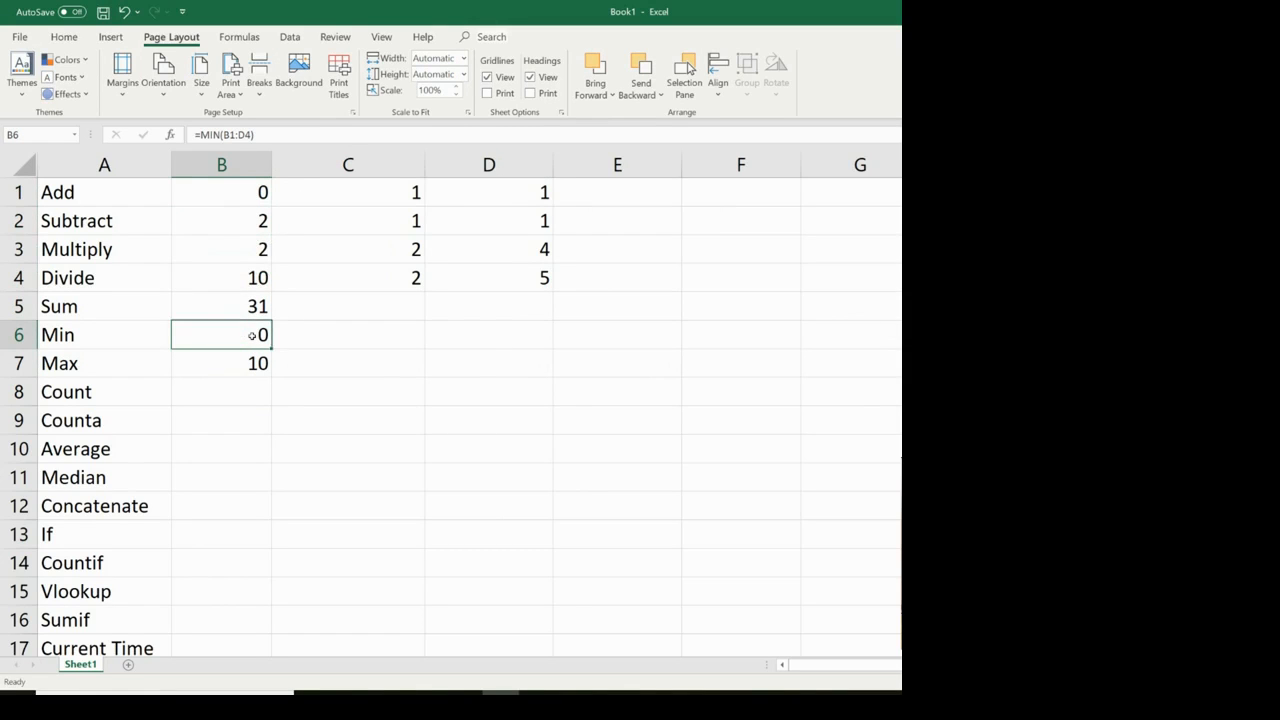
pyautogui.click(253, 399)
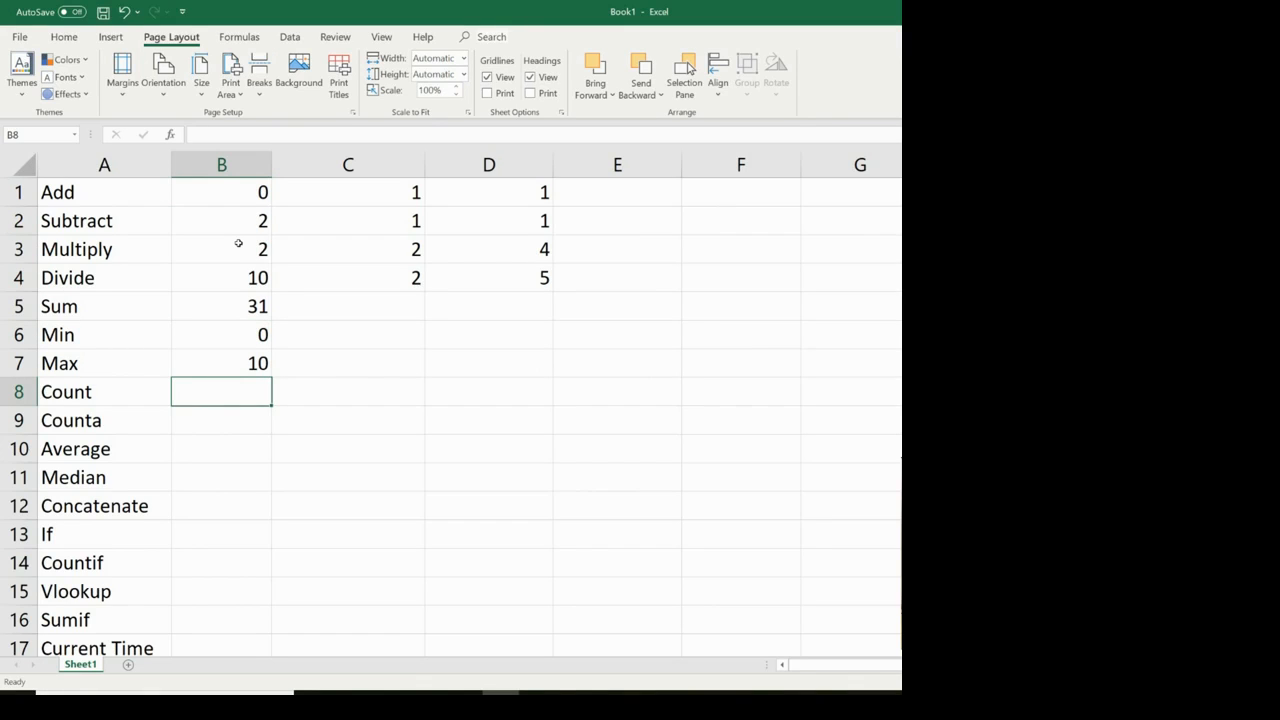
pyautogui.write('=')
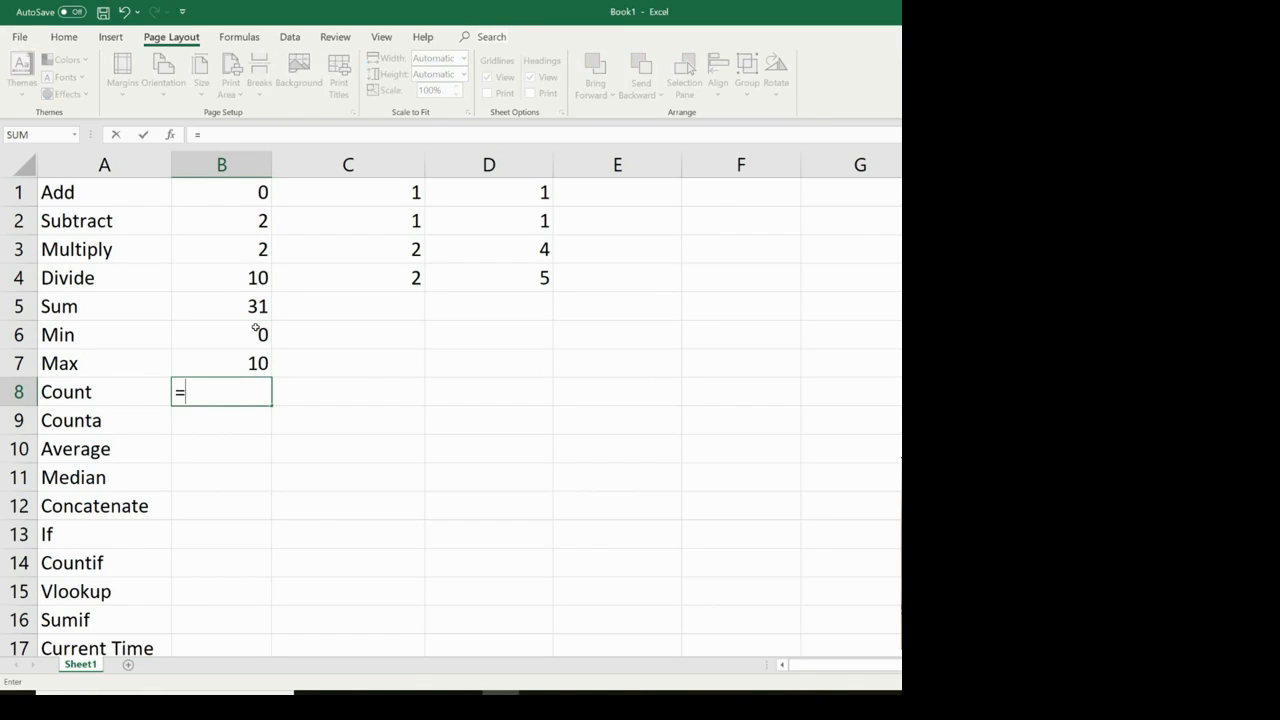
pyautogui.write('count(')
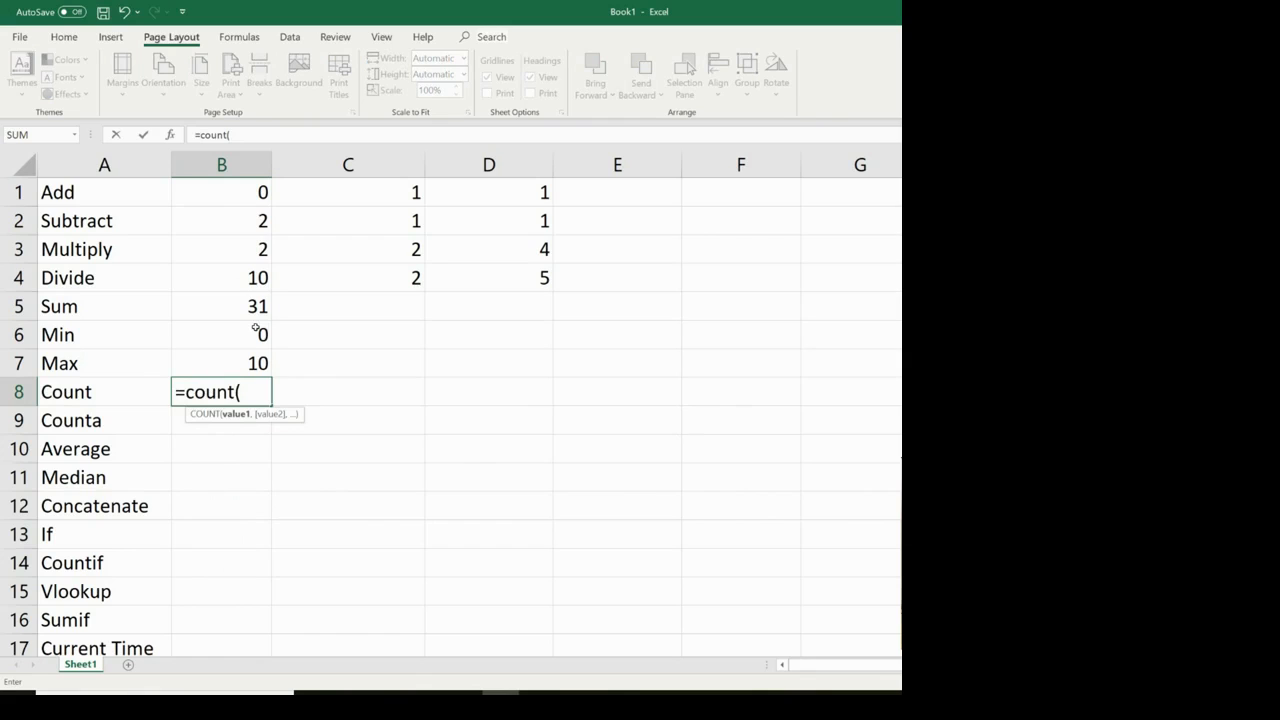
pyautogui.moveTo(249, 192); pyautogui.dragTo(509, 286)
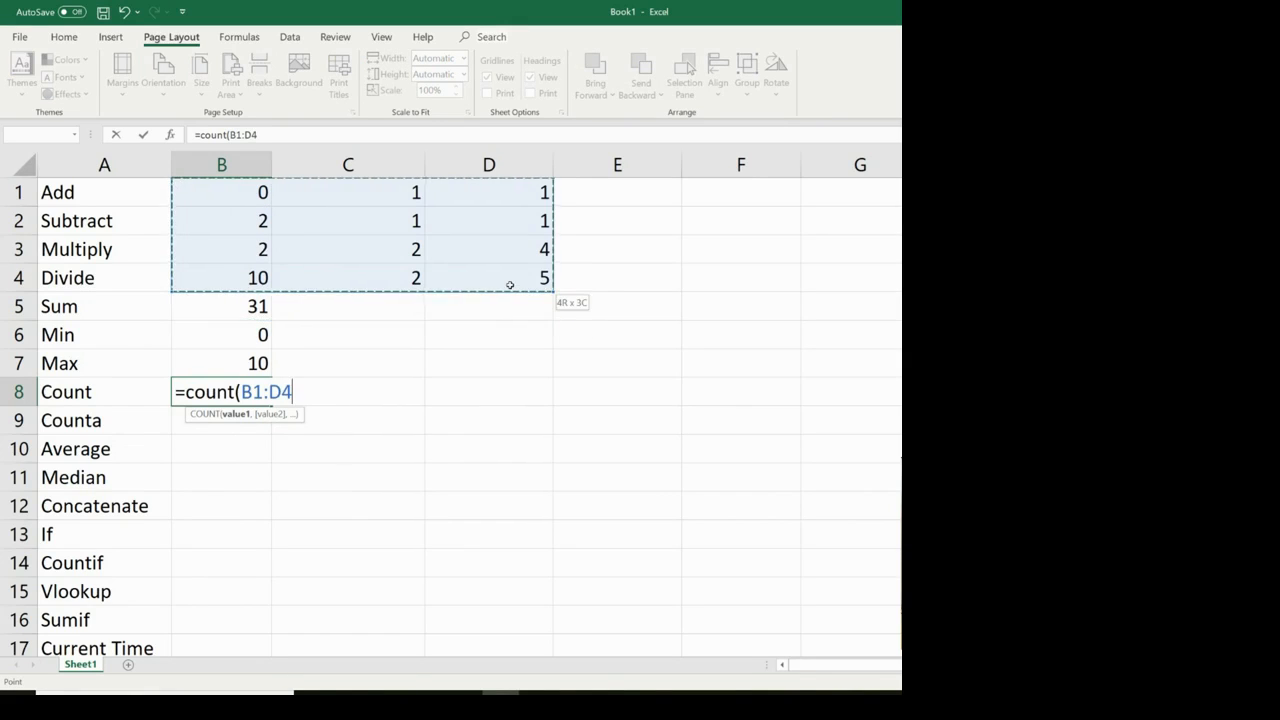
pyautogui.moveTo(509, 286); pyautogui.dragTo(509, 286)
pyautogui.write(')')
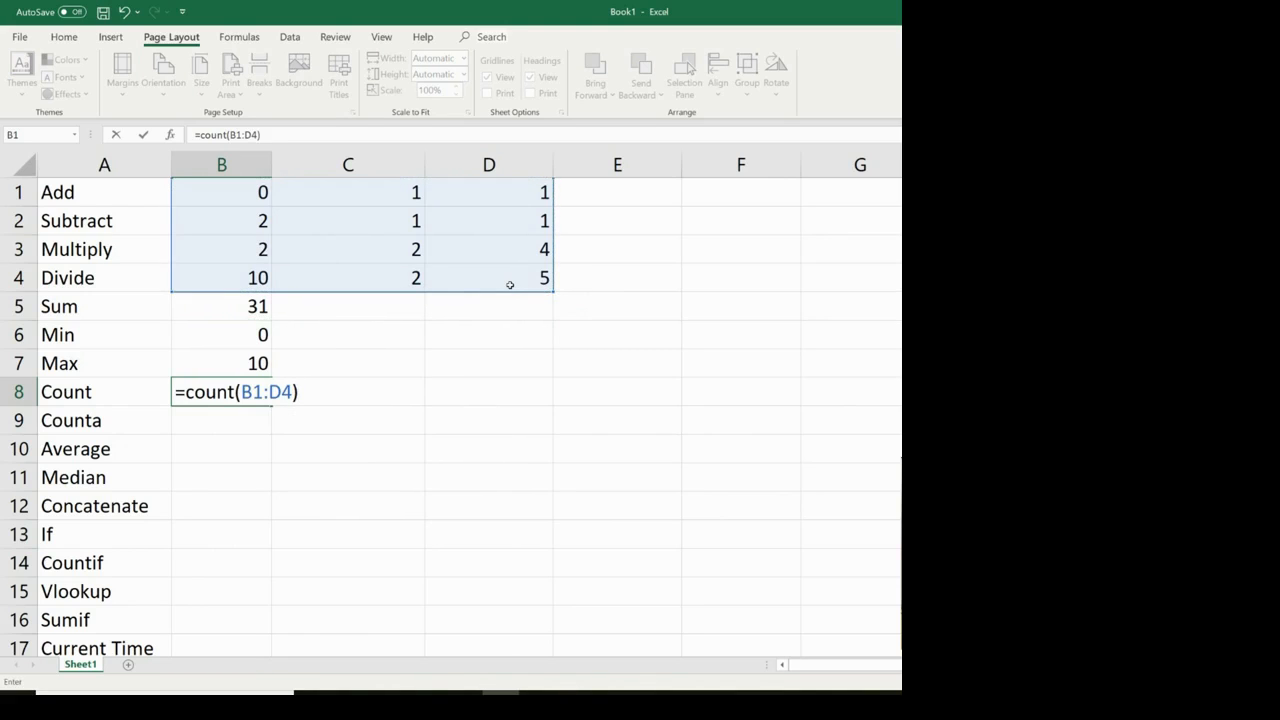
pyautogui.press('Return')
pyautogui.press('Up')
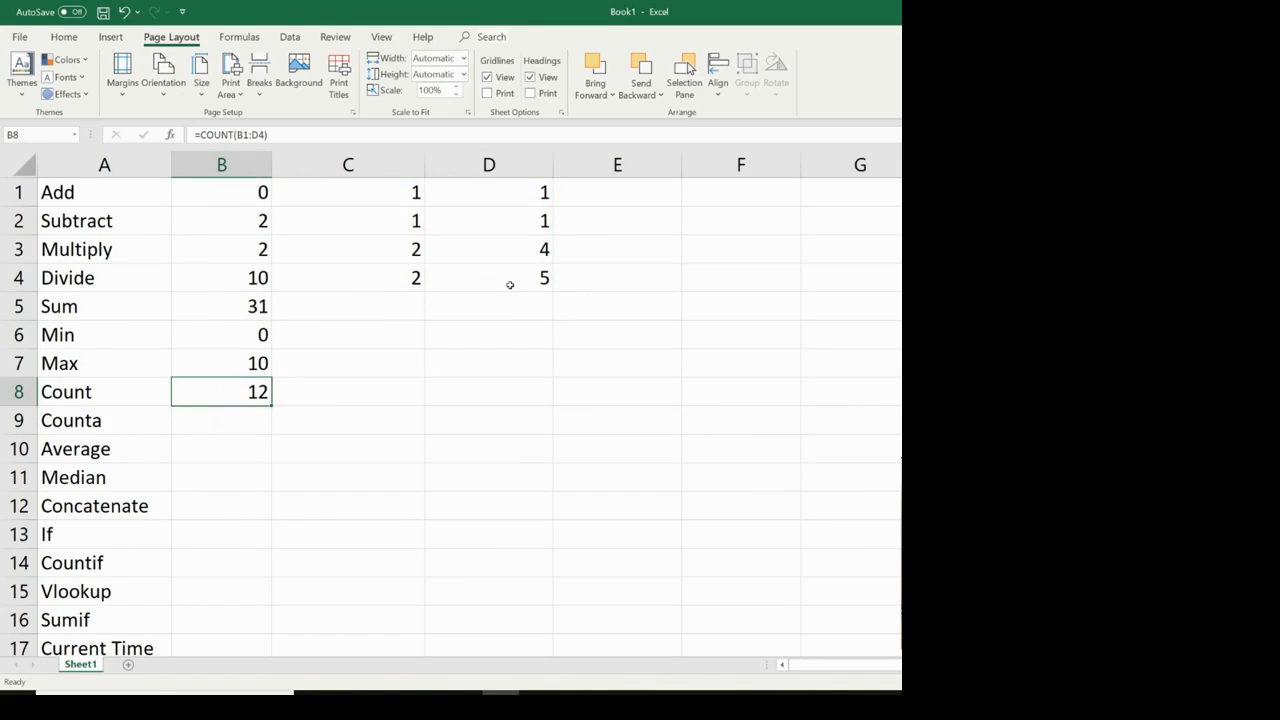
# Widen the range of the COUNT formula in B8 to B1:H4, taking in the empty cells beside the numbers.
pyautogui.click(506, 282)
pyautogui.moveTo(506, 282); pyautogui.dragTo(225, 199)
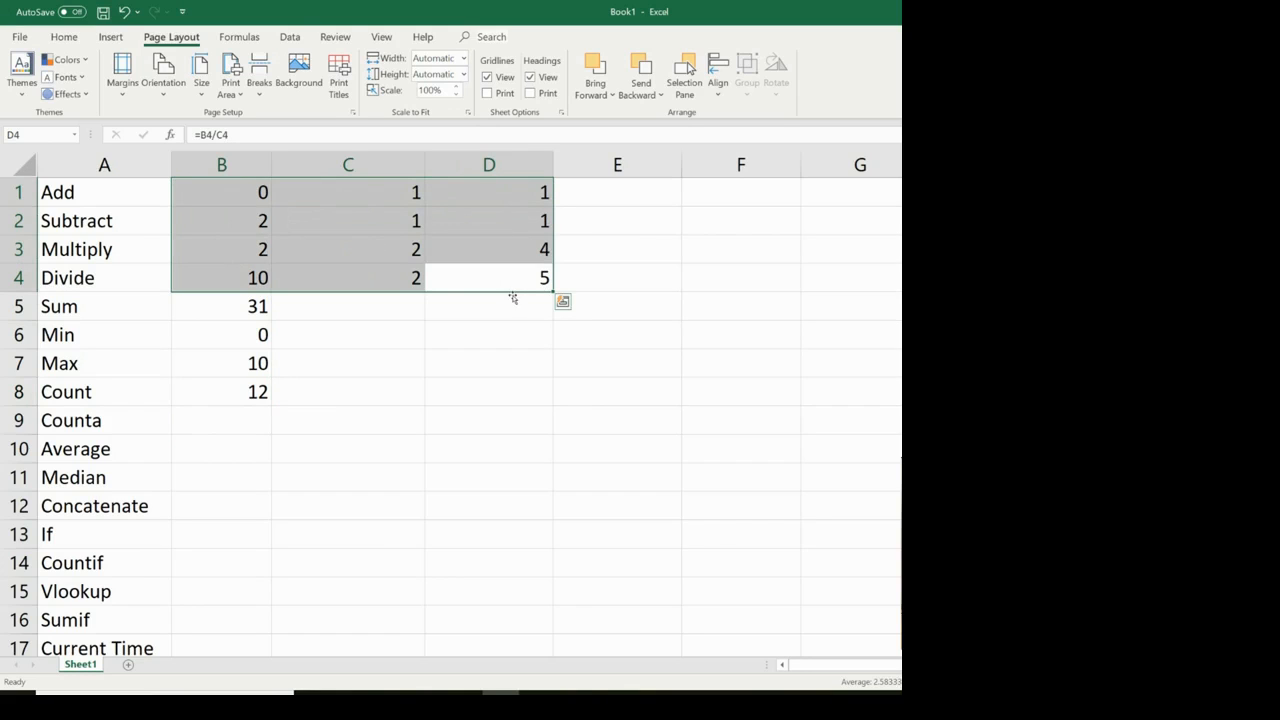
pyautogui.click(220, 391)
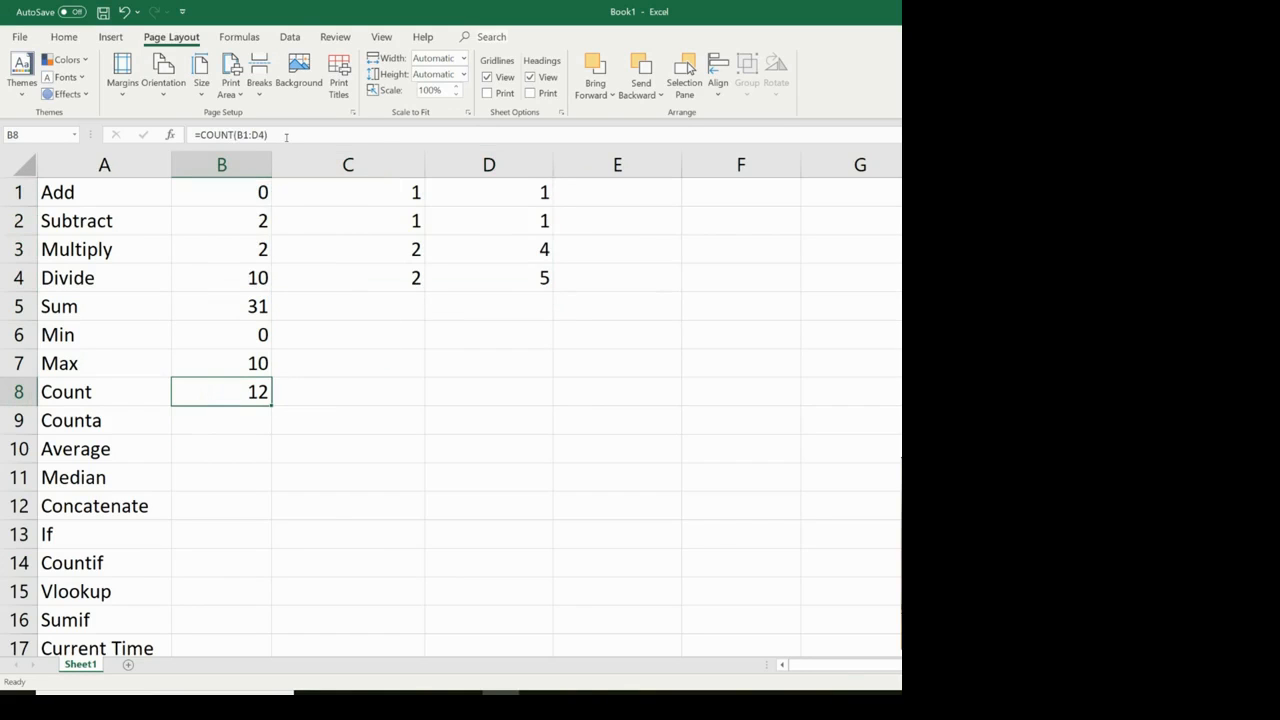
pyautogui.click(286, 135)
pyautogui.press('BackSpace')
pyautogui.press('BackSpace')
pyautogui.press('BackSpace')
pyautogui.press('BackSpace')
pyautogui.press('BackSpace')
pyautogui.press('BackSpace')
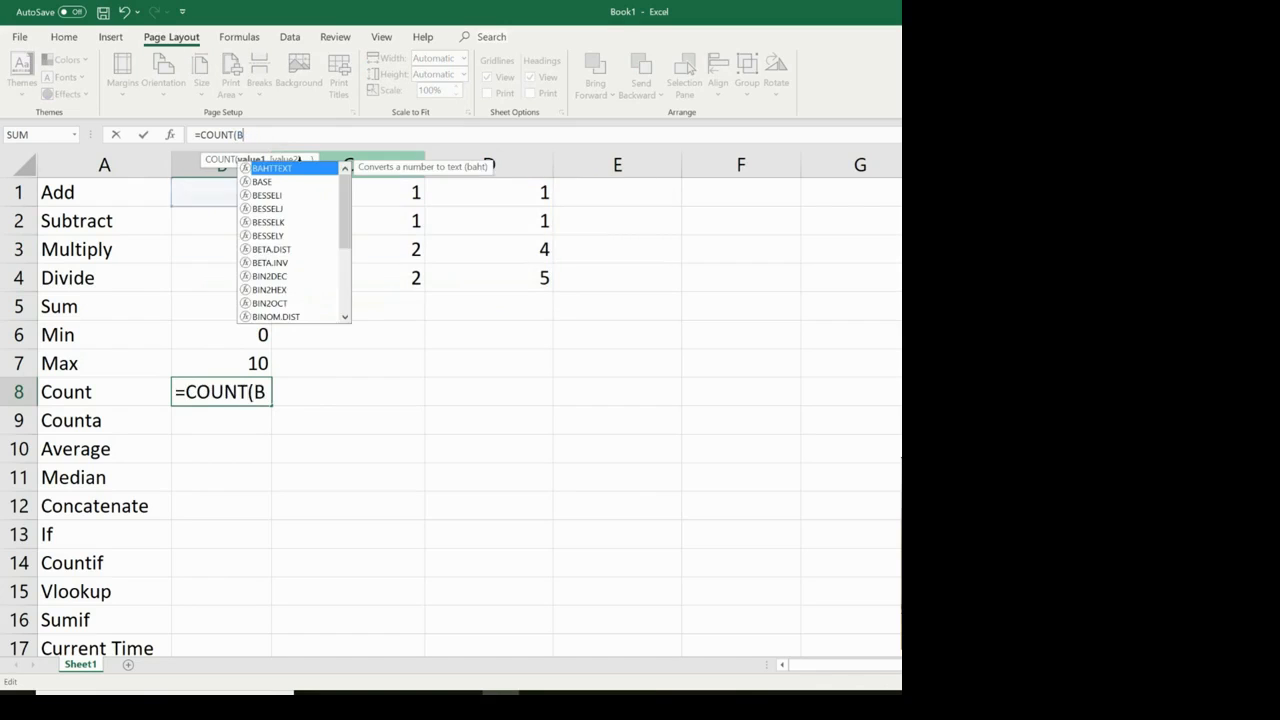
pyautogui.moveTo(214, 197); pyautogui.dragTo(915, 278)
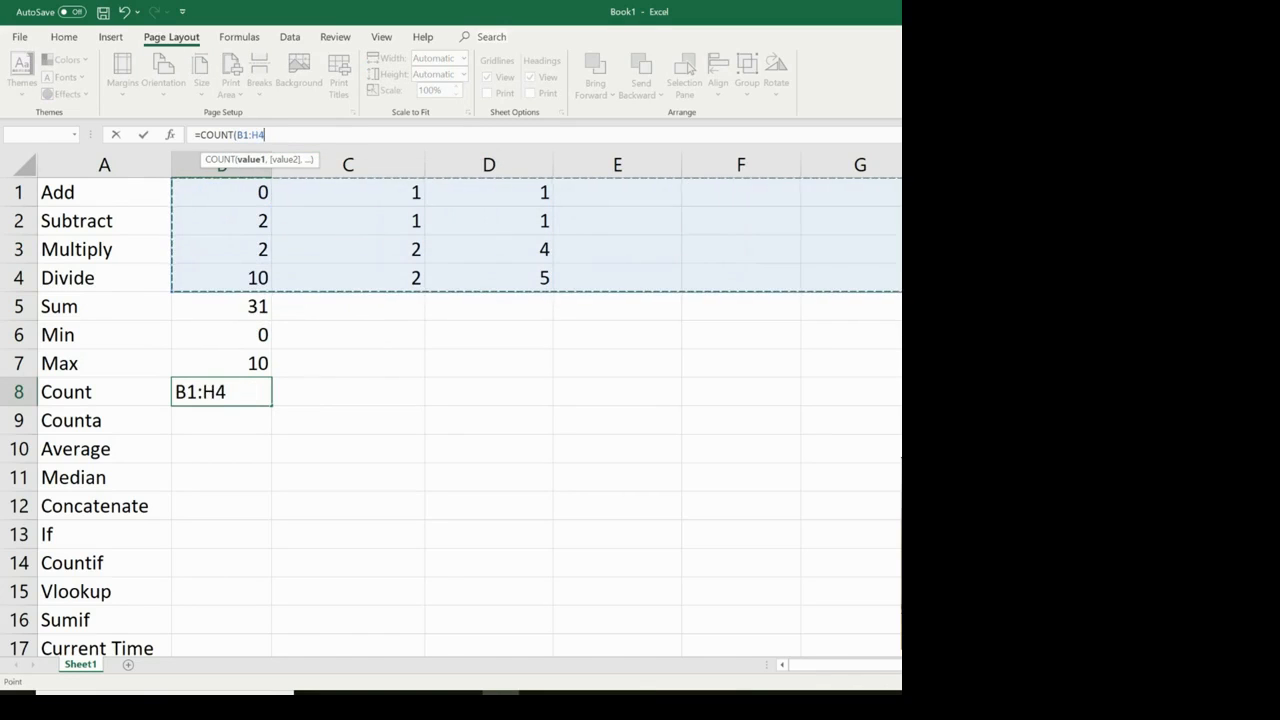
pyautogui.press('Return')
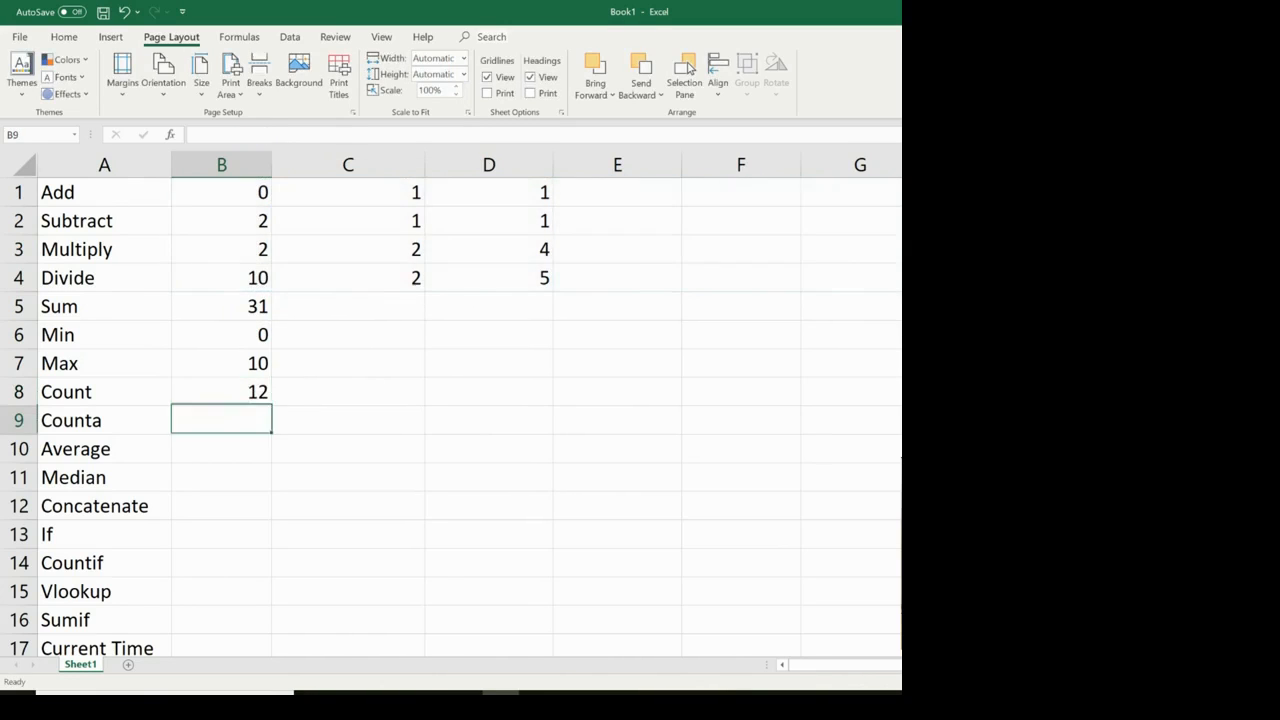
pyautogui.press('Up')
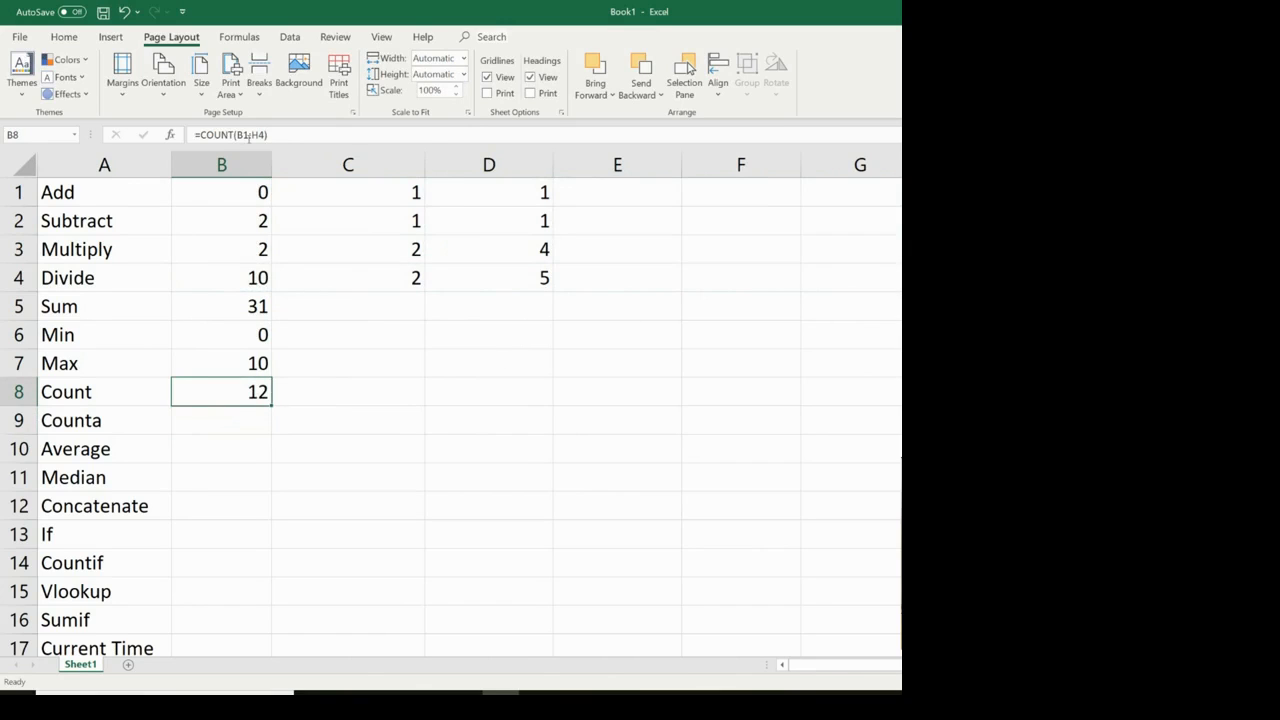
pyautogui.click(242, 136)
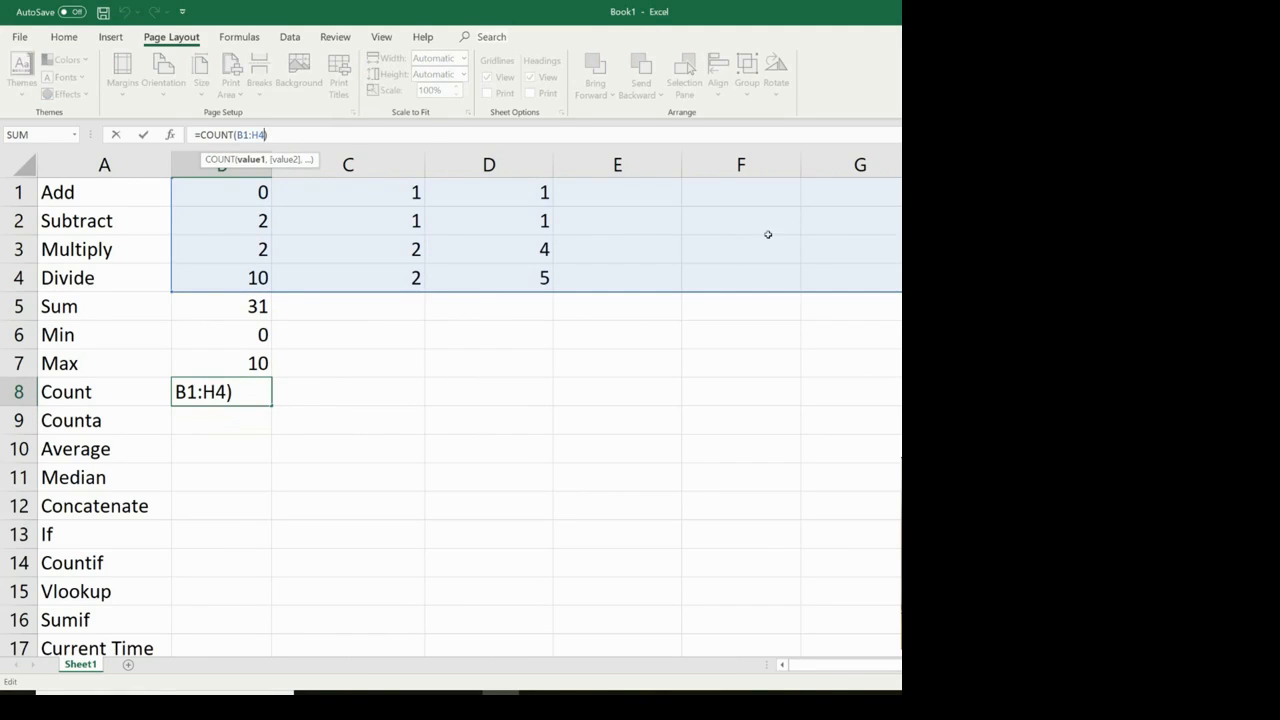
pyautogui.press('Return')
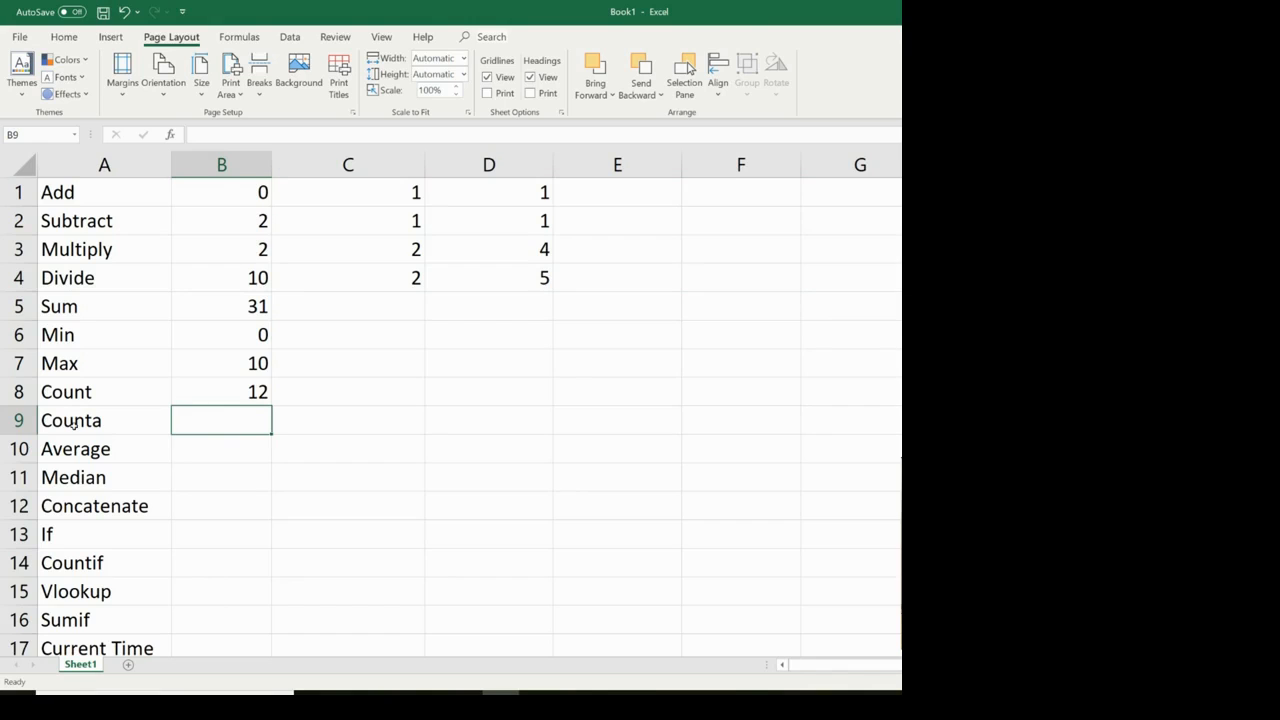
# Count the non-empty cells of the range B1:G4 in cell B9 of the Counta row with the formula =COUNTA(B1:G4).
pyautogui.write('=count')
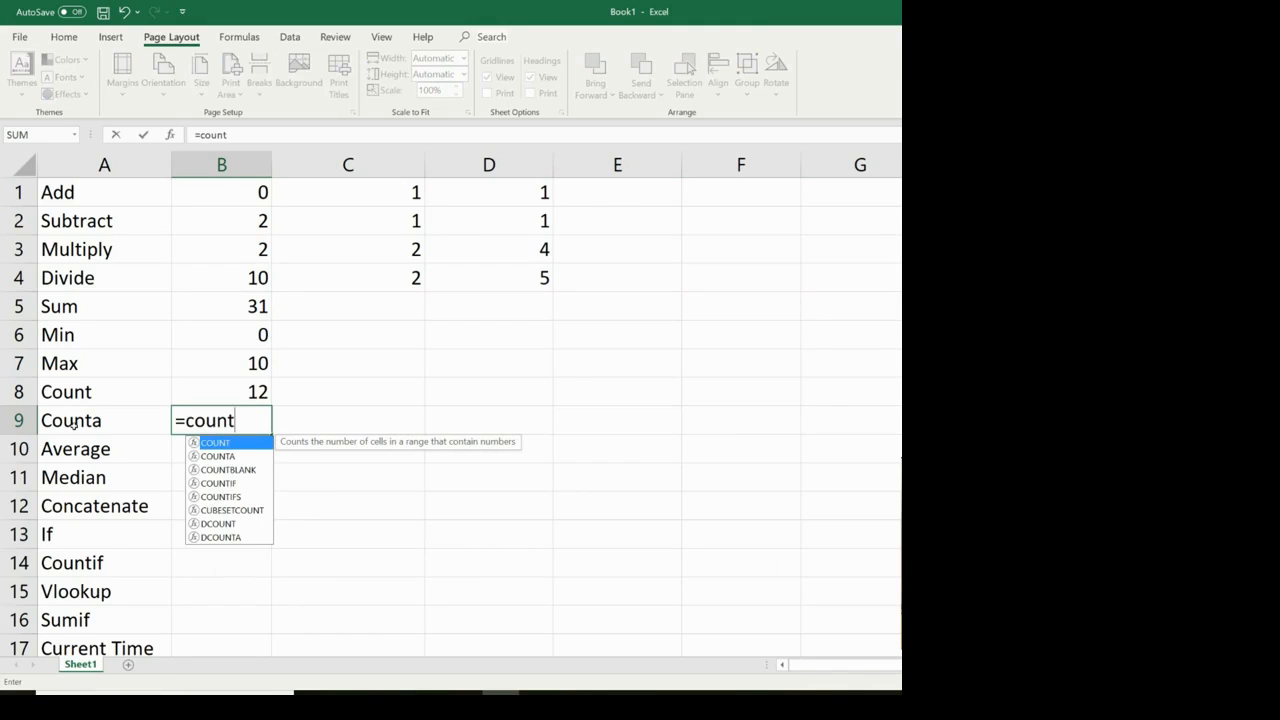
pyautogui.write('a(')
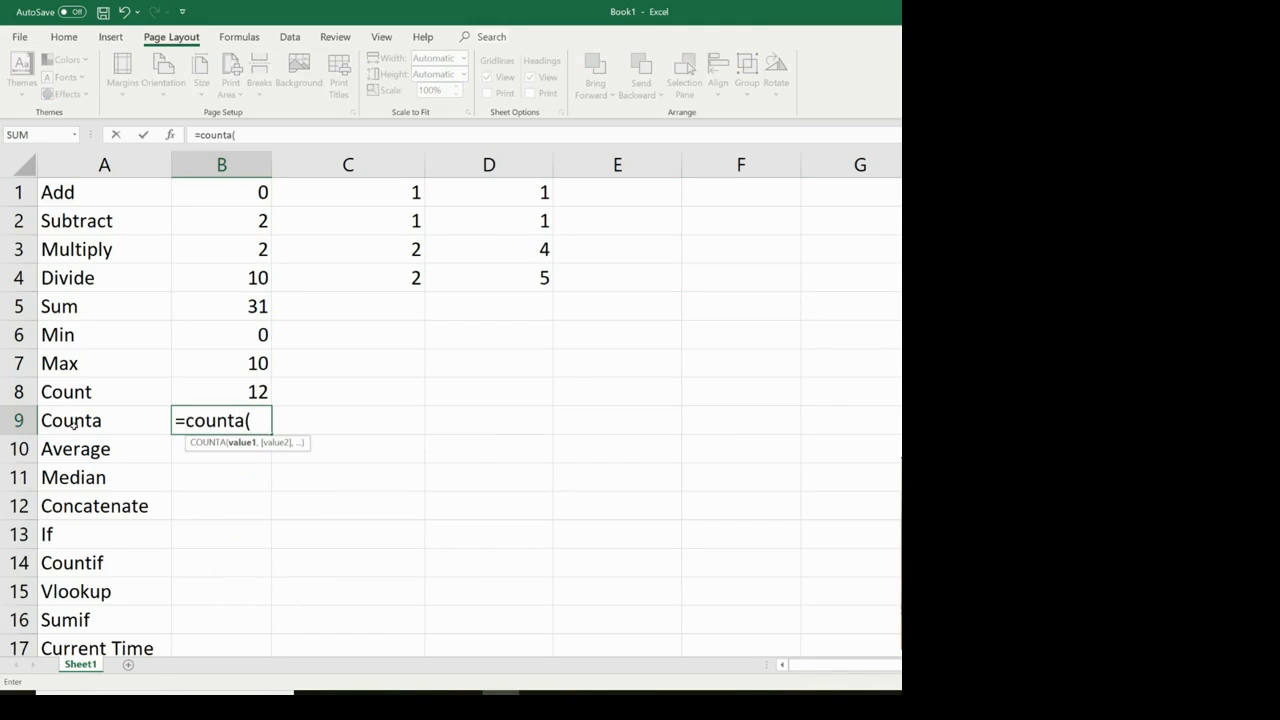
pyautogui.moveTo(217, 197); pyautogui.dragTo(897, 279)
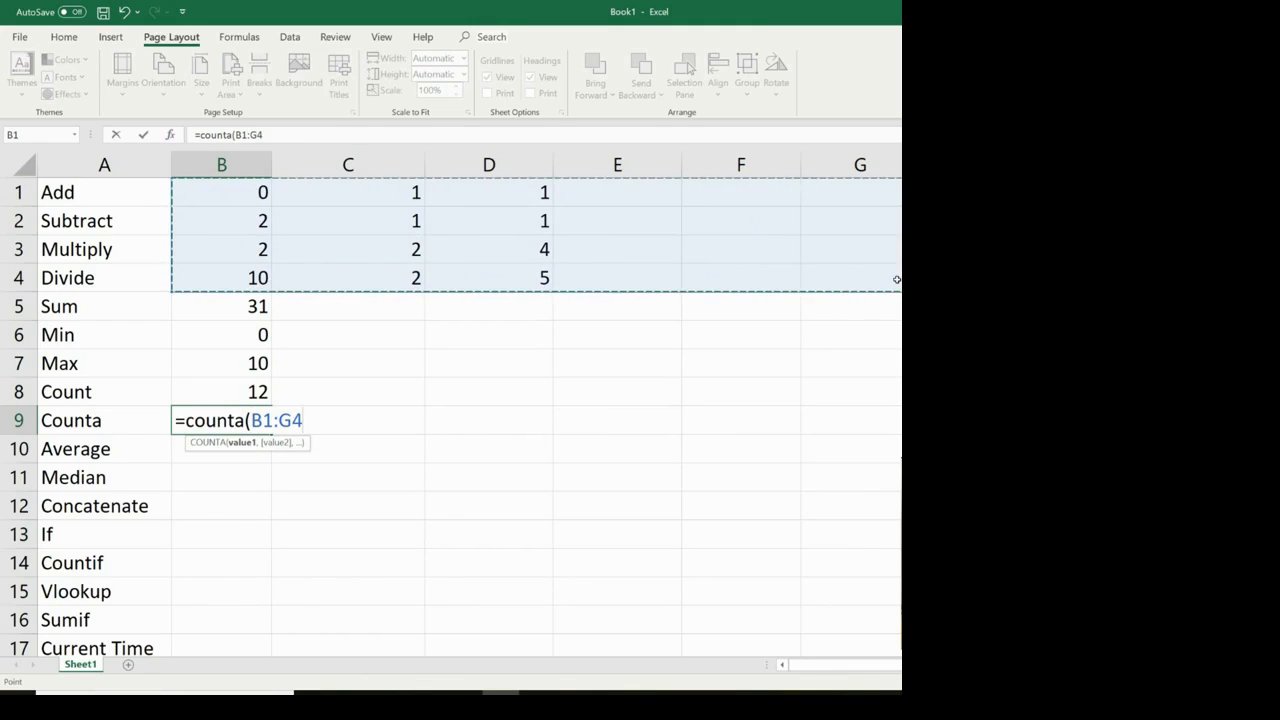
pyautogui.press('Return')
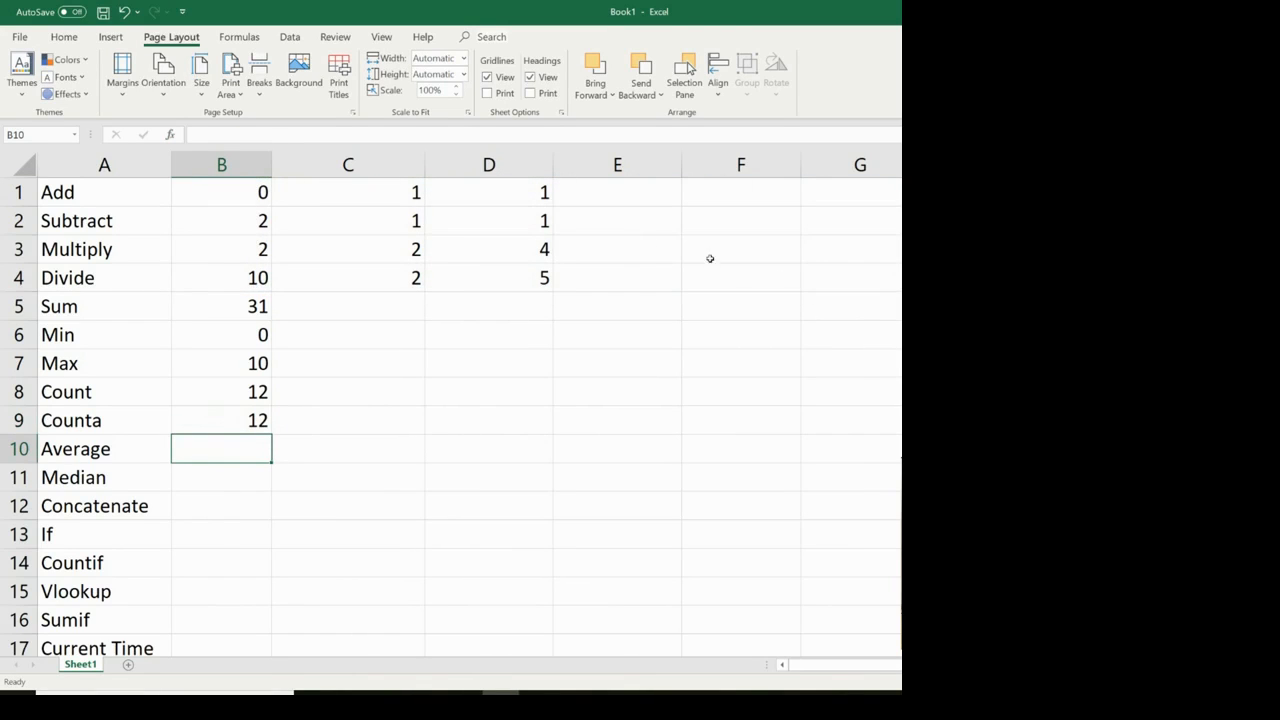
# Enter a lowercase first name as text in E2 and compare the COUNTA formula in B9 with the COUNT formula in B8.
pyautogui.click(614, 219)
pyautogui.write('kevin')
pyautogui.press('Return')
pyautogui.click(244, 418)
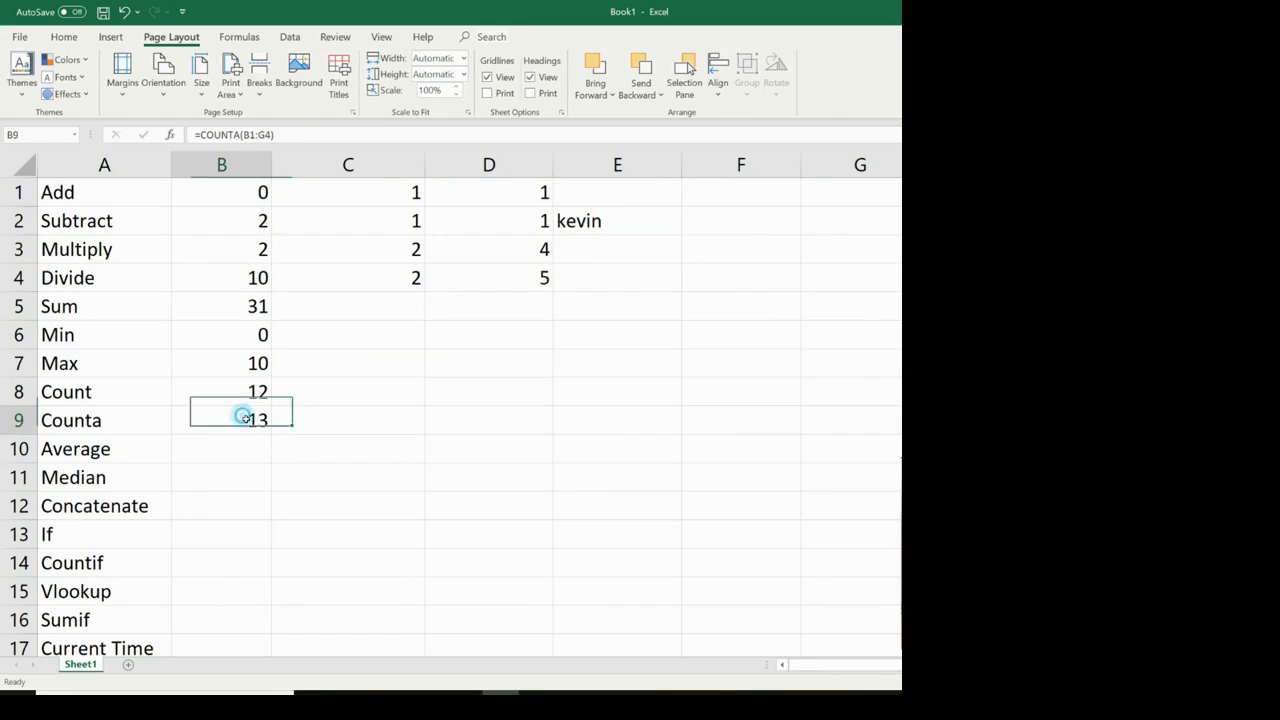
pyautogui.click(610, 221)
pyautogui.click(211, 383)
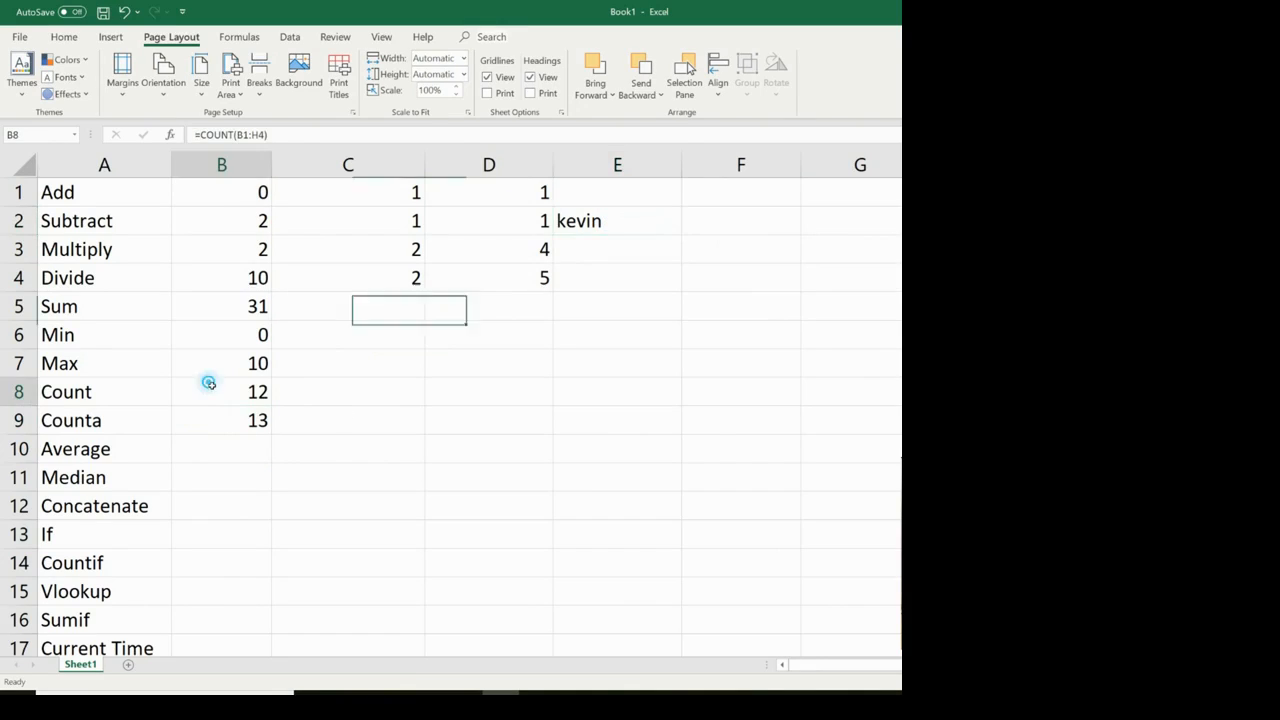
pyautogui.click(298, 128)
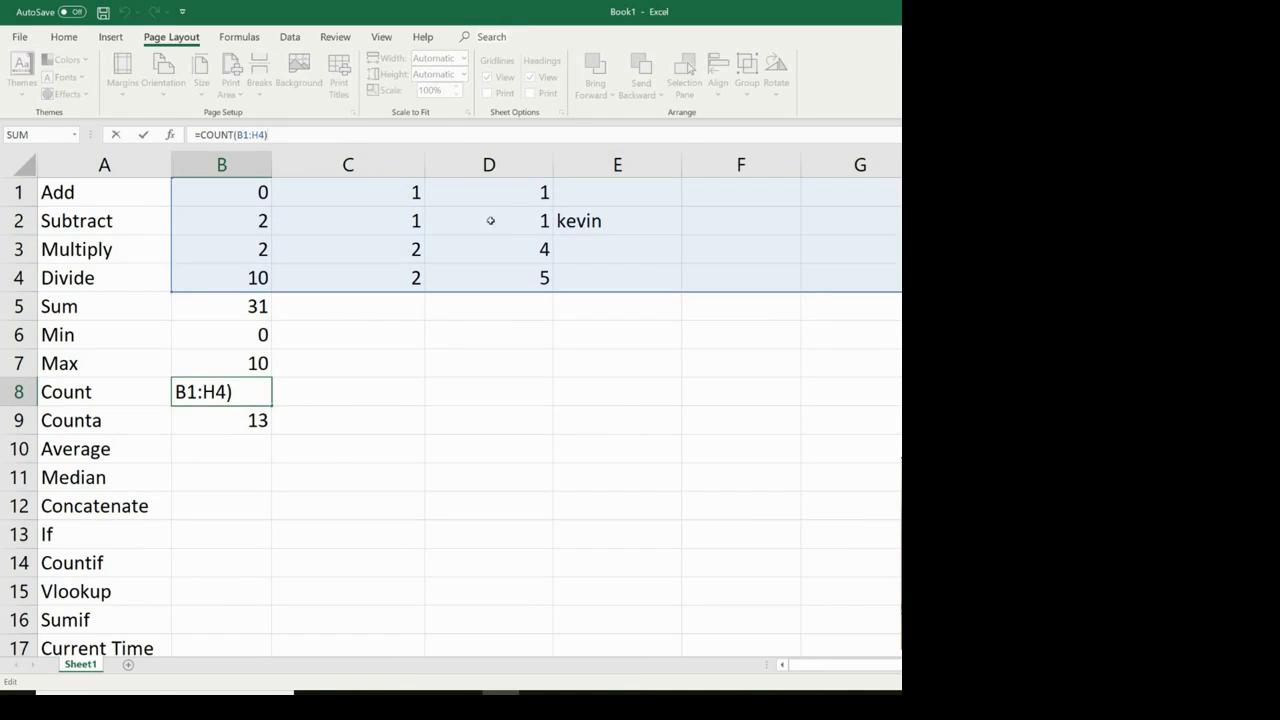
pyautogui.click(354, 400)
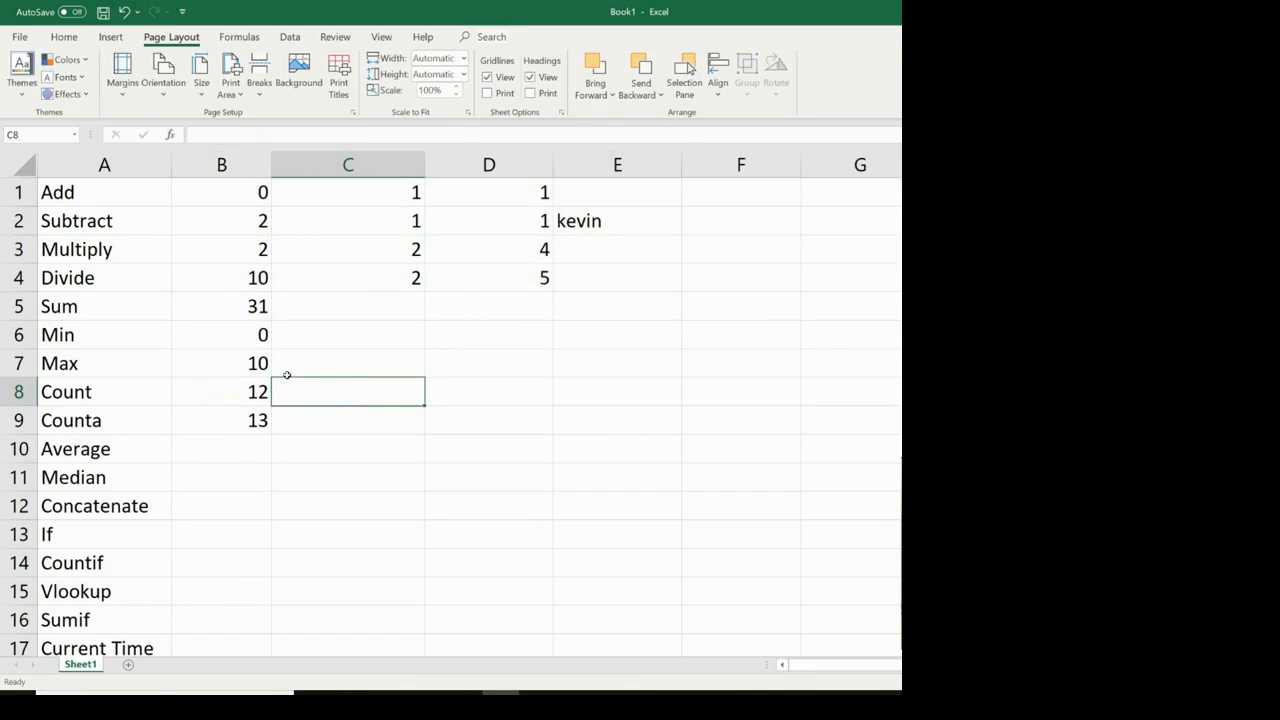
pyautogui.click(233, 390)
# Add the text "seattle" in cell F2 as a second non-numeric entry within the counted ranges.
pyautogui.click(695, 217)
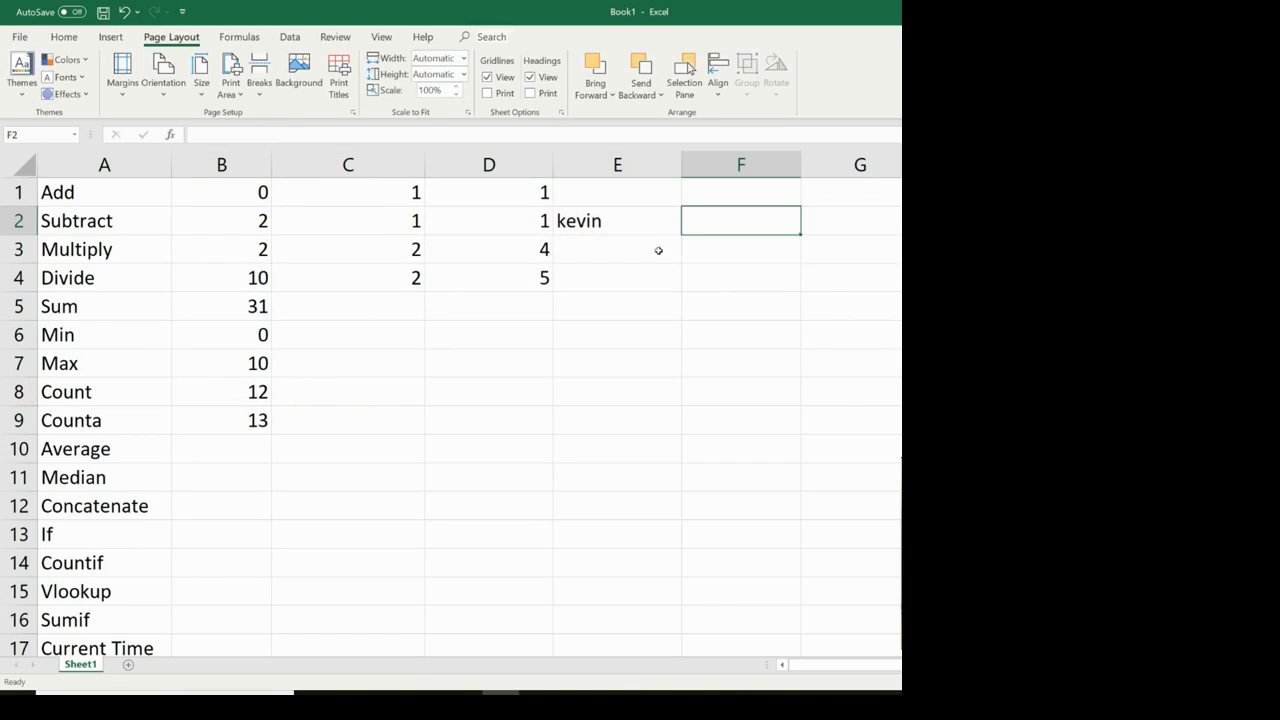
pyautogui.write('seattle')
pyautogui.press('Return')
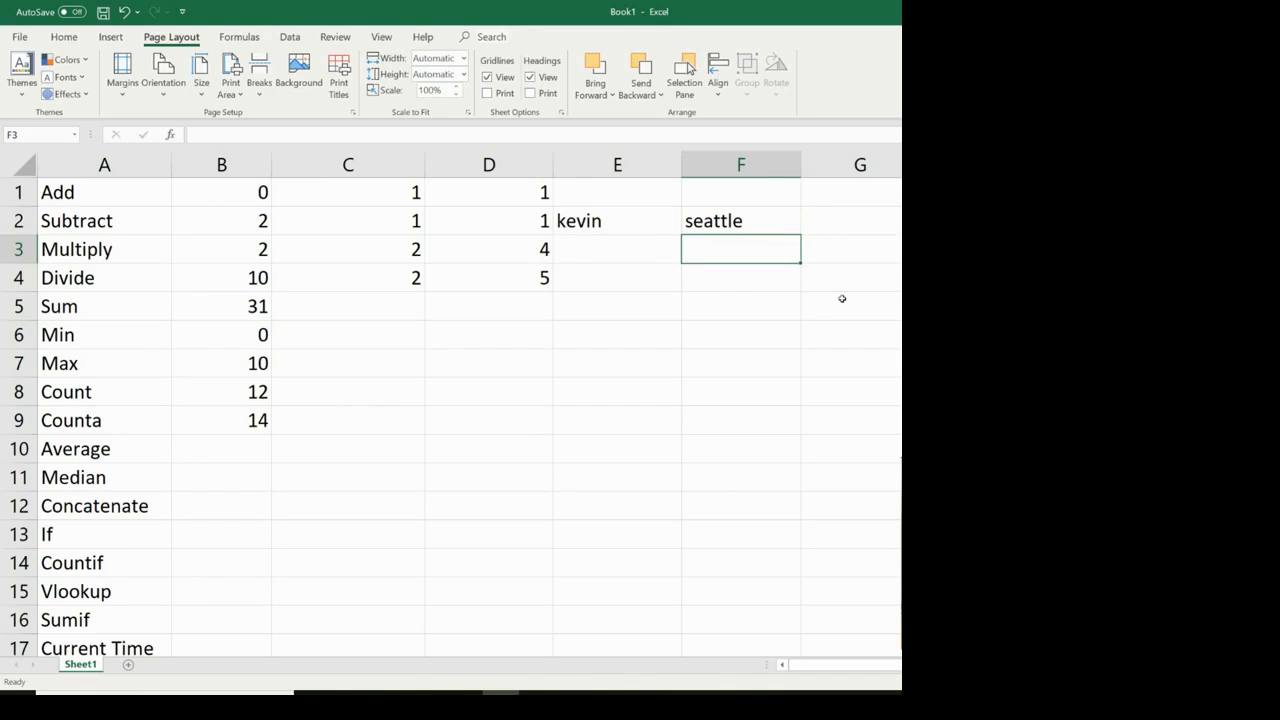
# Enter the sample values 100000, 15000, 25000 and 30000 in cells D10 to G10 of the Average row.
pyautogui.scroll(-2, 295, 285)
pyautogui.scroll(2, 295, 287)
pyautogui.click(240, 448)
pyautogui.click(474, 449)
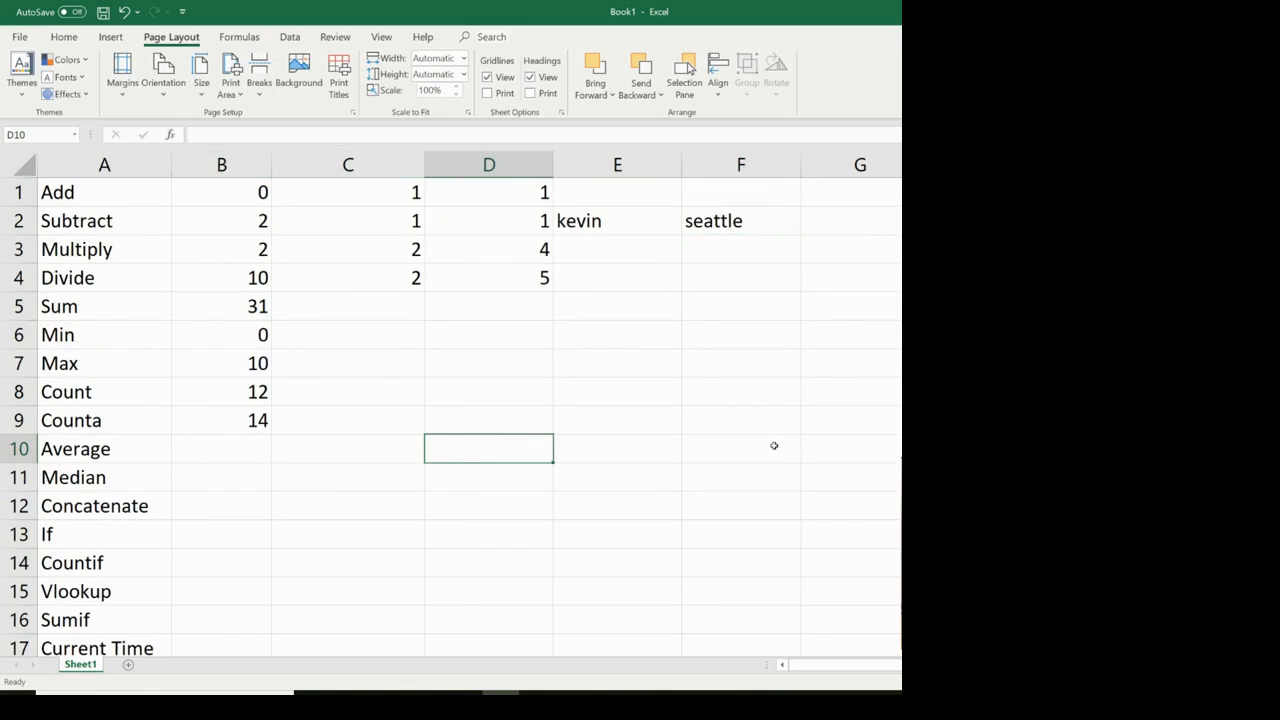
pyautogui.write('100000')
pyautogui.press('Return')
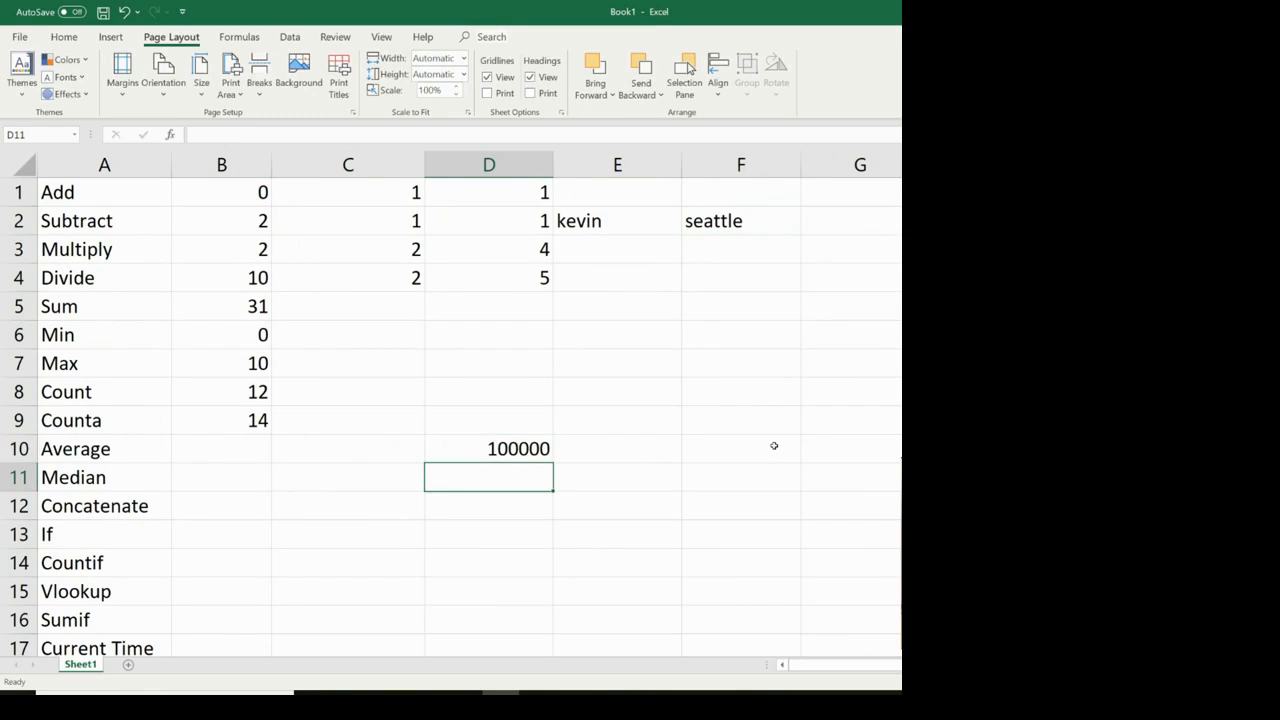
pyautogui.press('Up')
pyautogui.press('Right')
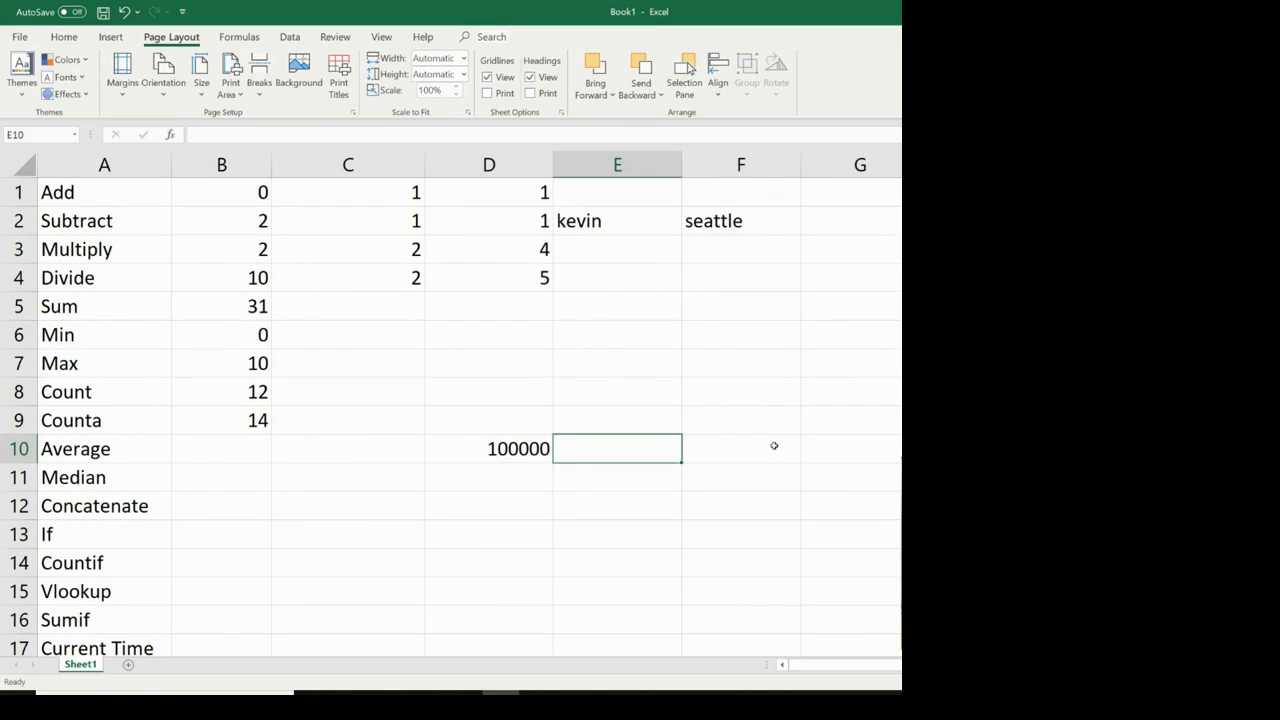
pyautogui.write('15000')
pyautogui.press('Right')
pyautogui.write('2500')
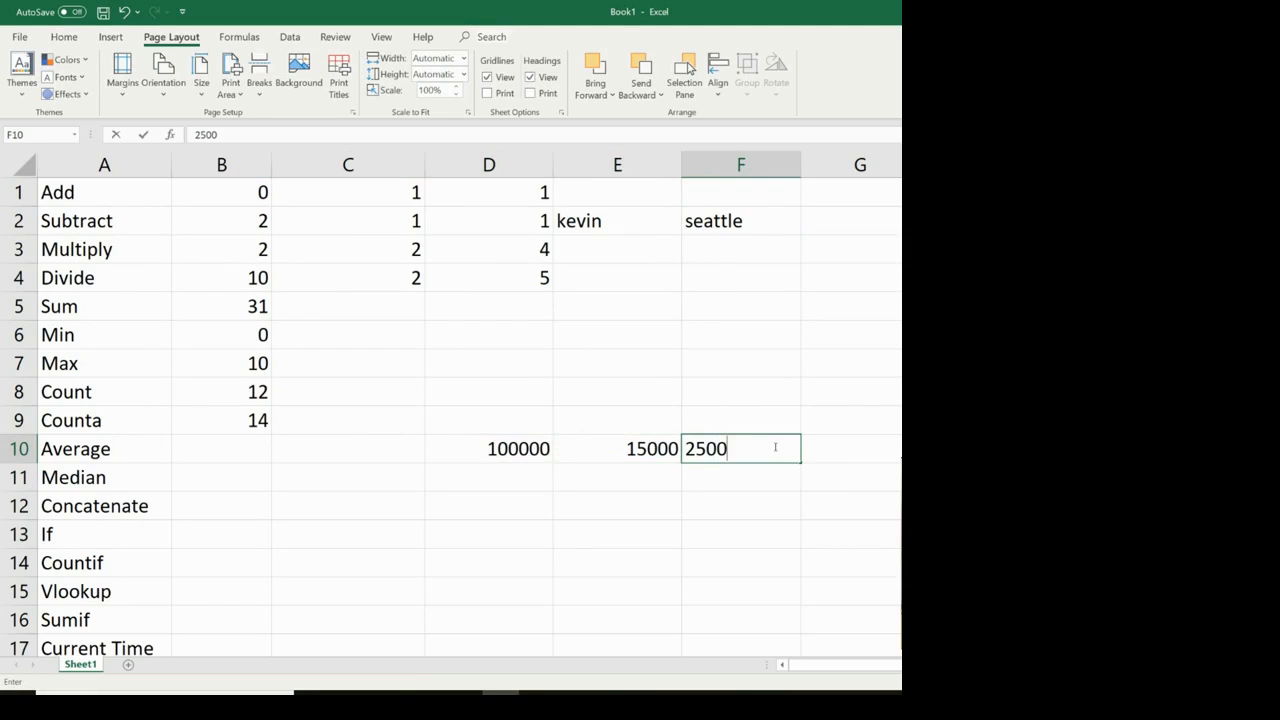
pyautogui.write('0')
pyautogui.press('Right')
pyautogui.write('30000')
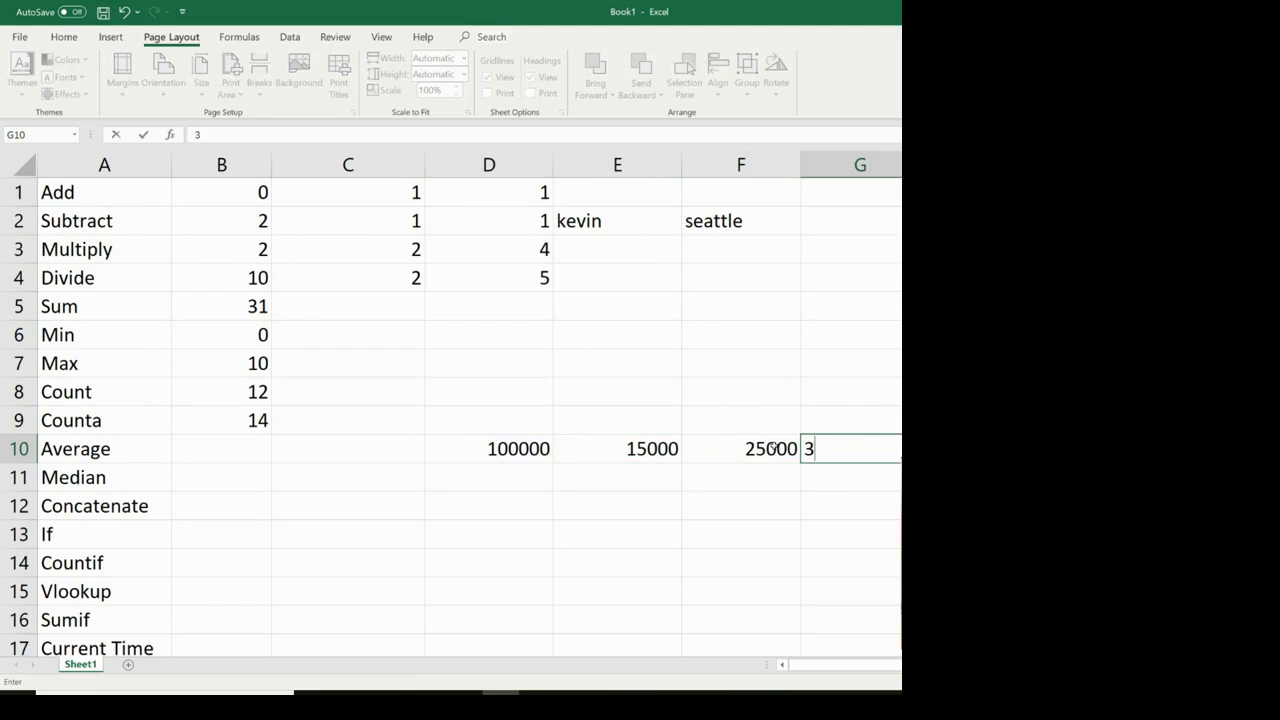
pyautogui.press('Return')
# Format the values in D10:G10 as dollar amounts in the accounting number format with no decimal places.
pyautogui.moveTo(851, 460); pyautogui.dragTo(512, 455)
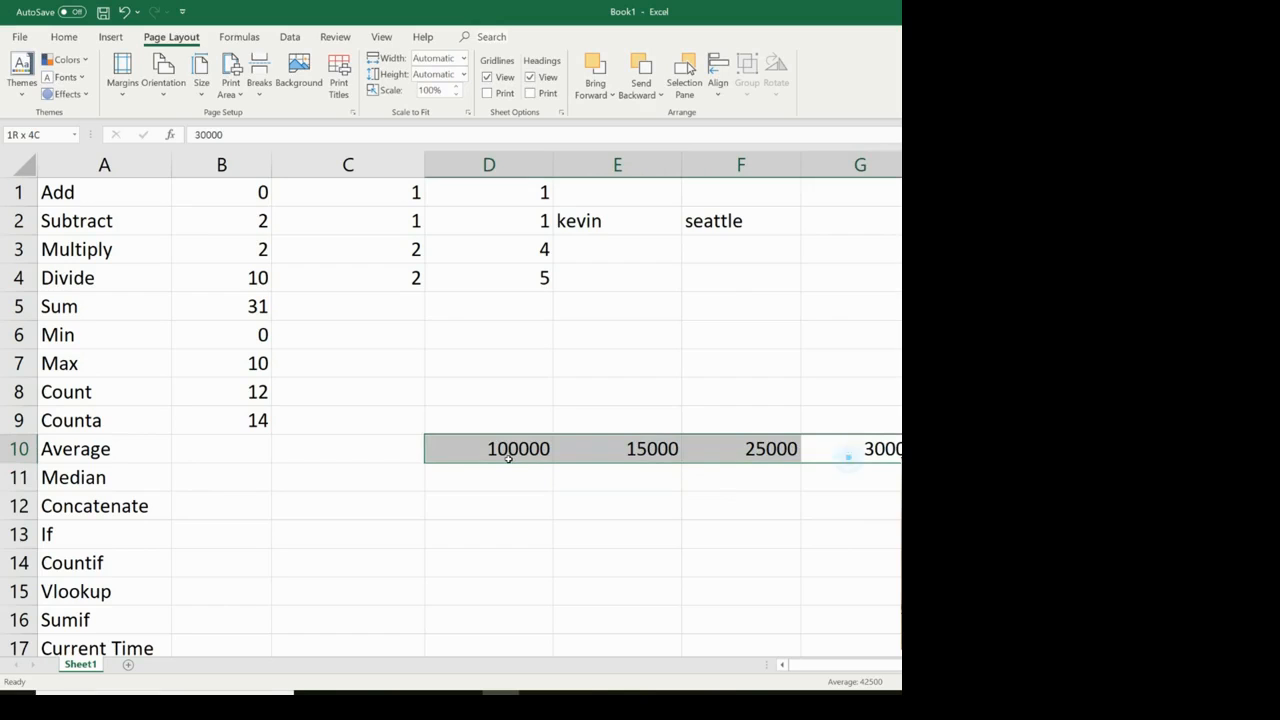
pyautogui.click(64, 36)
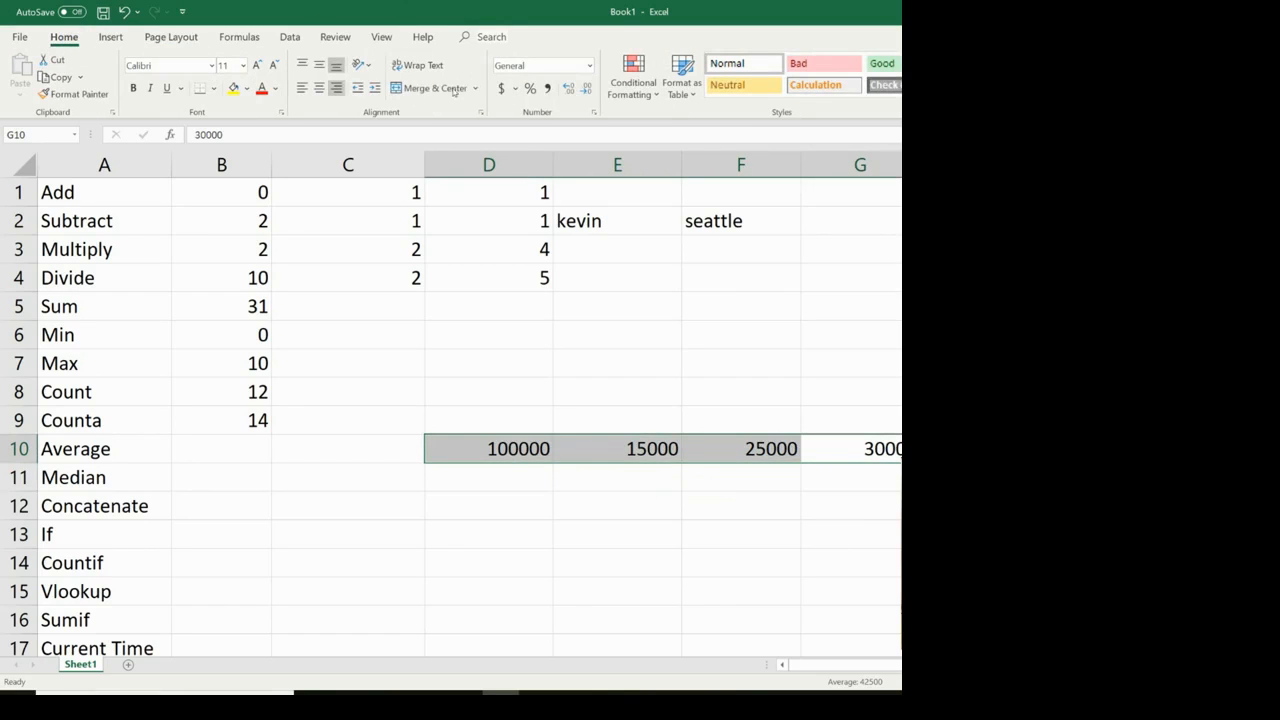
pyautogui.click(501, 88)
pyautogui.click(586, 89)
pyautogui.click(586, 89)
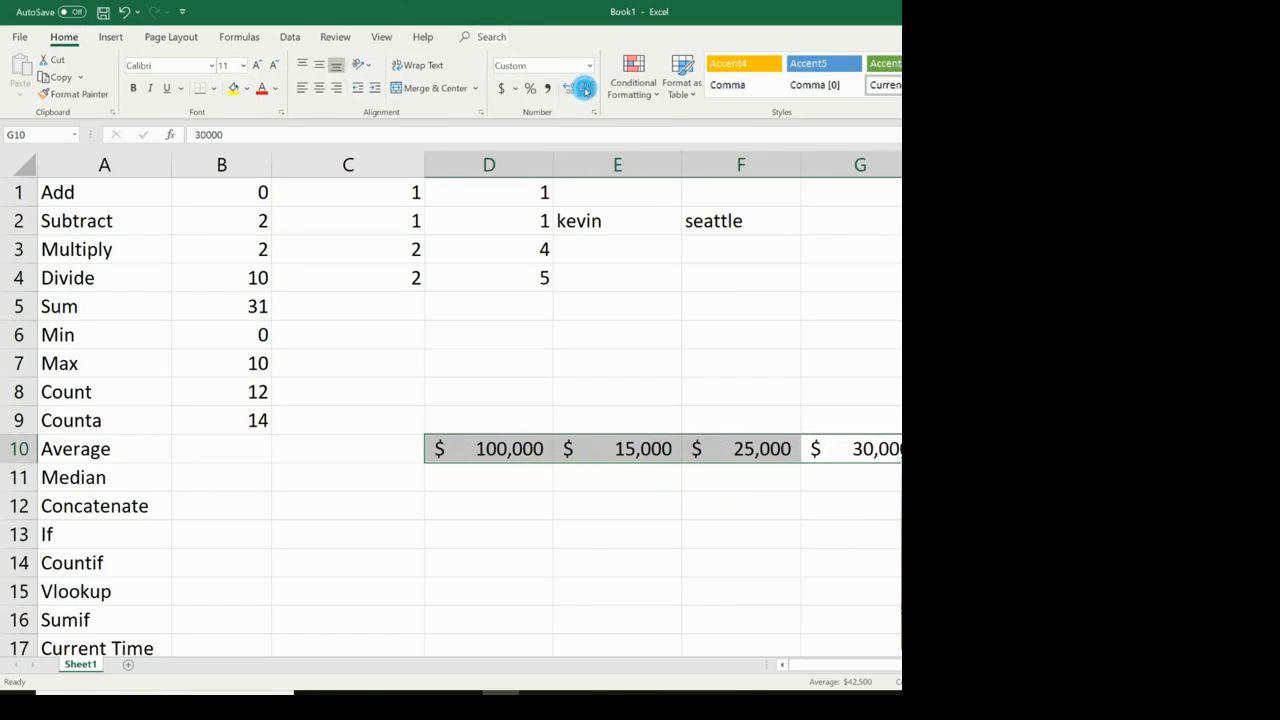
# Calculate the average of D10:G10 in cell B10 with the formula =AVERAGE(D10:G10).
pyautogui.click(308, 445)
pyautogui.click(249, 449)
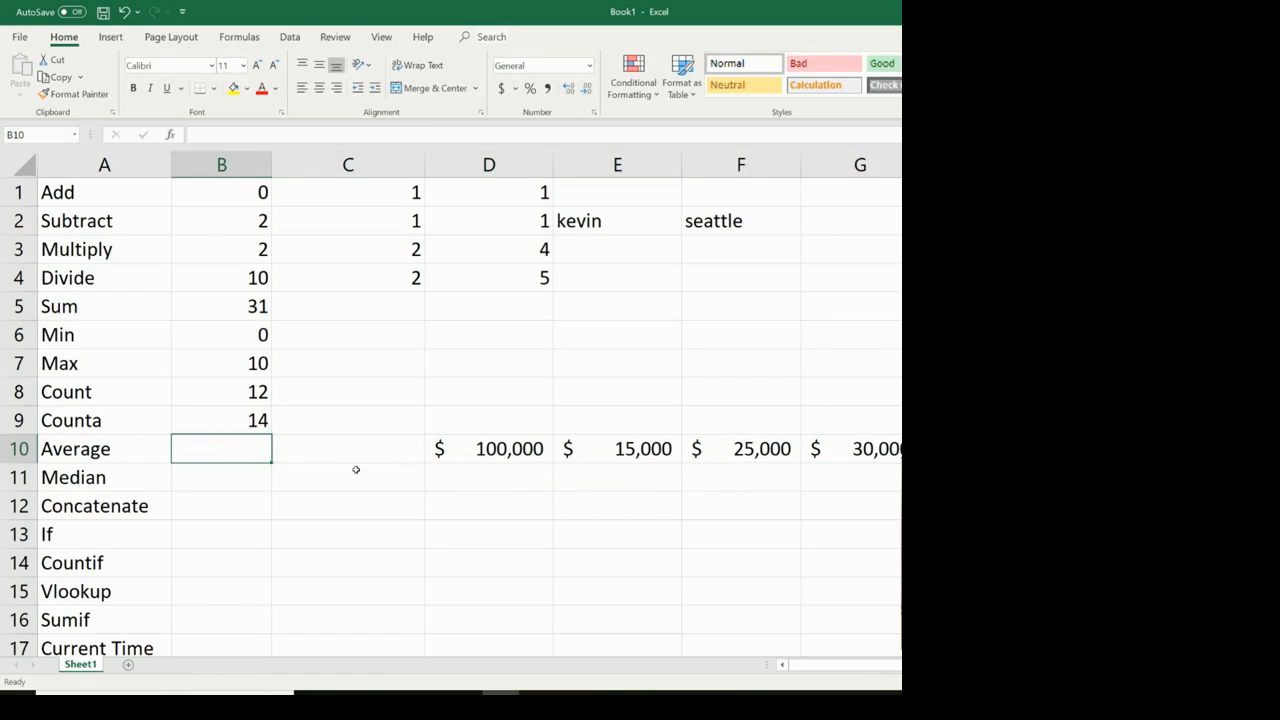
pyautogui.write('=average')
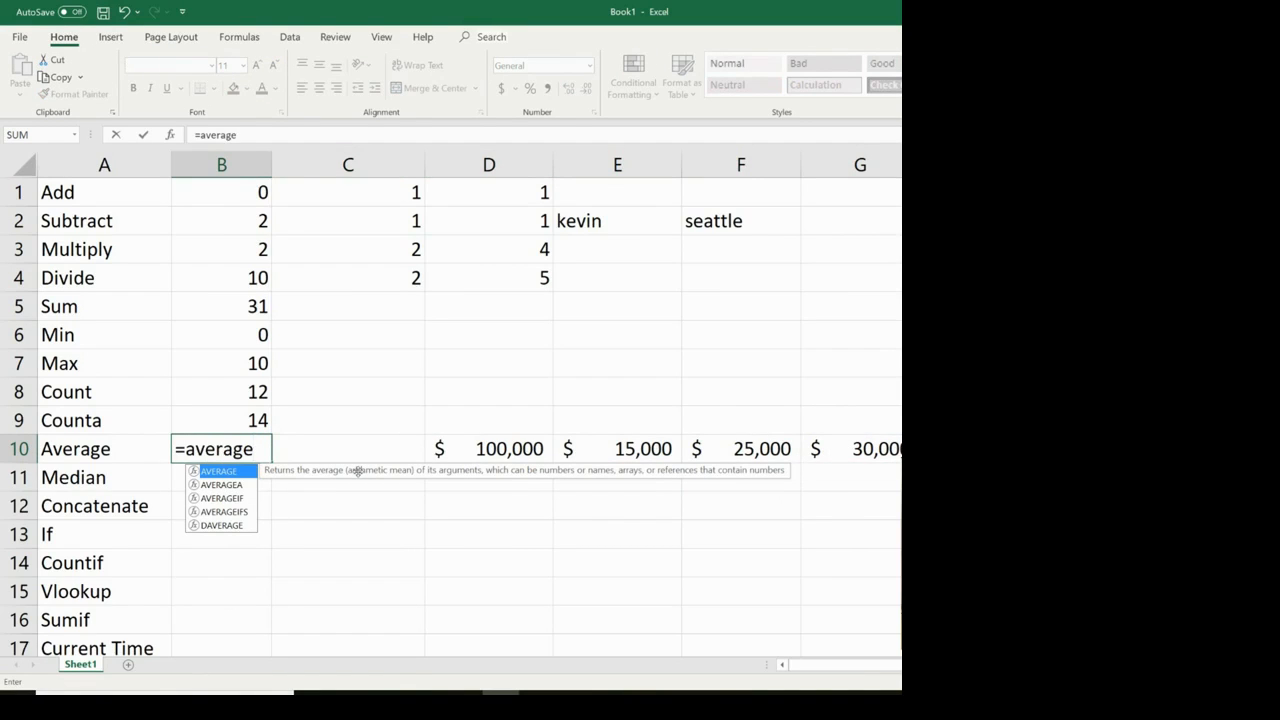
pyautogui.write('(')
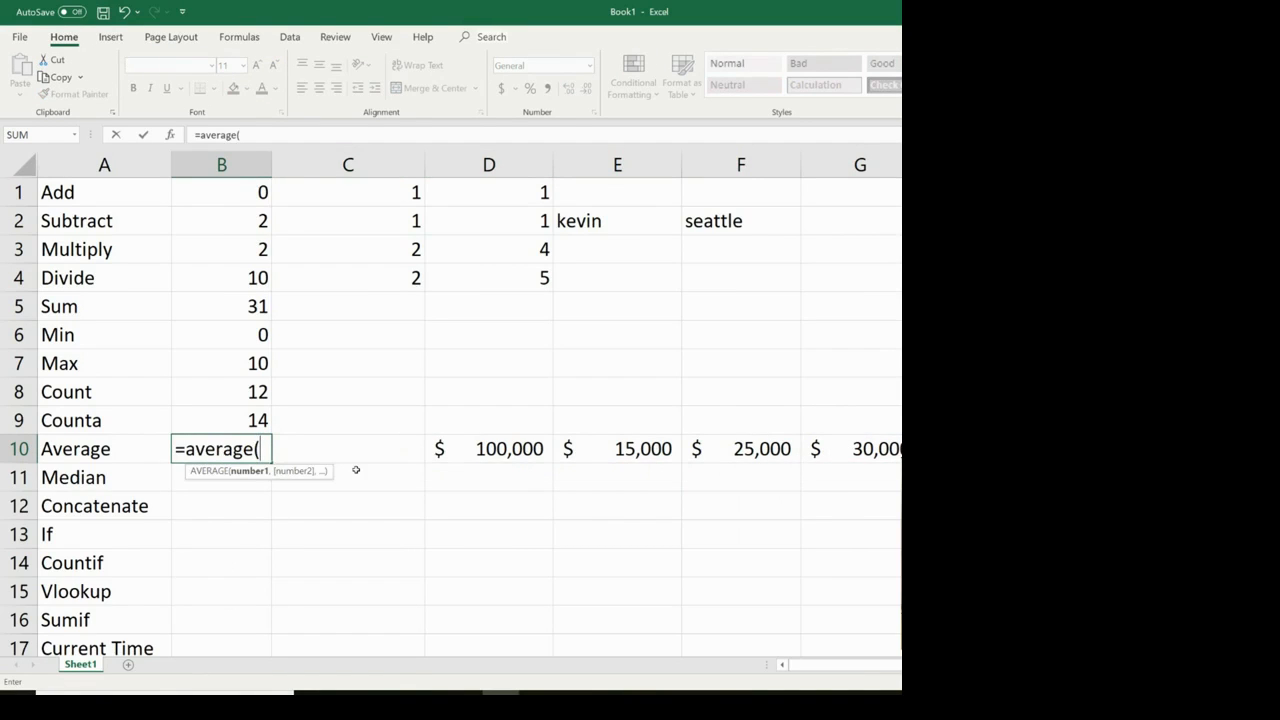
pyautogui.moveTo(537, 450); pyautogui.dragTo(857, 449)
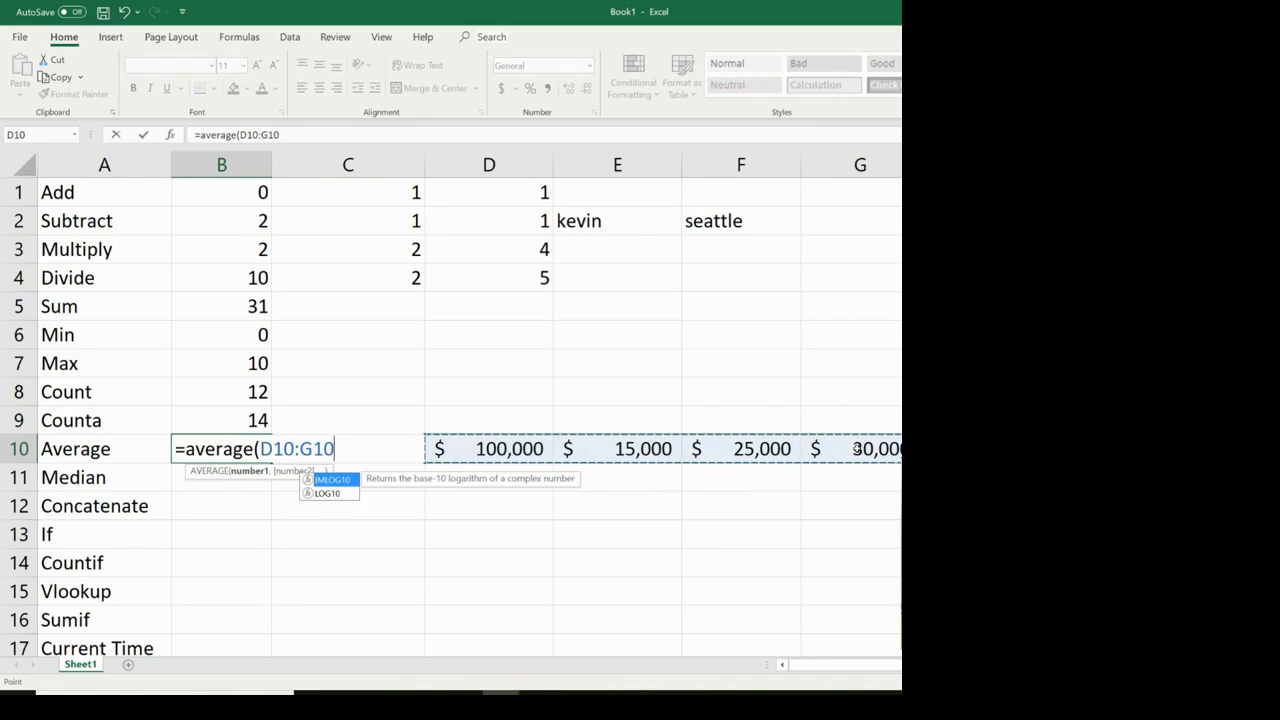
pyautogui.write(')')
pyautogui.press('Return')
pyautogui.press('Up')
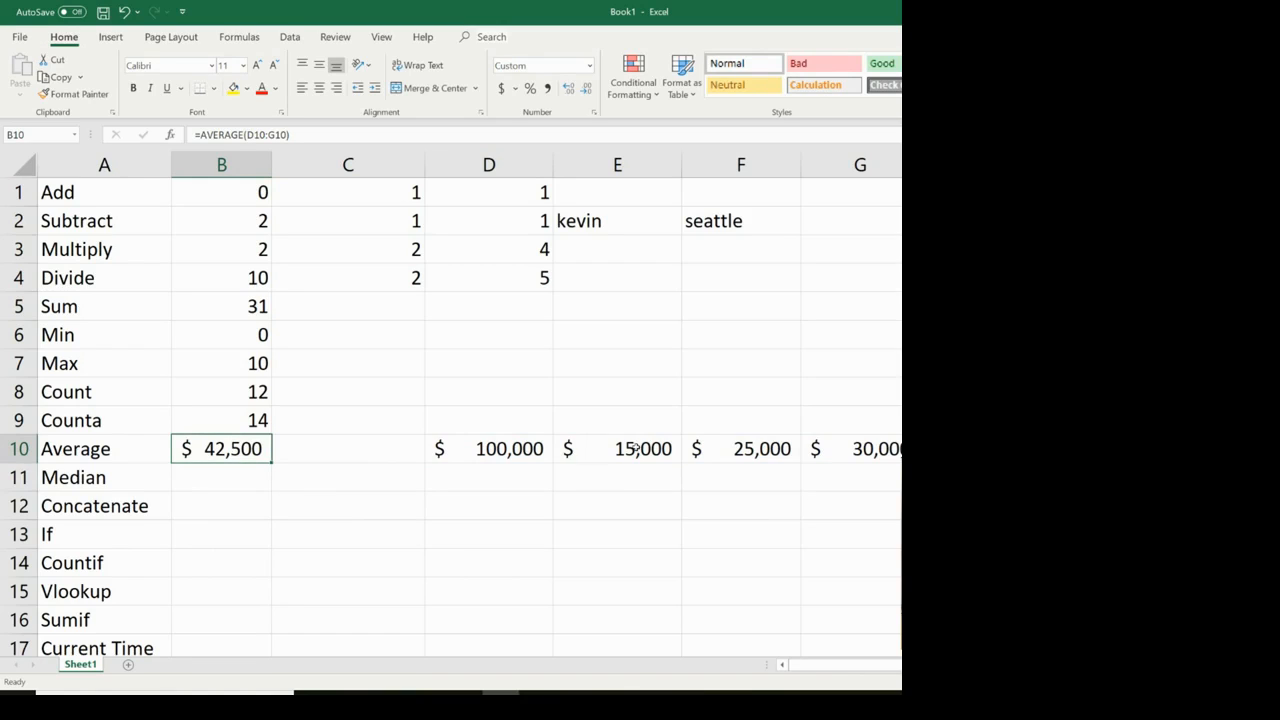
pyautogui.click(530, 448)
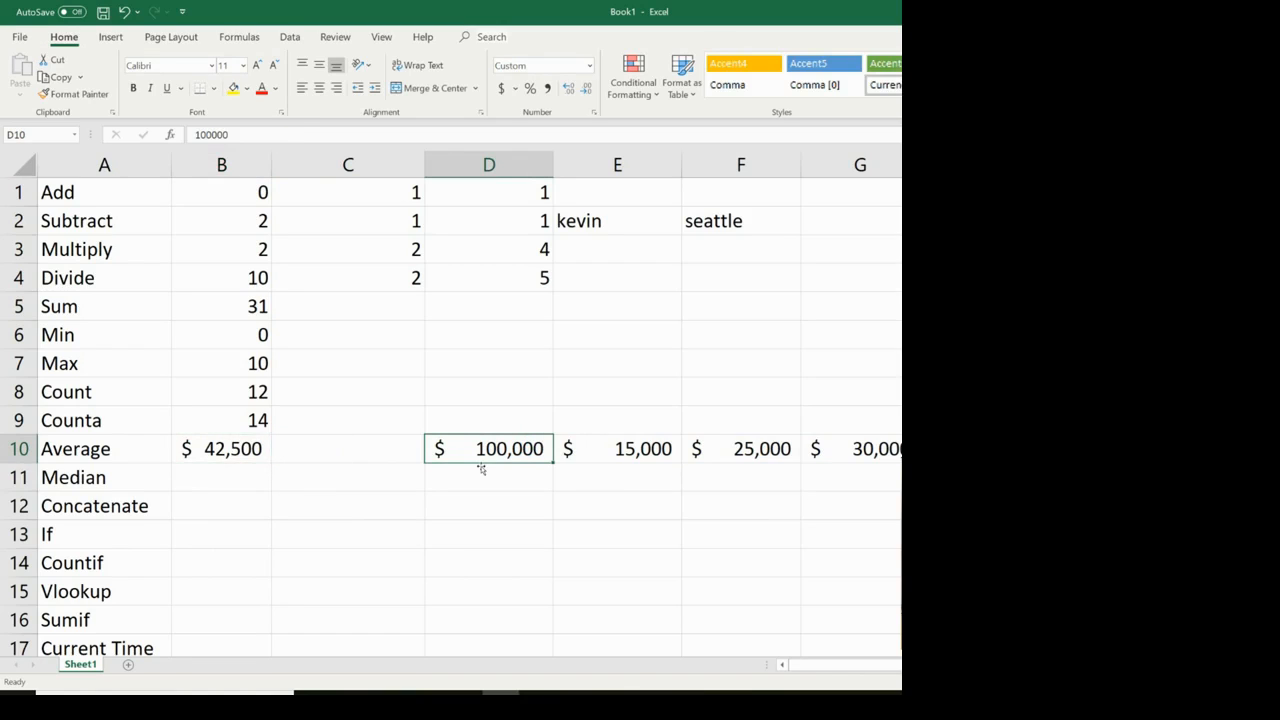
# Calculate the median of the same four amounts in cell B11 with the formula =MEDIAN(D10:G10).
pyautogui.click(259, 480)
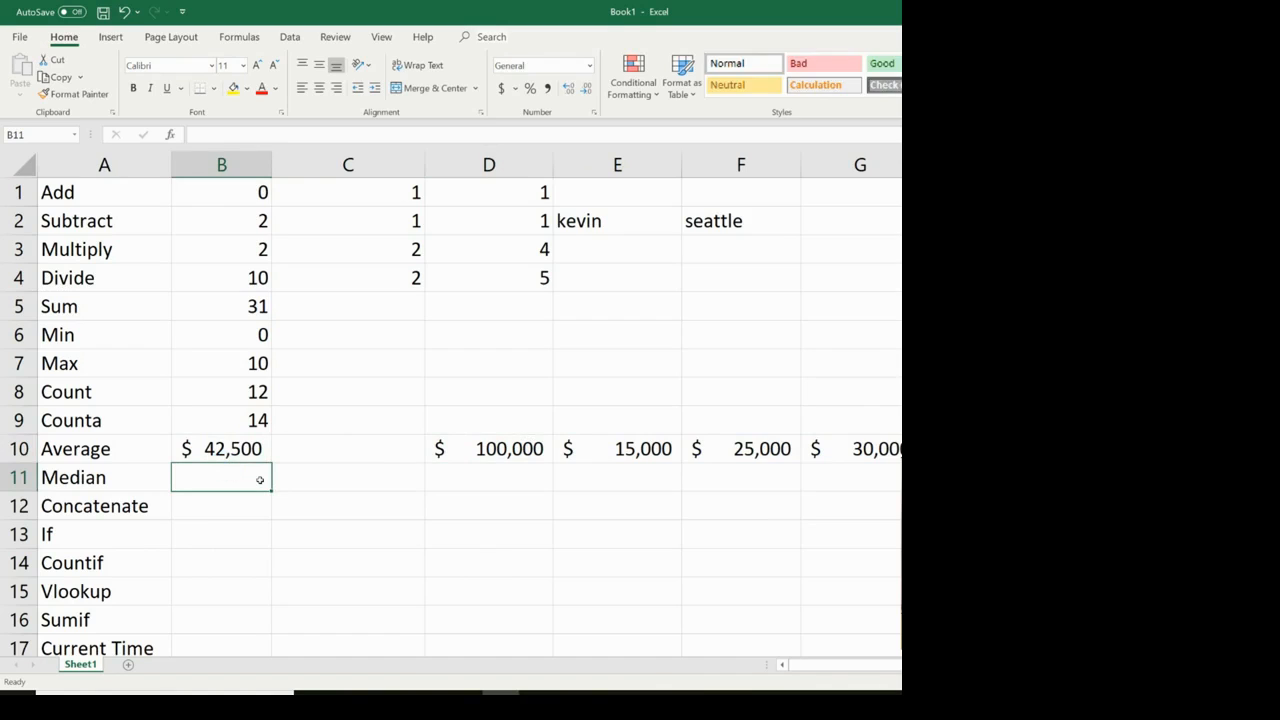
pyautogui.write('=median')
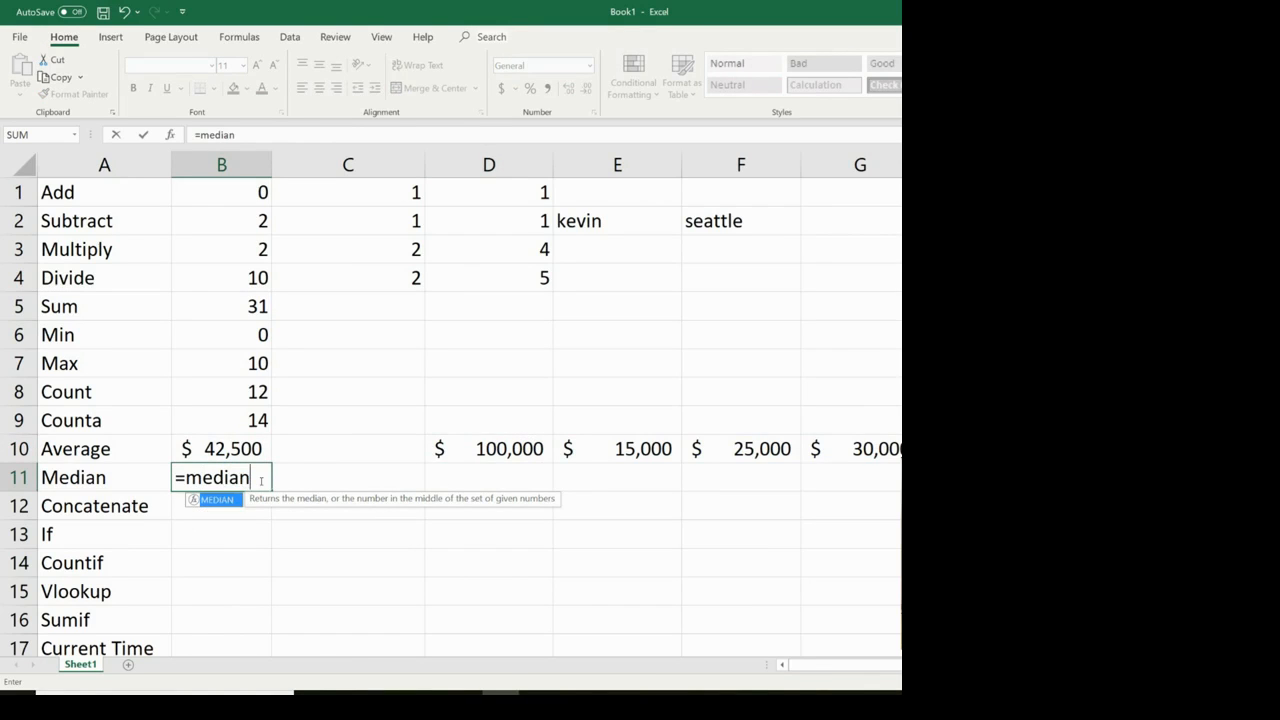
pyautogui.write('(')
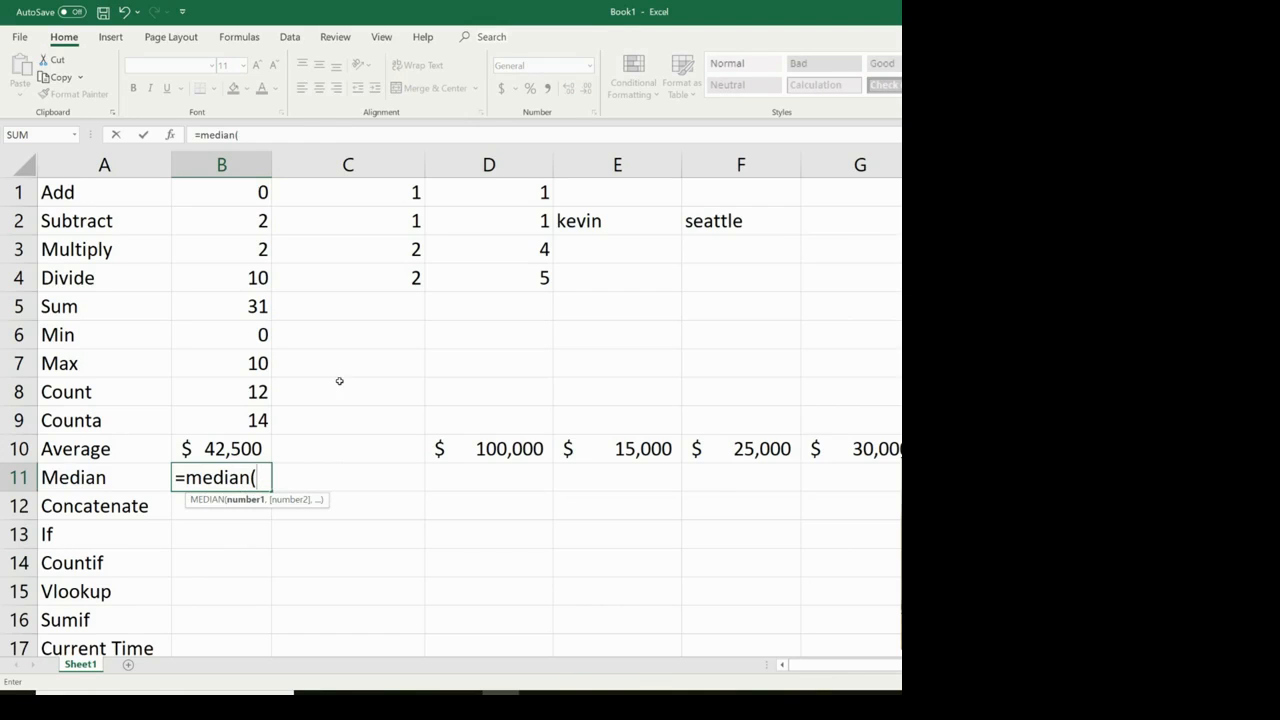
pyautogui.moveTo(478, 447); pyautogui.dragTo(893, 449)
pyautogui.write(')')
pyautogui.press('Return')
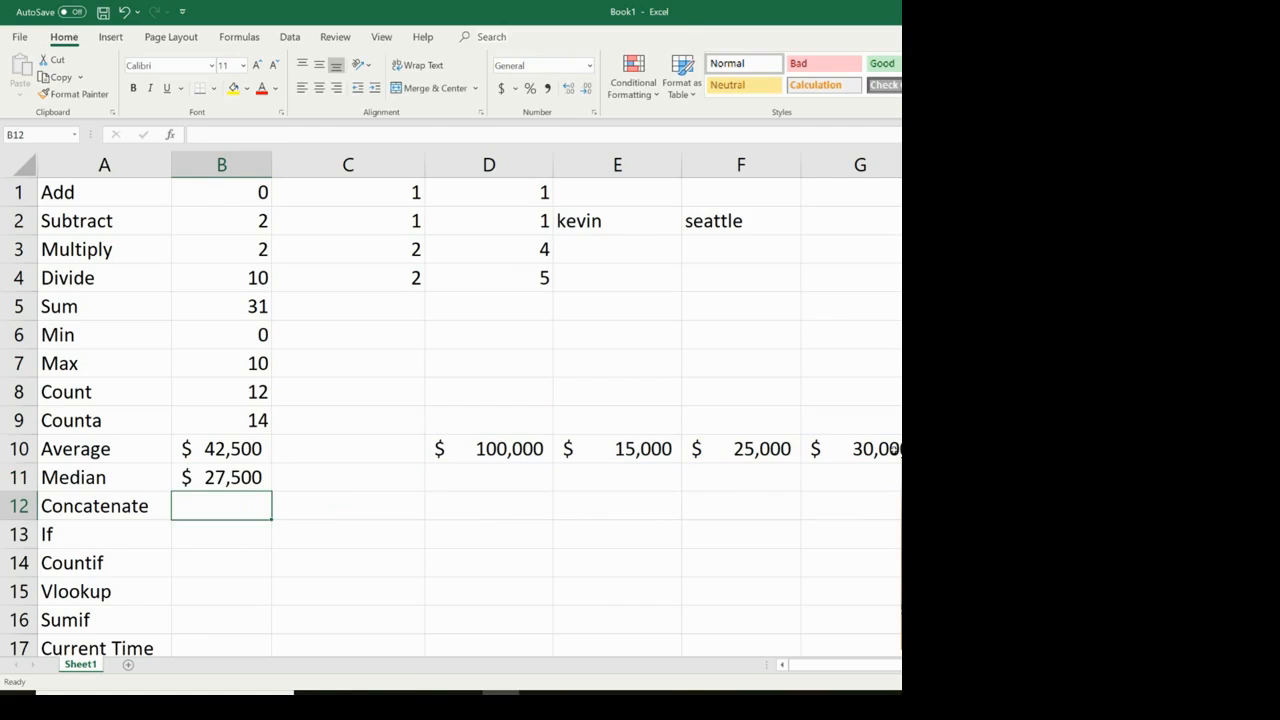
pyautogui.click(221, 477)
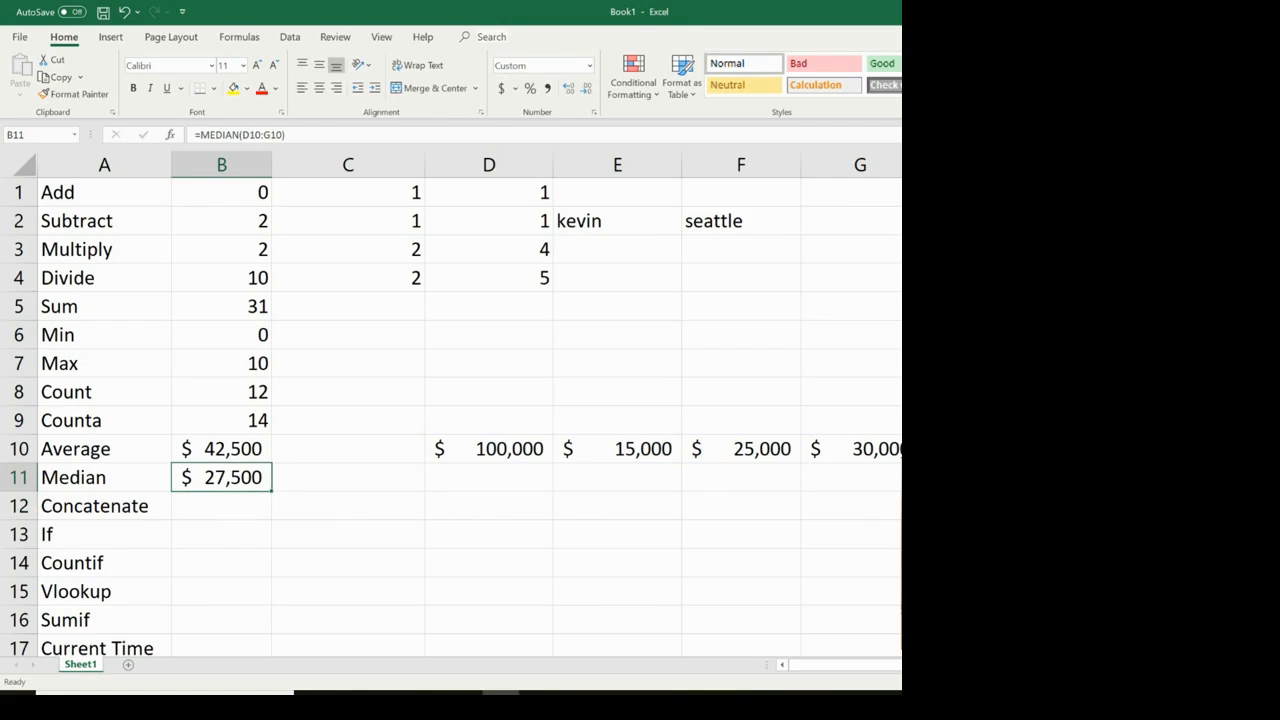
# Add a fifth amount in H10 and extend the MEDIAN formula in B11 to cover D10:H10.
pyautogui.click(968, 449)
pyautogui.write('3000')
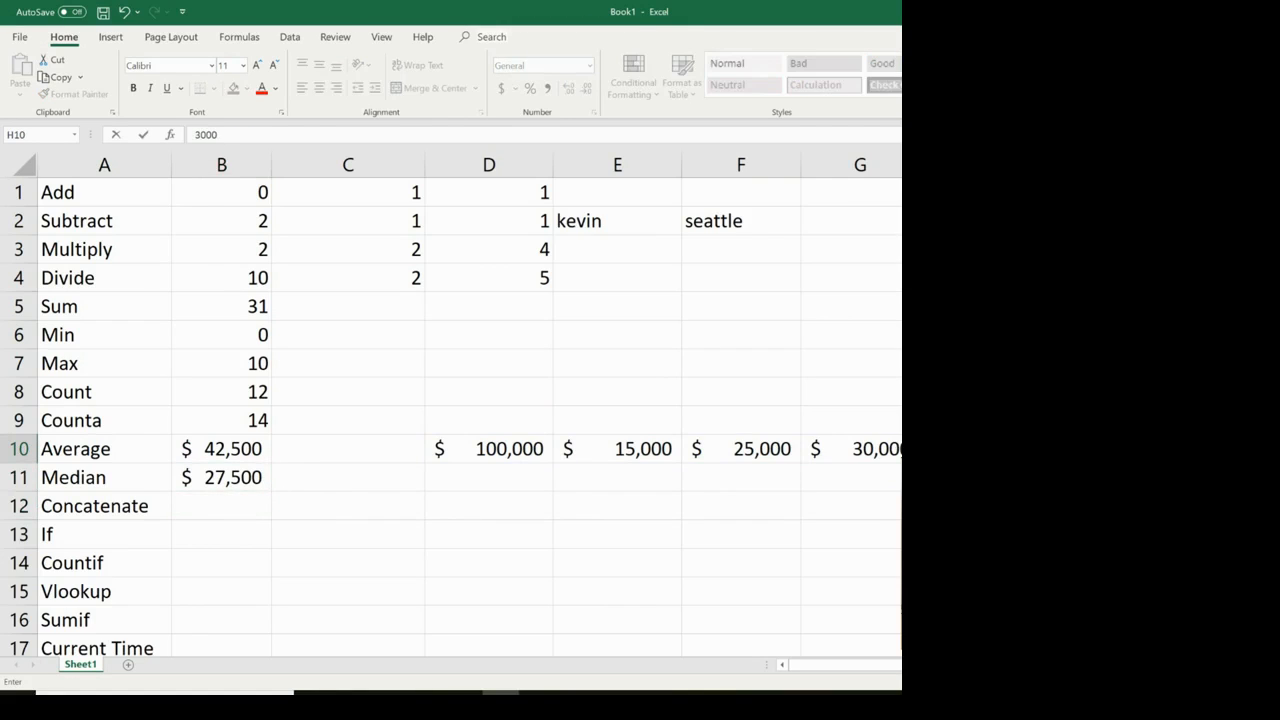
pyautogui.press('Return')
pyautogui.click(222, 480)
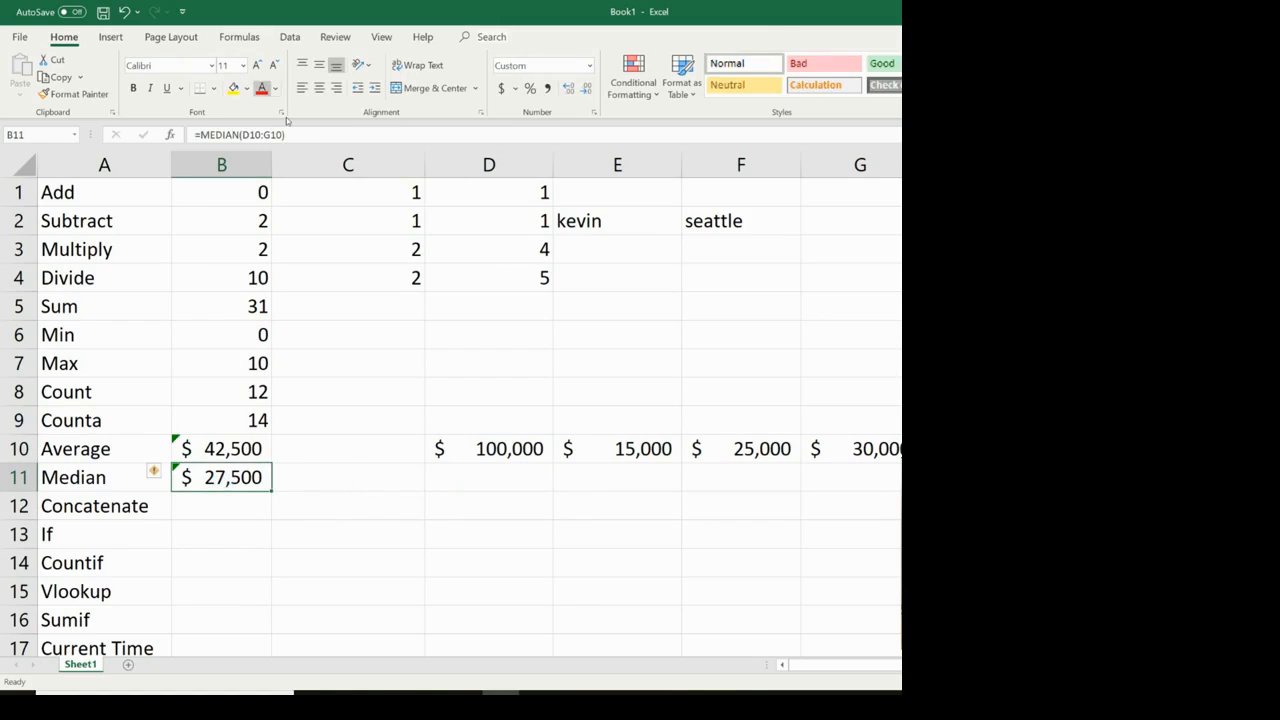
pyautogui.click(289, 134)
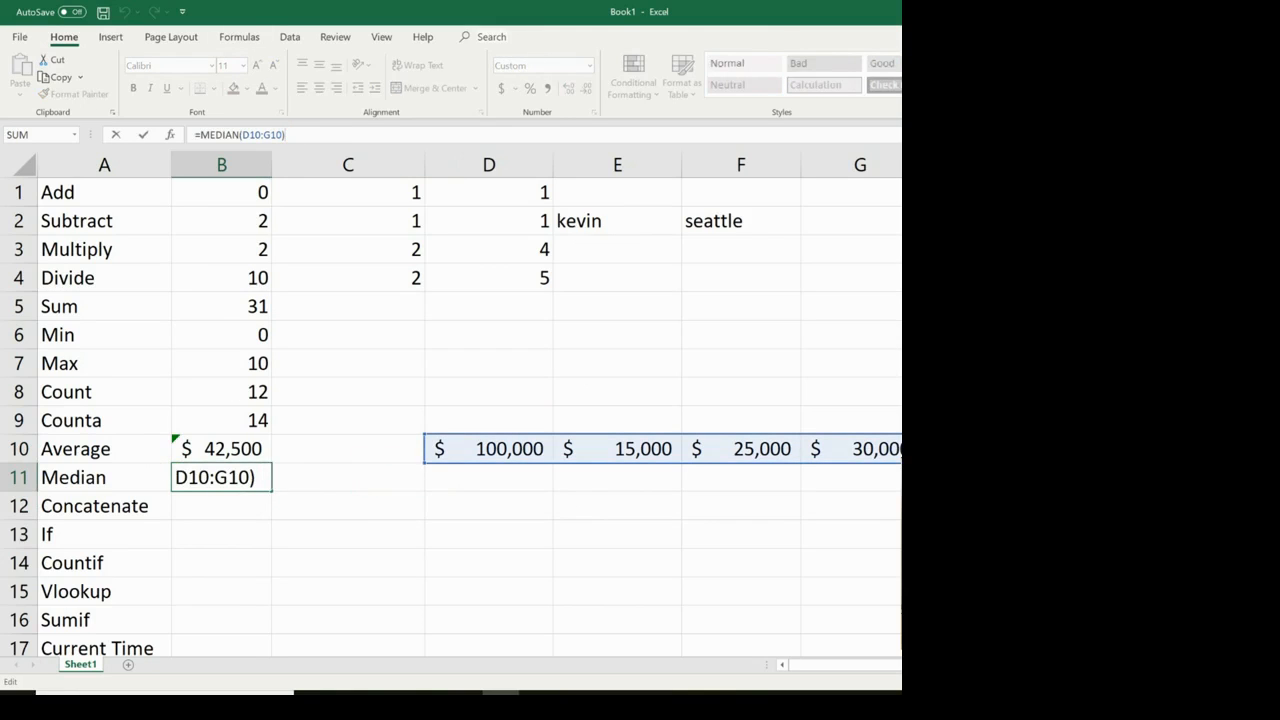
pyautogui.moveTo(920, 463); pyautogui.dragTo(985, 460)
pyautogui.press('Return')
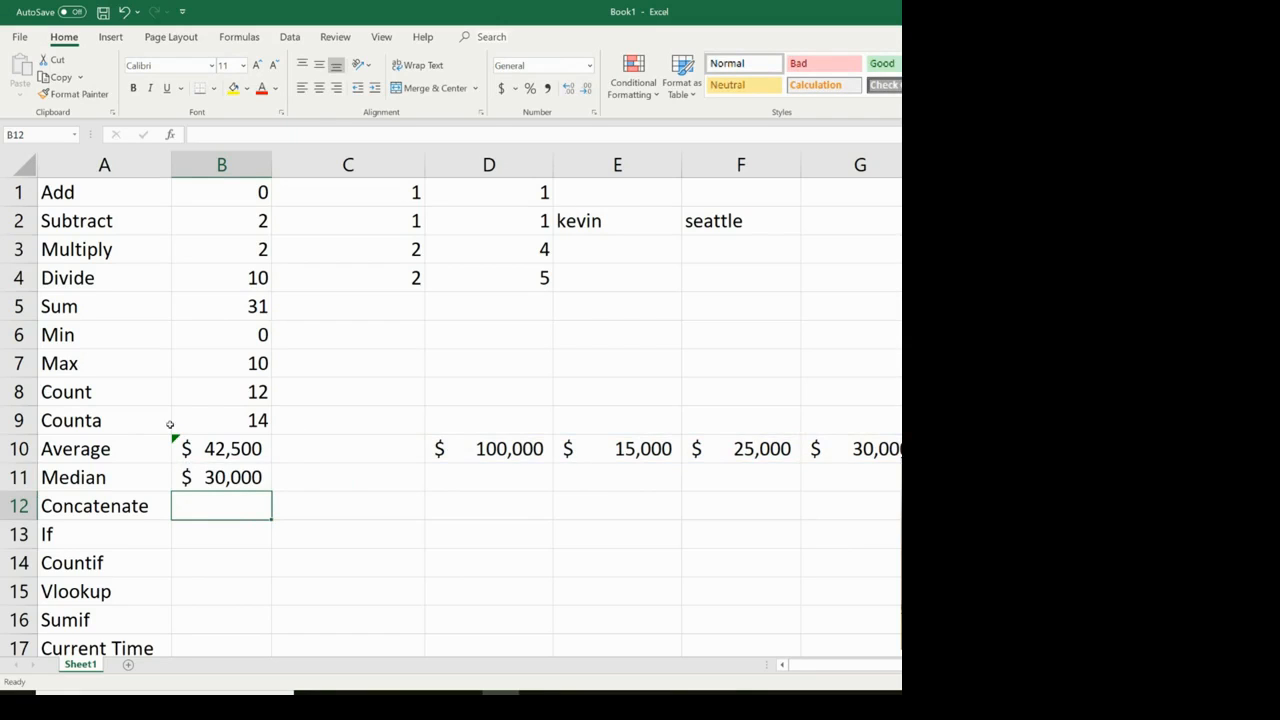
pyautogui.click(229, 451)
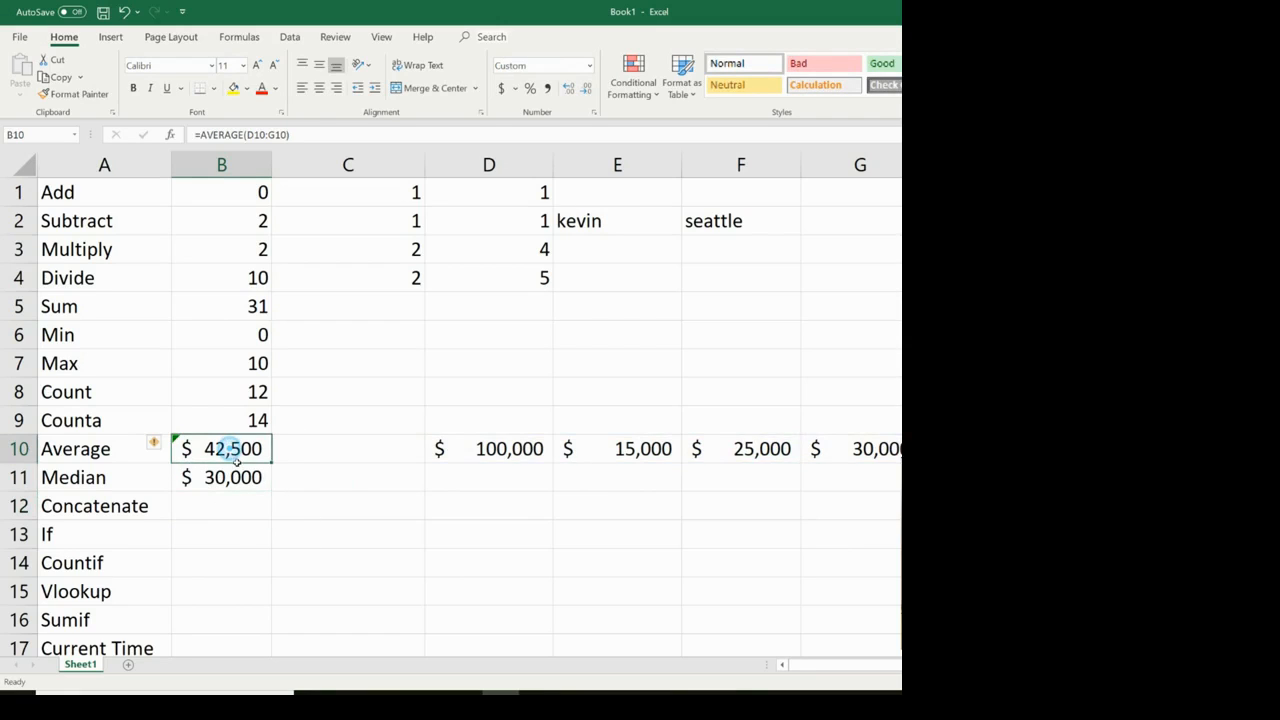
pyautogui.click(240, 477)
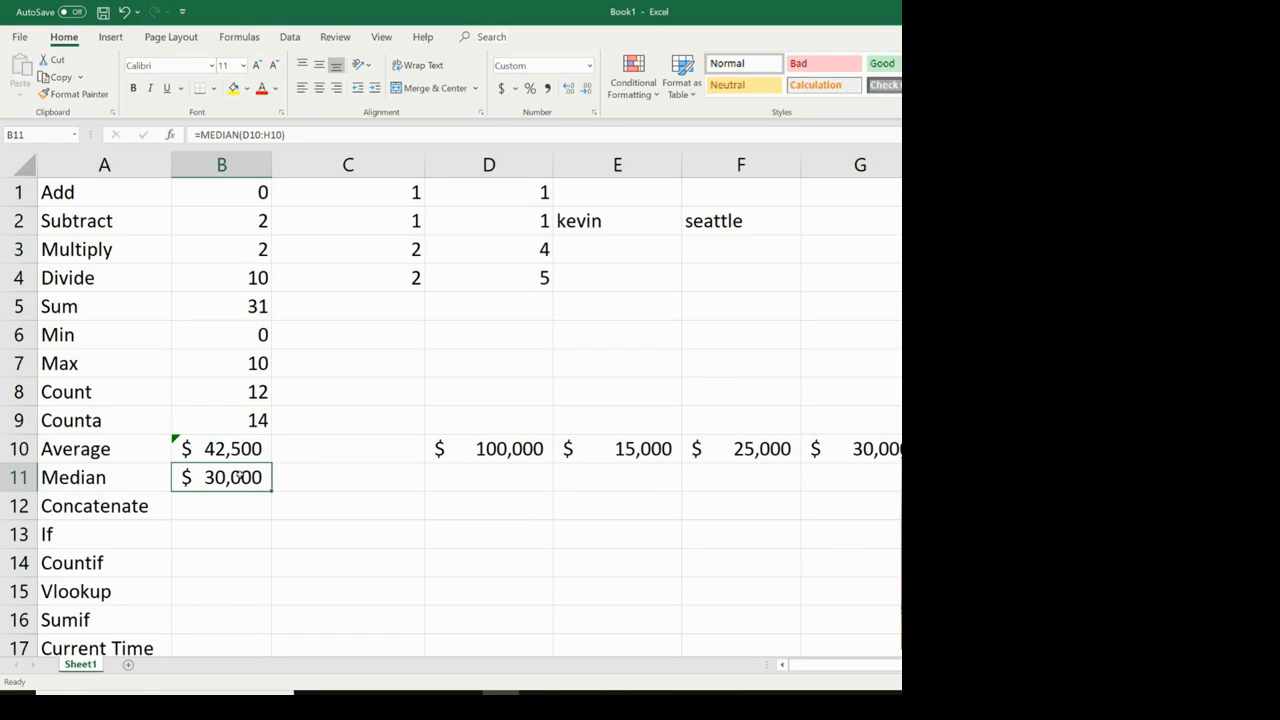
# Enter a lowercase first name in D12 and the last name in E12 as text for the Concatenate example.
pyautogui.click(231, 511)
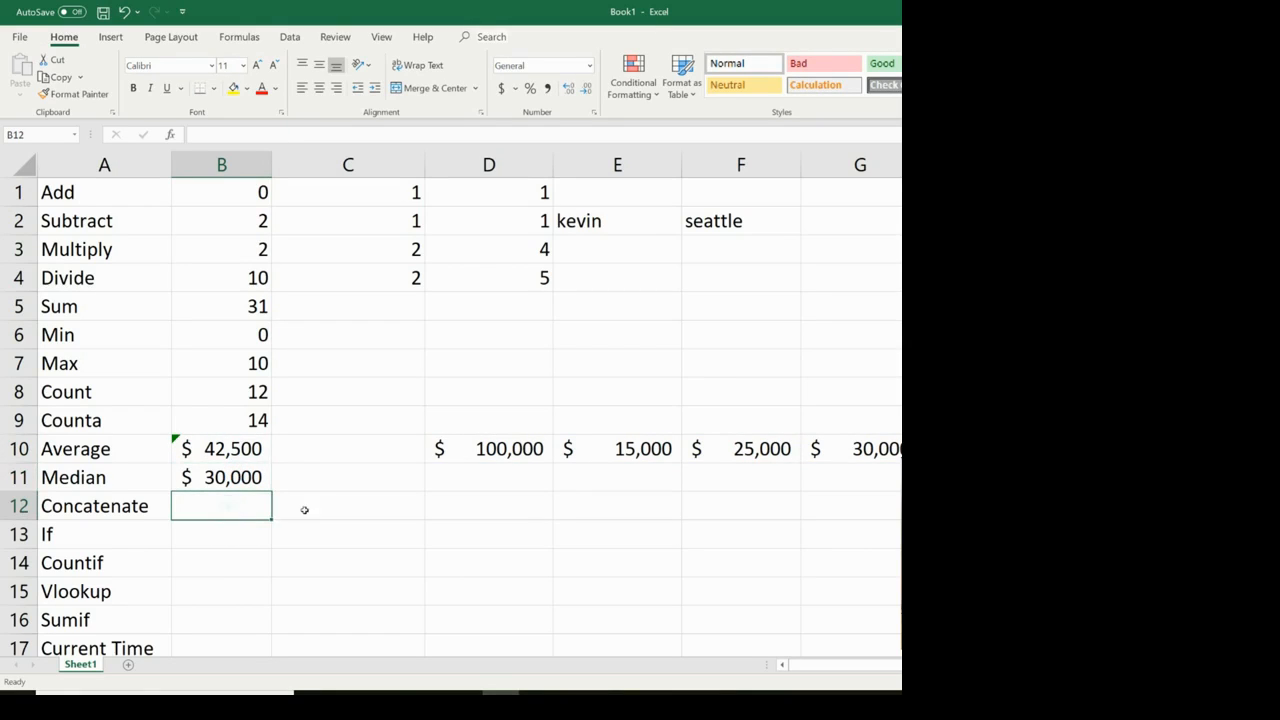
pyautogui.click(436, 504)
pyautogui.write('kevin')
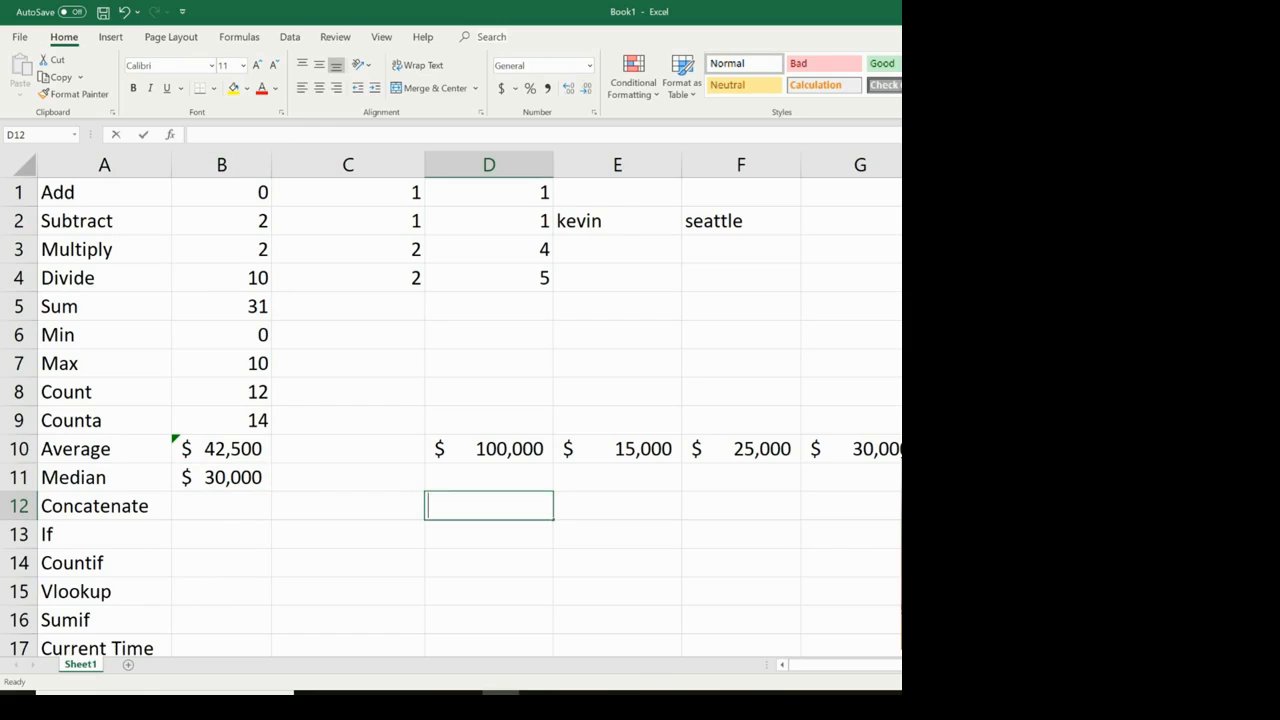
pyautogui.press('Tab')
pyautogui.write('stratvert')
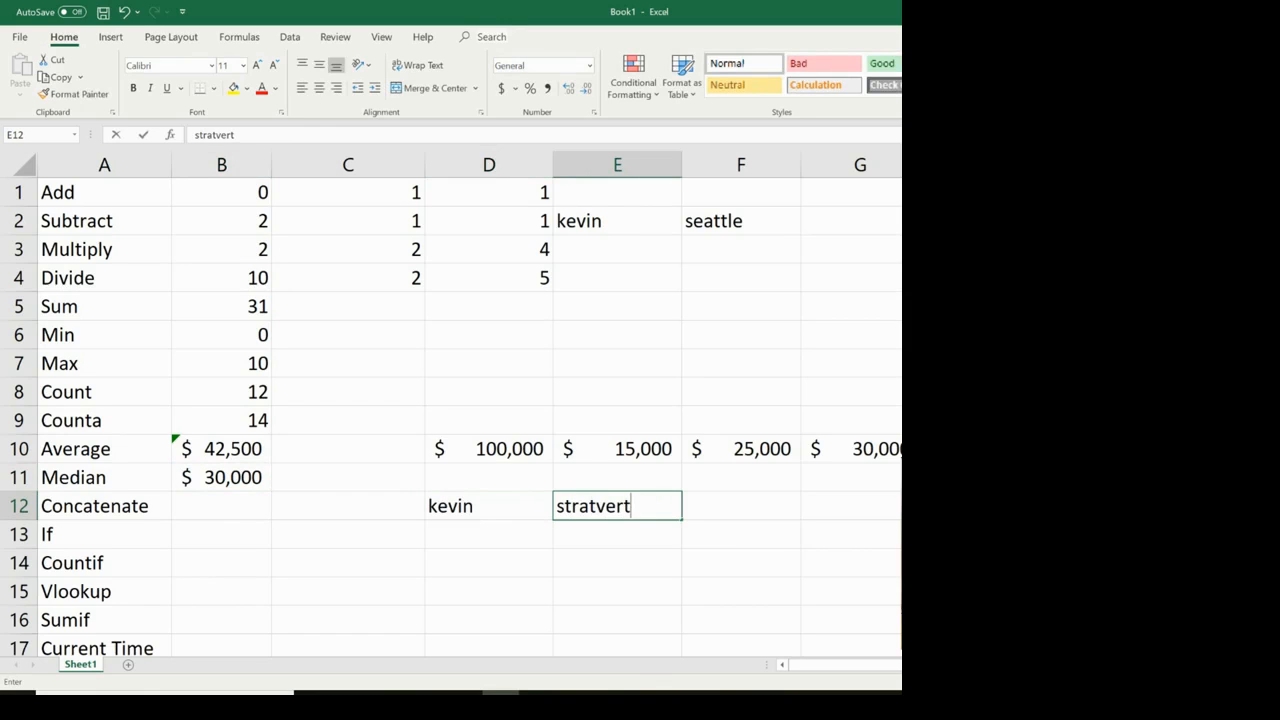
# Join the first and last name in cell B12 with the formula =CONCAT(D12,E12).
pyautogui.press('Left')
pyautogui.press('Left')
pyautogui.press('Left')
pyautogui.write('=')
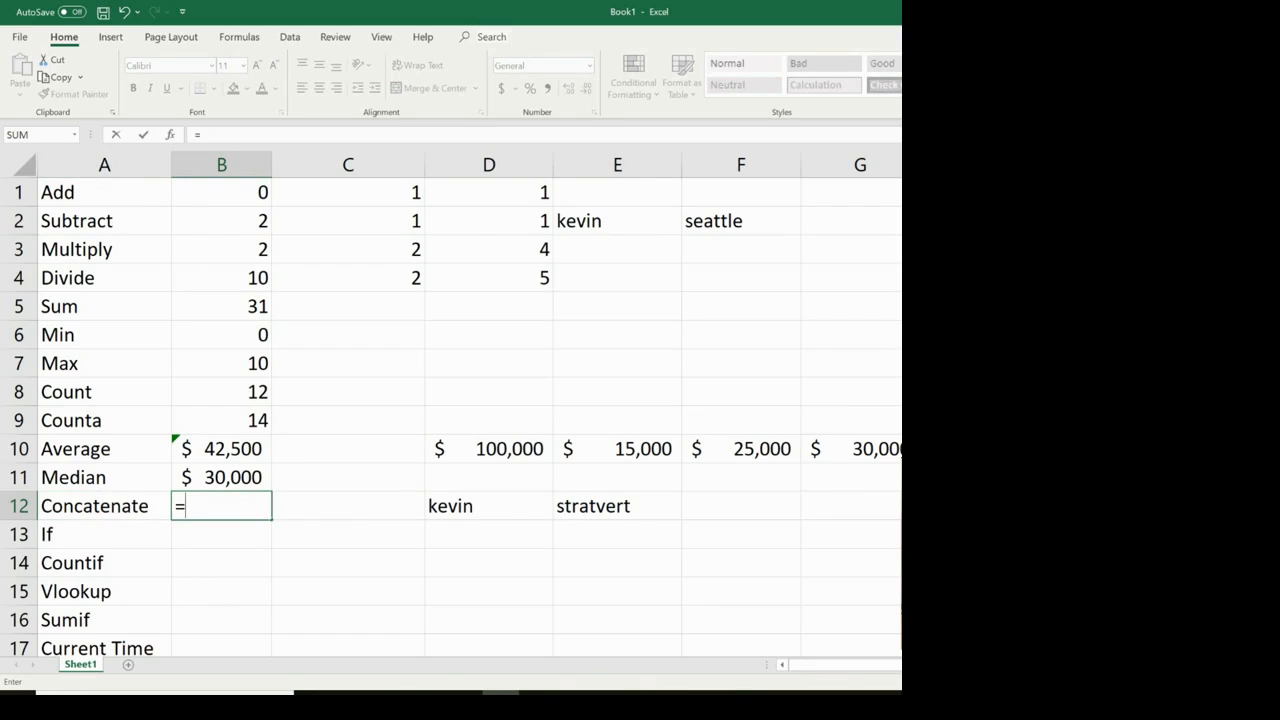
pyautogui.write('con')
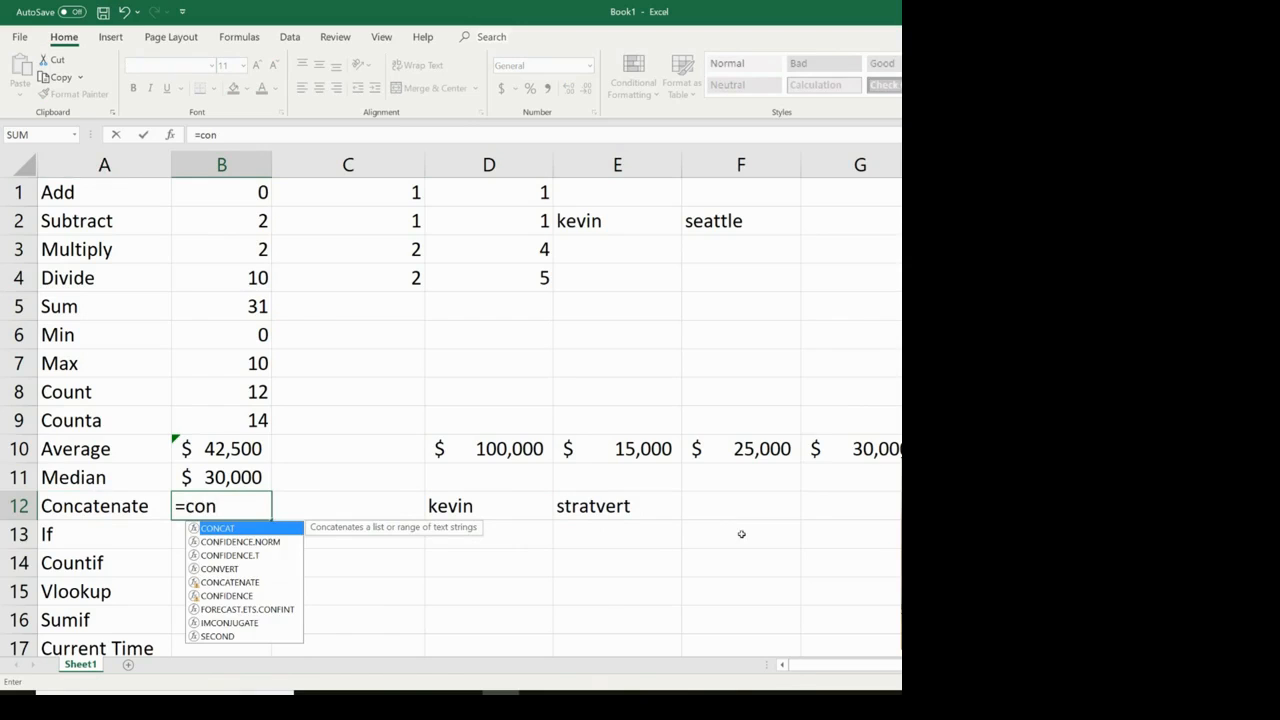
pyautogui.press('Tab')
pyautogui.click(450, 507)
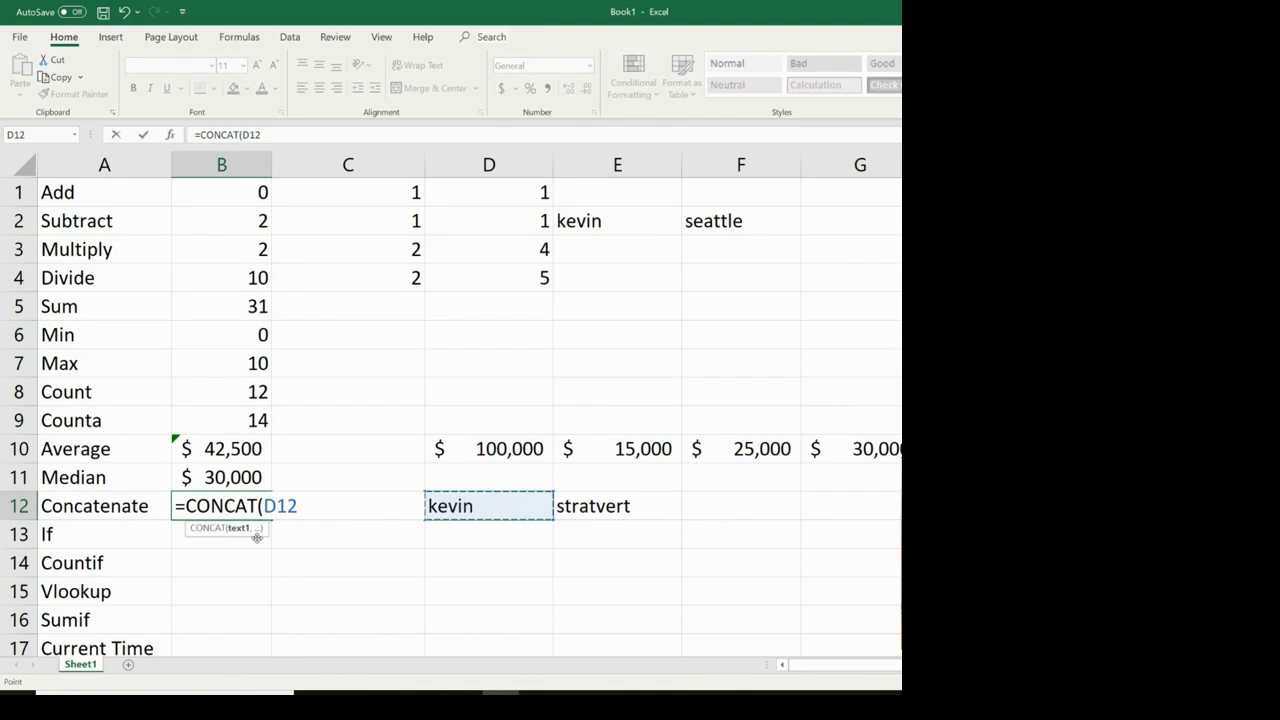
pyautogui.write(',')
pyautogui.click(583, 512)
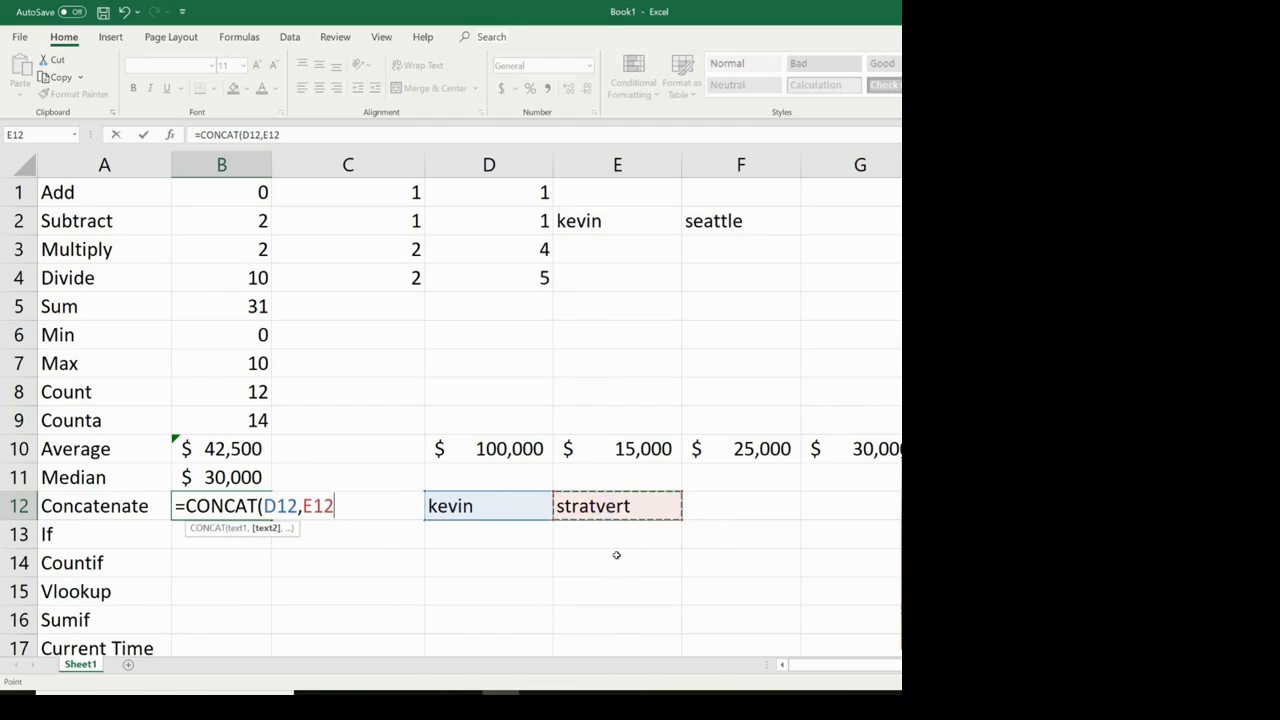
pyautogui.write(')')
pyautogui.press('Return')
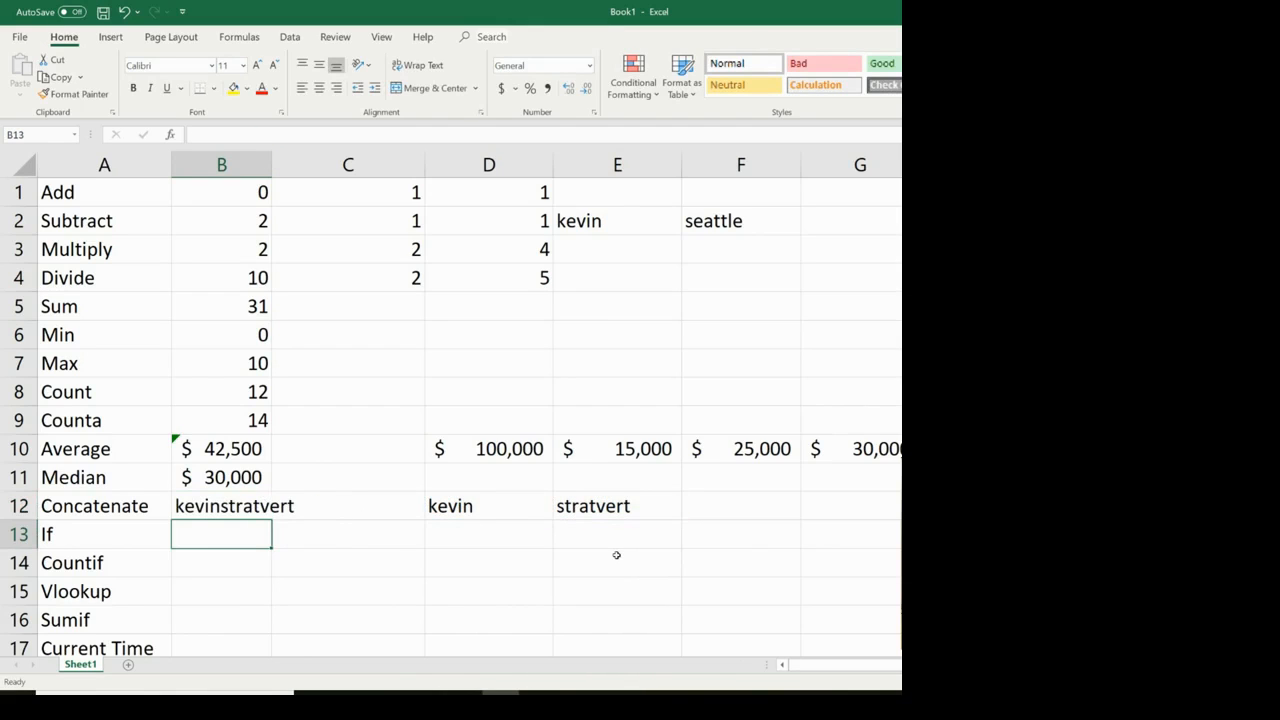
pyautogui.press('Up')
# Move the last name from E12 to F12 and enter a single space in E12 as the separator.
pyautogui.click(574, 506)
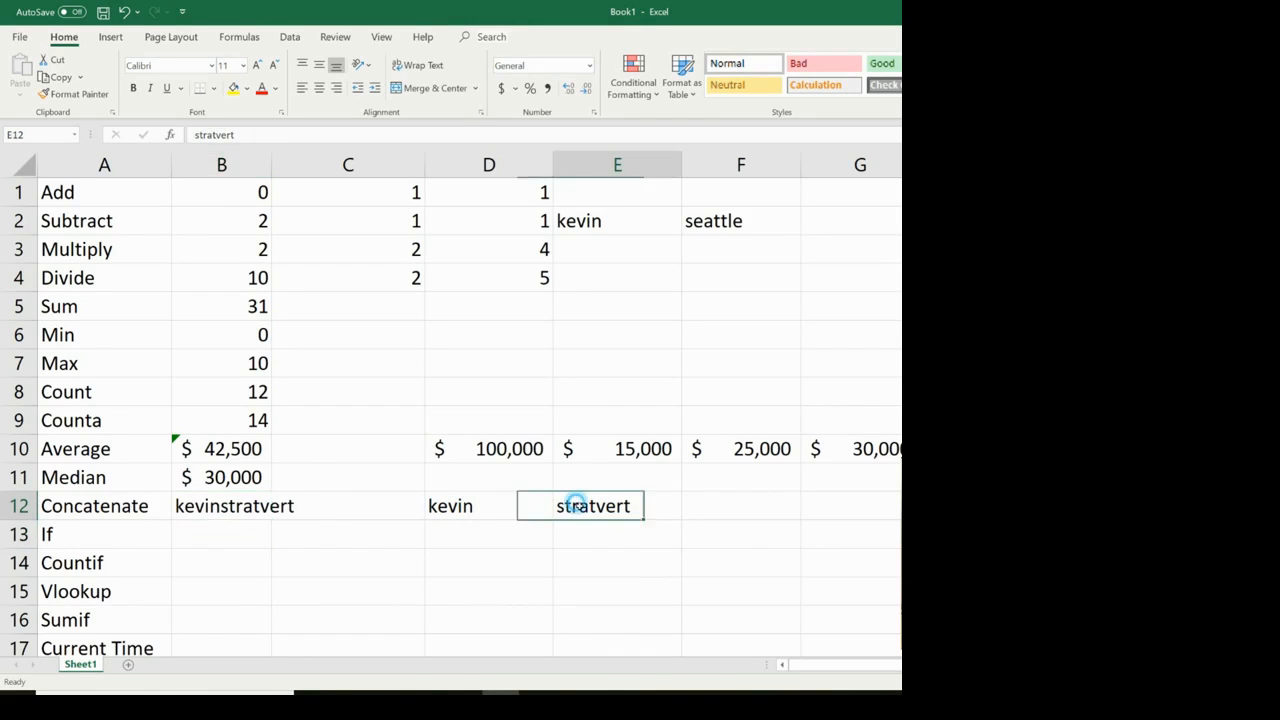
pyautogui.moveTo(684, 515); pyautogui.dragTo(745, 508)
pyautogui.click(629, 503)
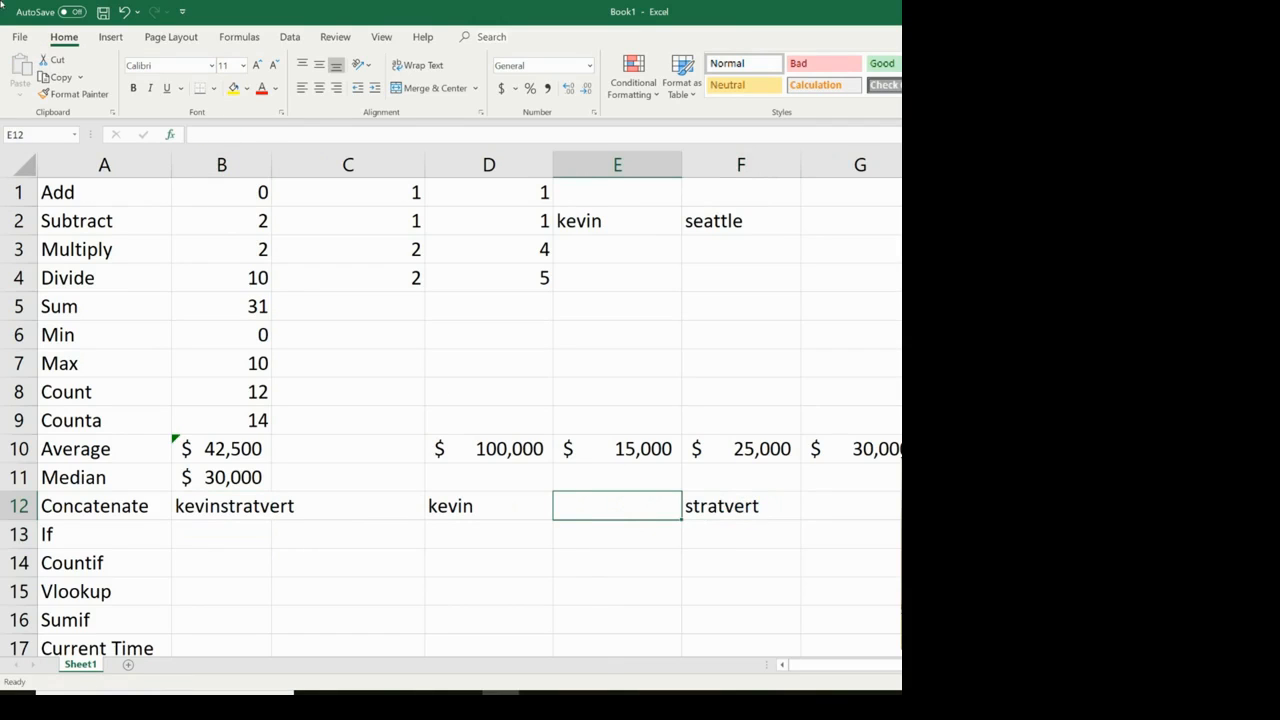
pyautogui.press('Down')
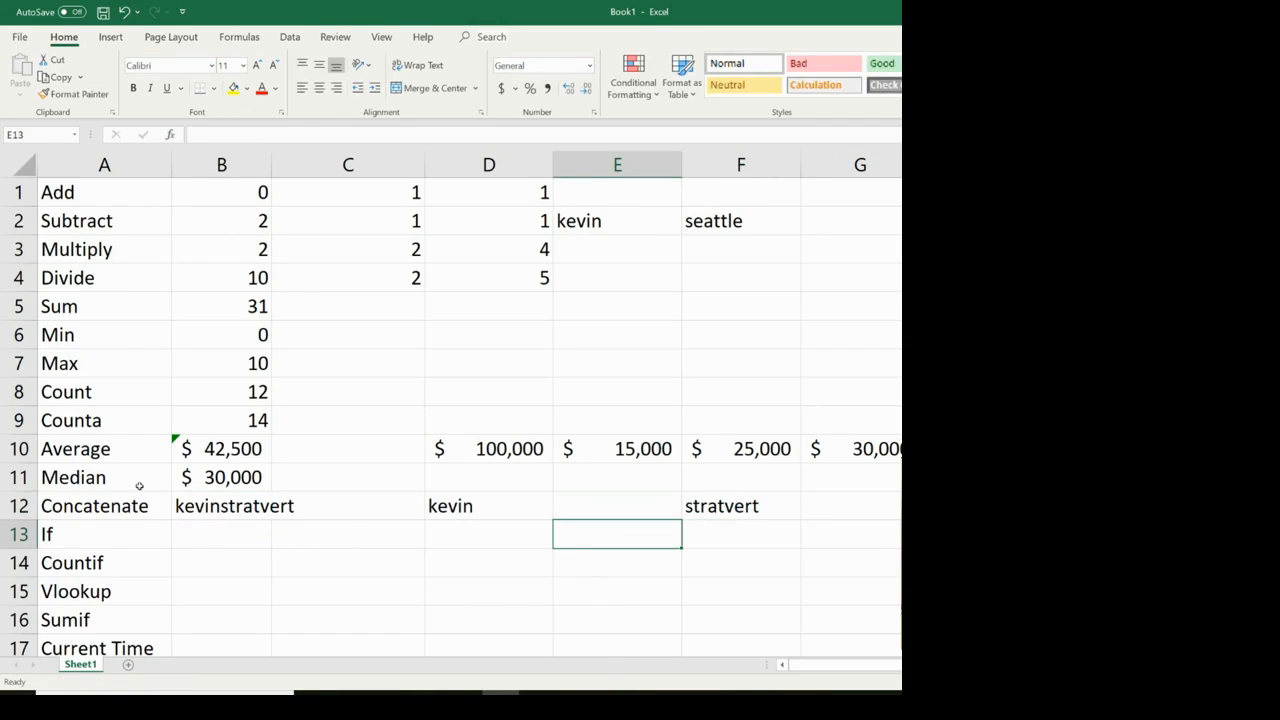
# Insert E12 as the middle argument of the formula in B12, making it =CONCAT(D12,E12,F12).
pyautogui.click(190, 506)
pyautogui.press('F2')
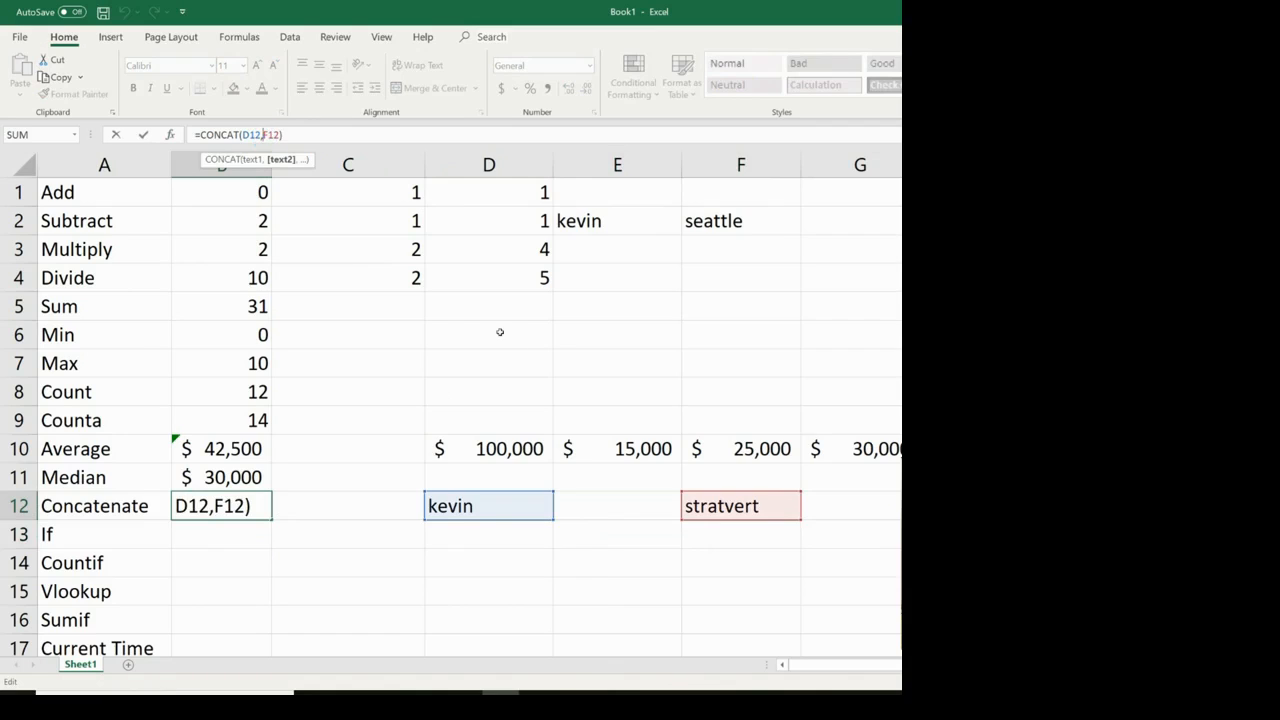
pyautogui.write(',')
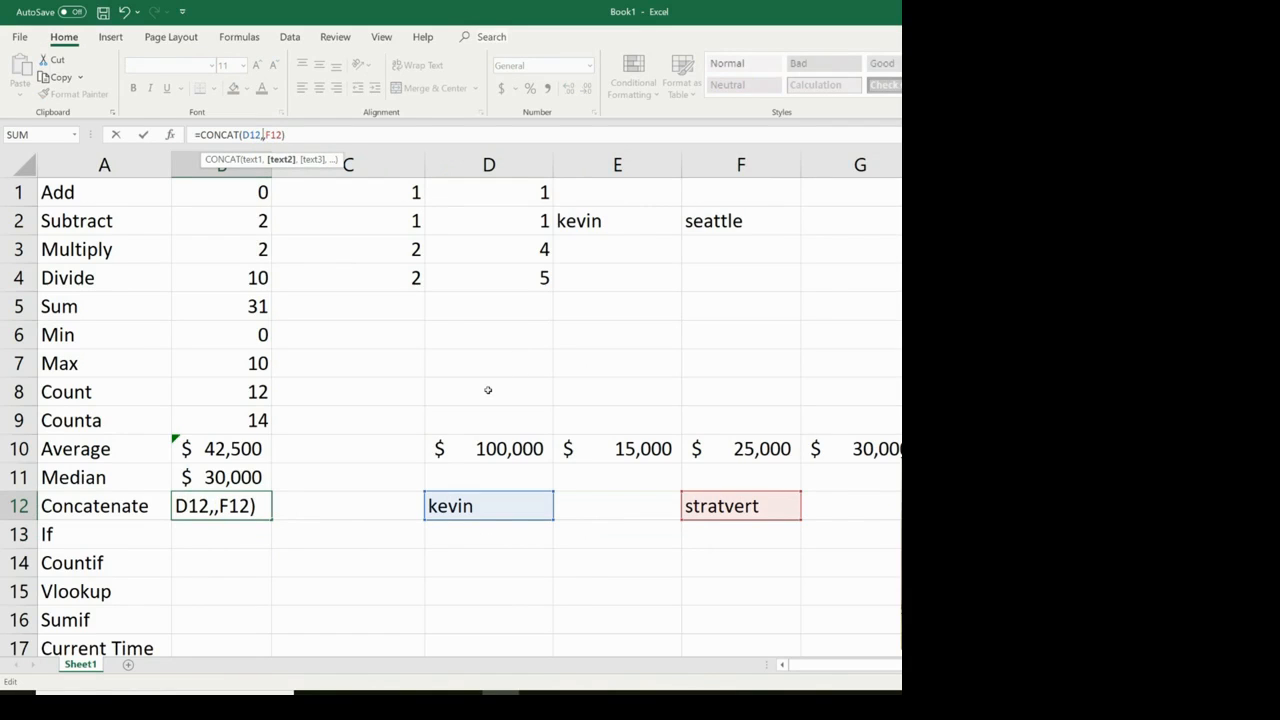
pyautogui.click(597, 509)
pyautogui.press('Return')
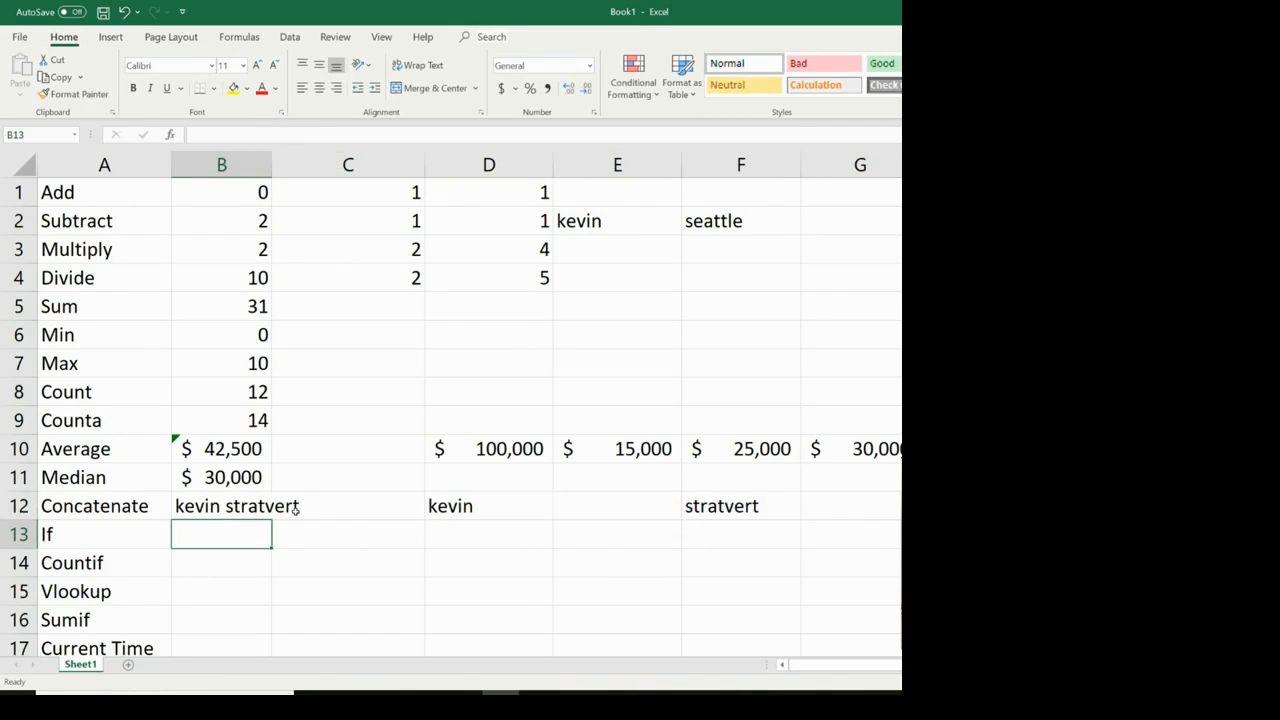
pyautogui.click(248, 507)
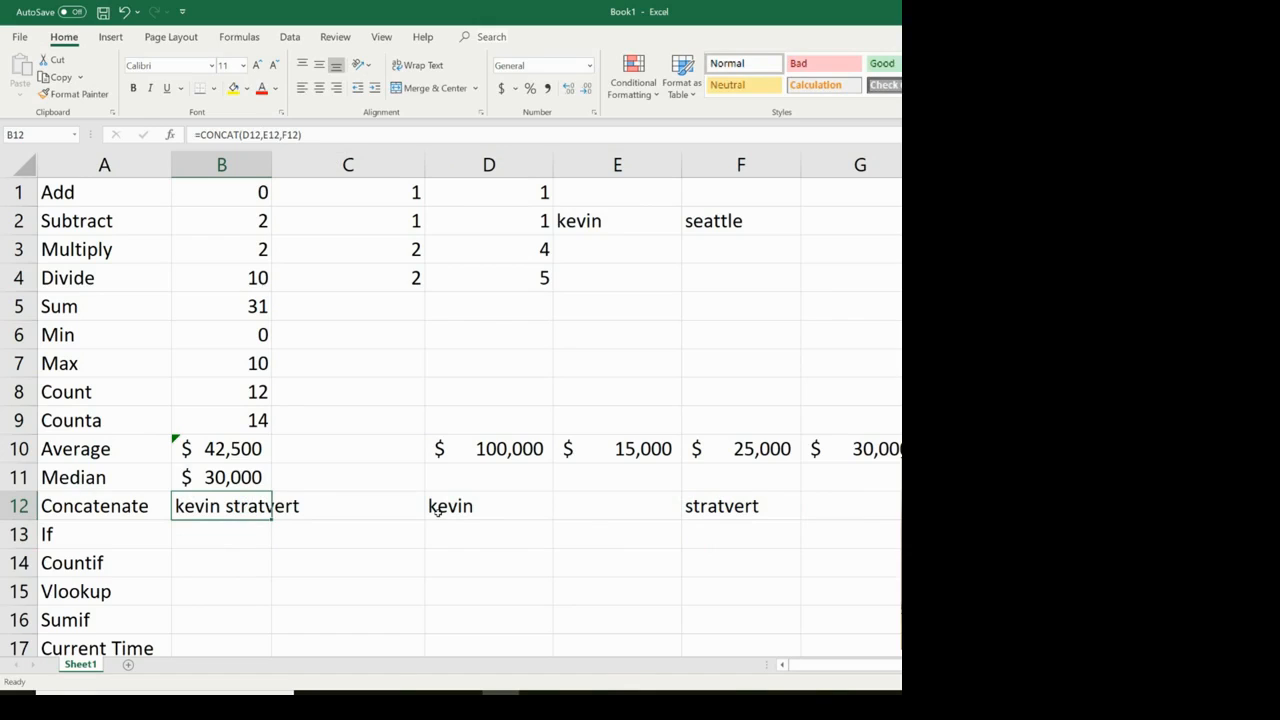
# Enter the text "Smile" in cell D13 as sample data for the If row.
pyautogui.click(219, 535)
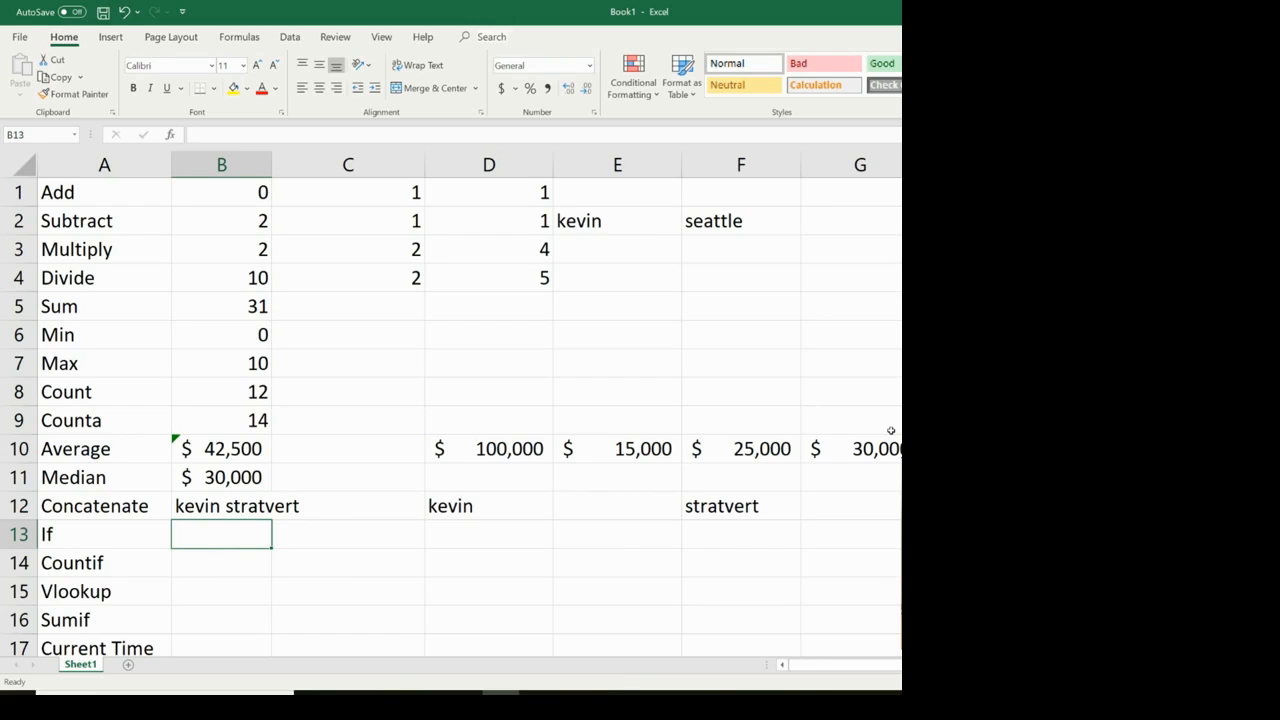
pyautogui.press('Right')
pyautogui.press('Right')
pyautogui.write('Smile')
# Build an If formula in cell B13: =IF(D13="smile","Yay","boo").
pyautogui.press('Left')
pyautogui.press('Left')
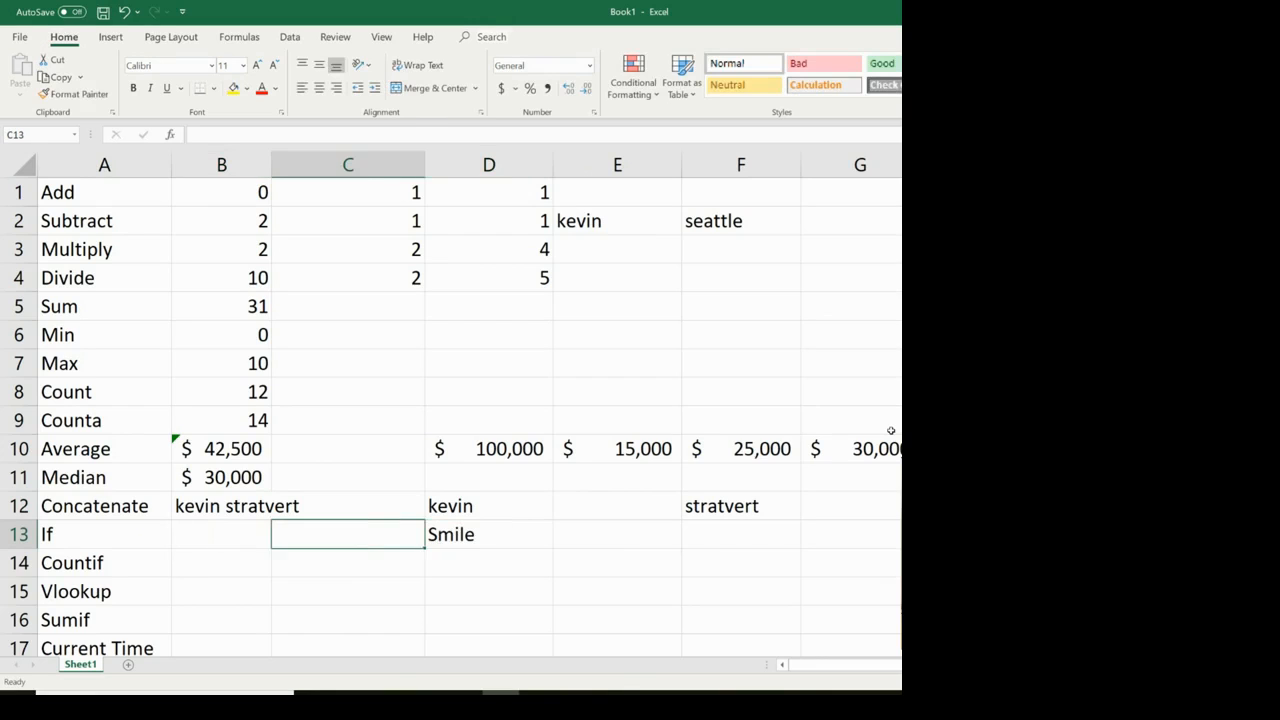
pyautogui.write('=if')
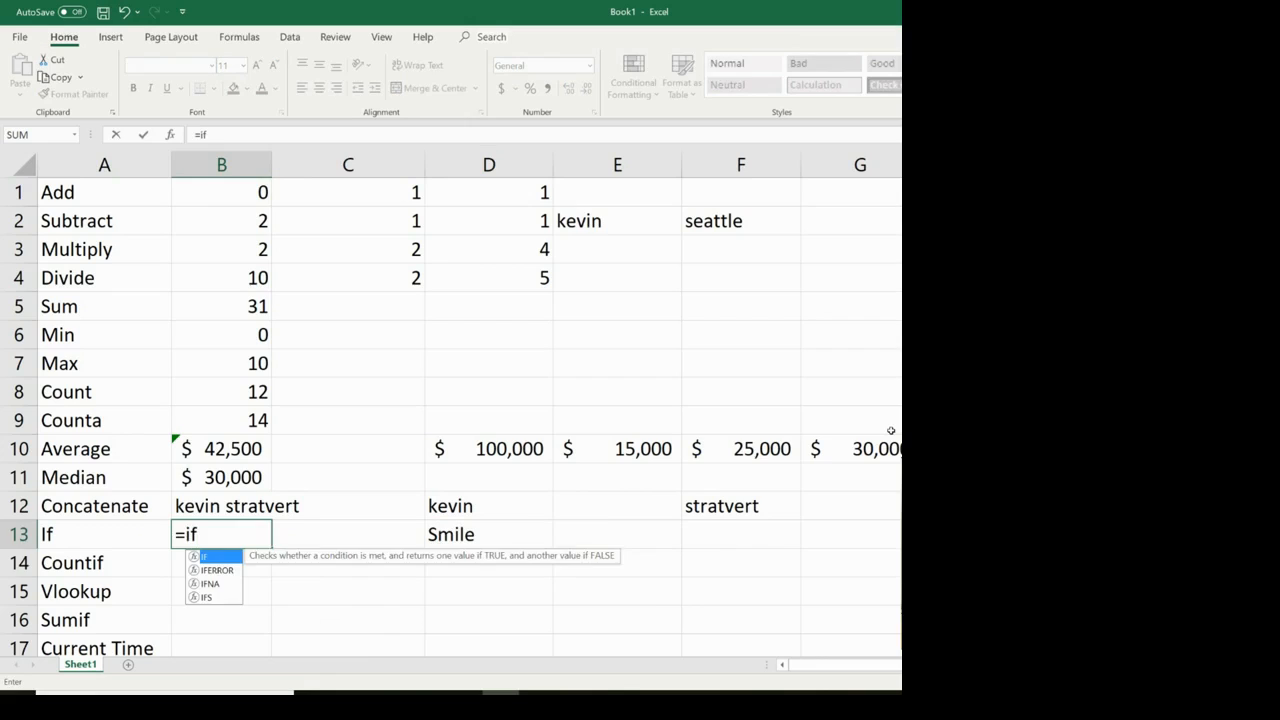
pyautogui.press('Return')
pyautogui.press('Up')
pyautogui.write('=if(')
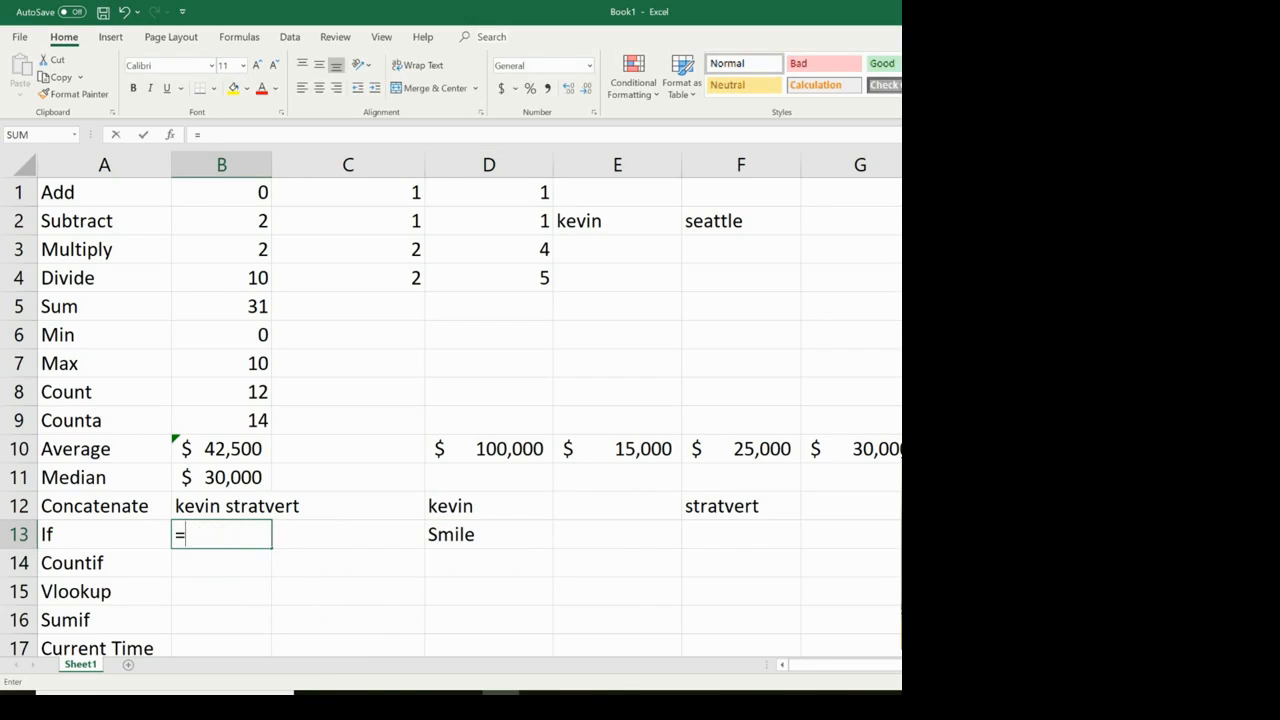
pyautogui.click(489, 541)
pyautogui.write('="smile')
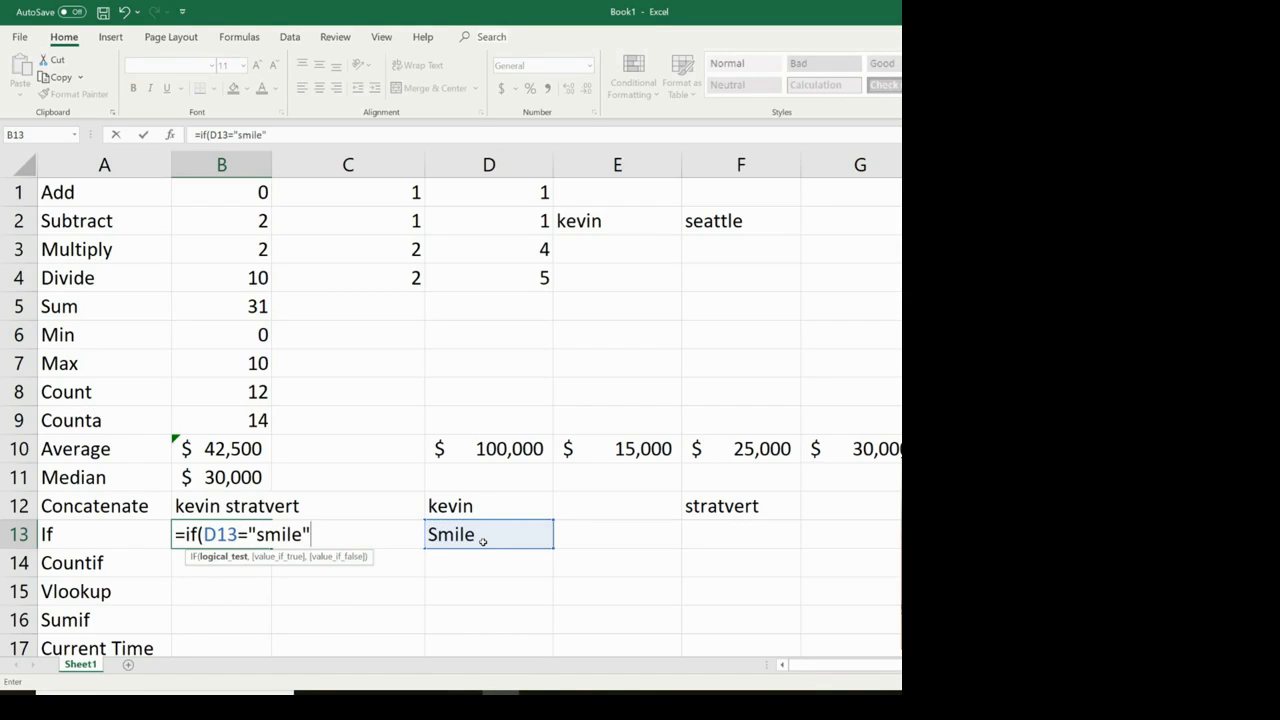
pyautogui.write('","Yay",')
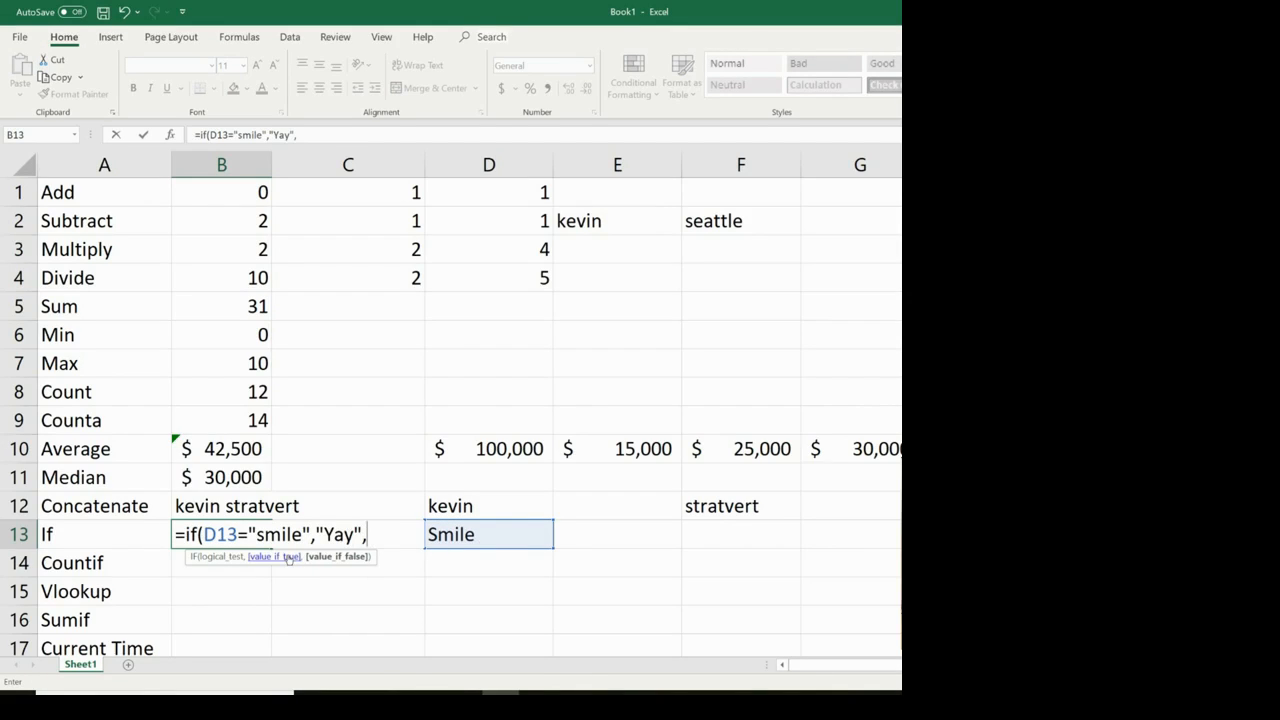
pyautogui.write('"boo")')
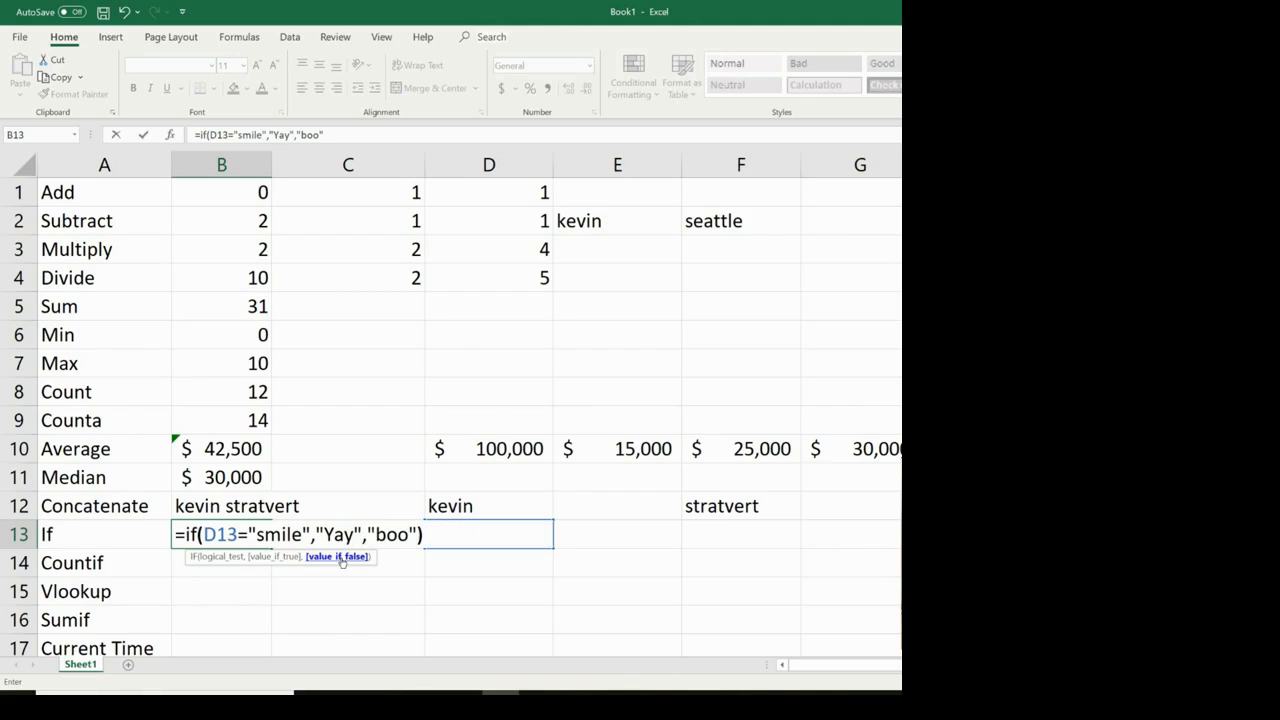
pyautogui.press('Return')
pyautogui.press('Up')
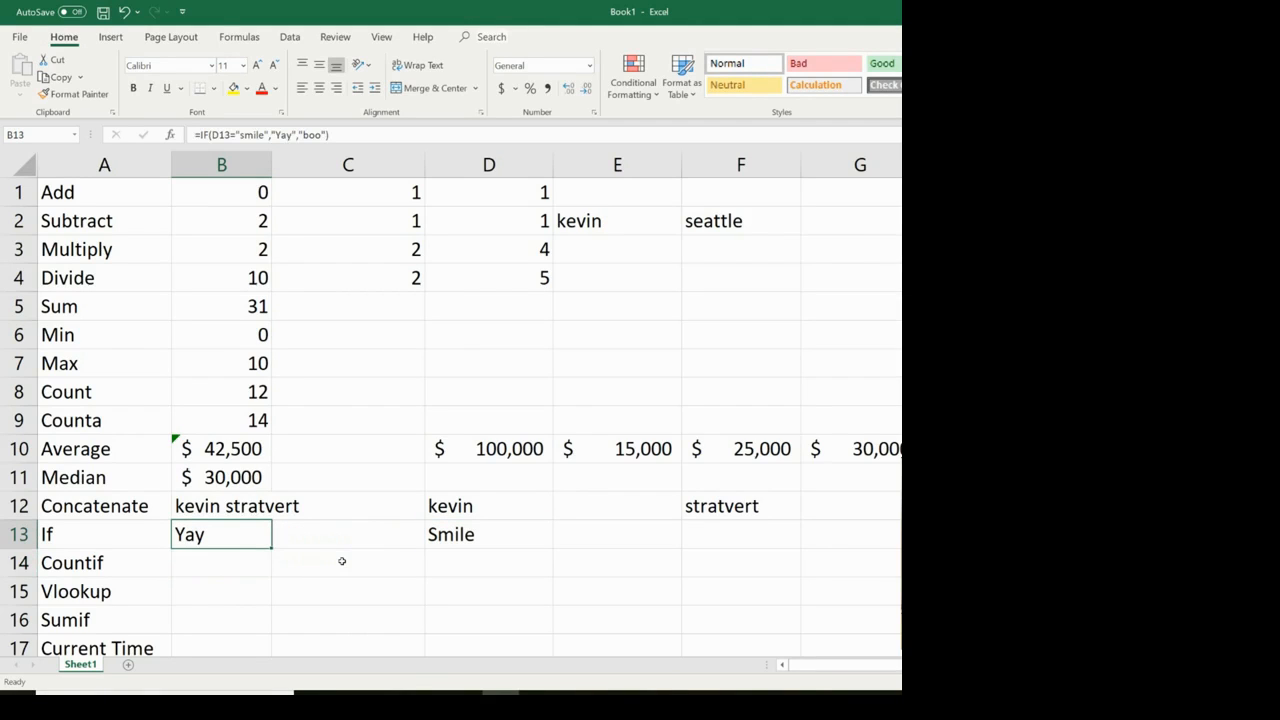
# Replace the text in cell D13 with "Frown" to test the false case of the If formula.
pyautogui.click(444, 540)
pyautogui.write('Frown')
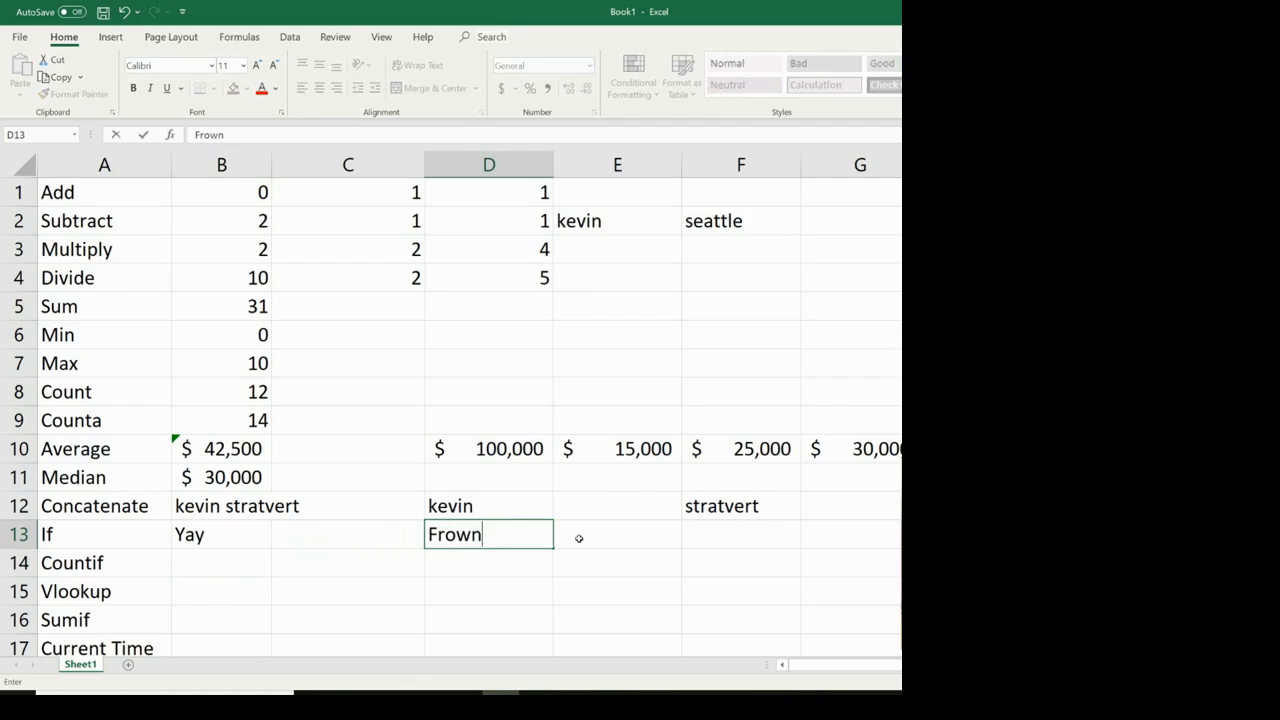
pyautogui.press('Return')
pyautogui.press('Up')
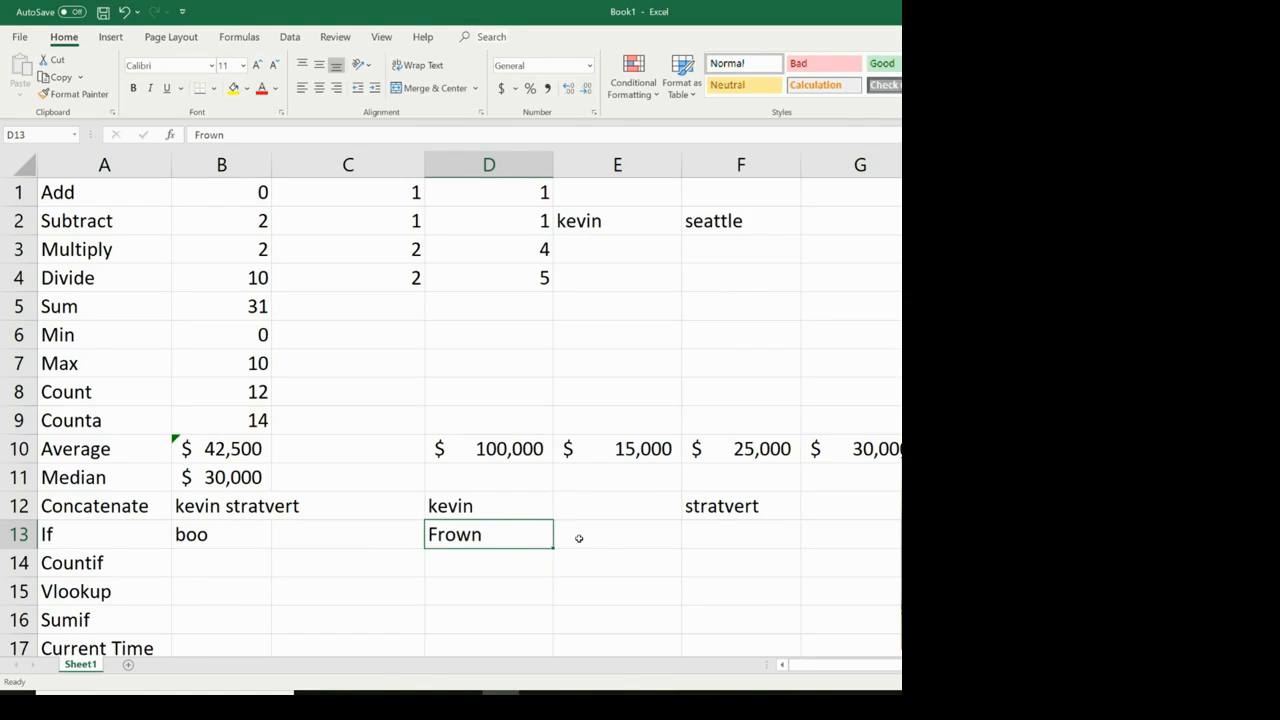
# Count the cells equal to 10 in the range B1:D4 by entering =COUNTIF(B1:D4,10) in cell B14.
pyautogui.click(228, 569)
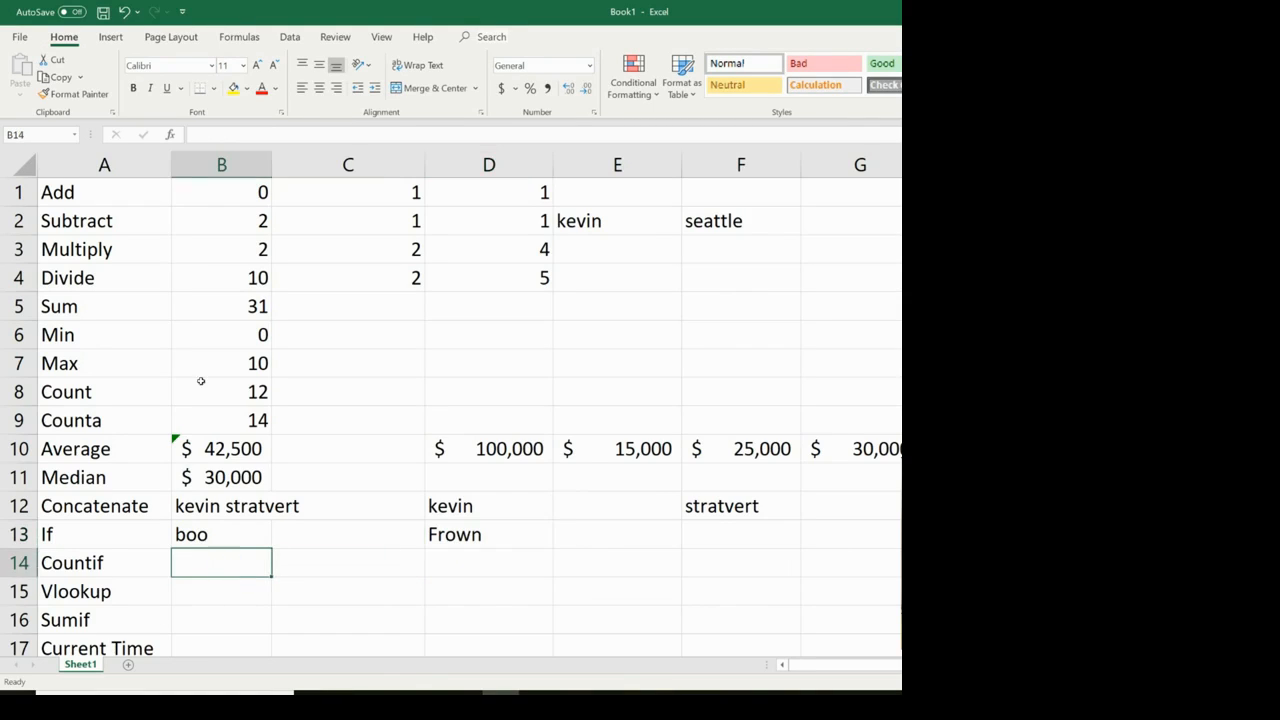
pyautogui.scroll(-2, 334, 569)
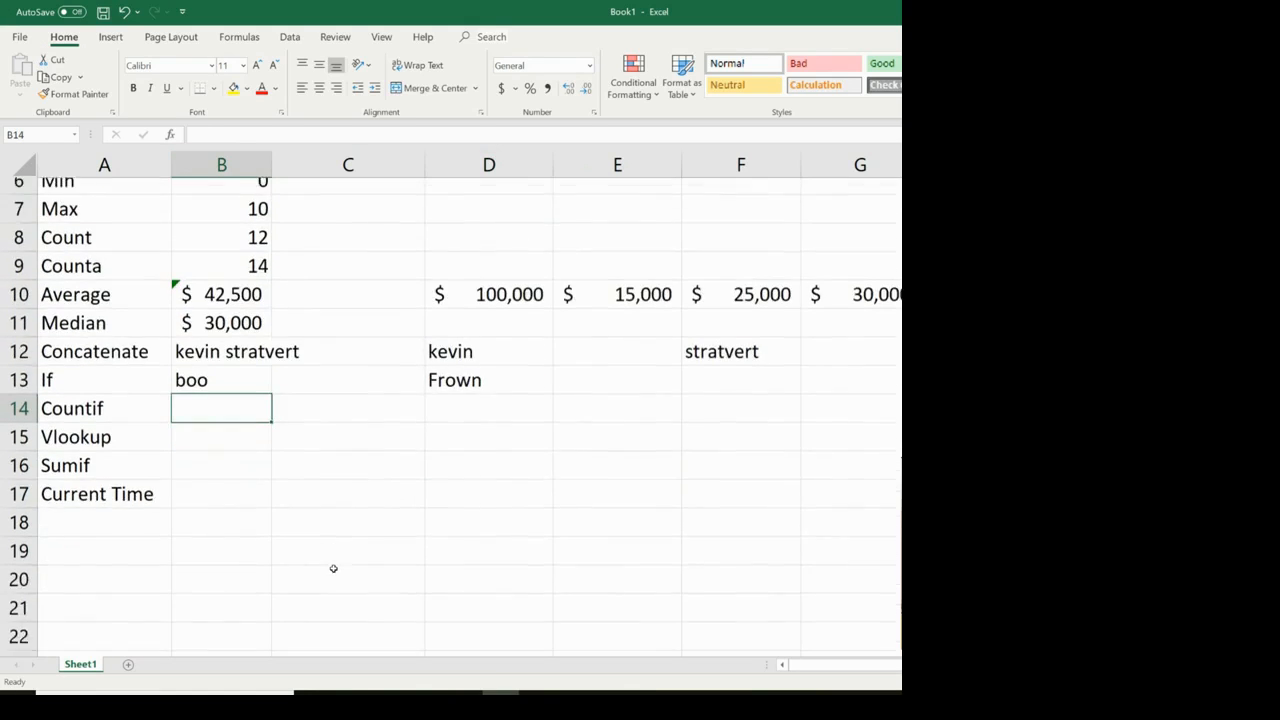
pyautogui.scroll(1, 334, 569)
pyautogui.click(483, 475)
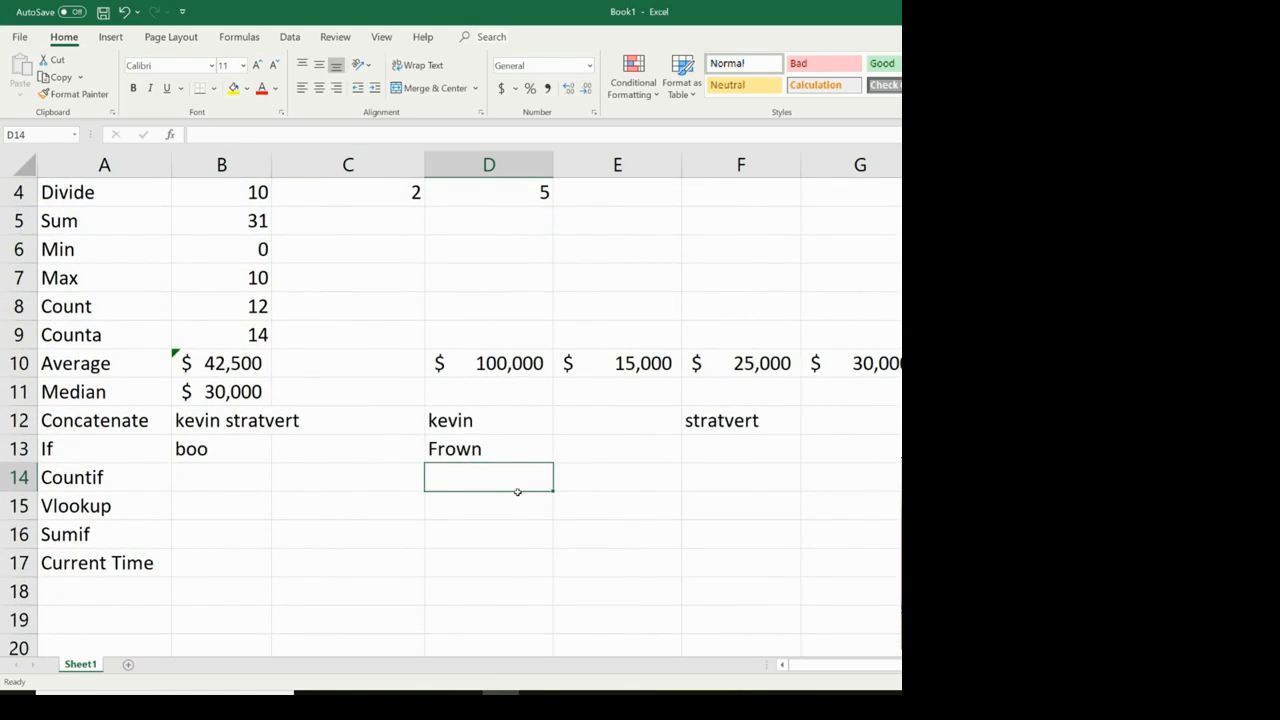
pyautogui.click(149, 486)
pyautogui.click(186, 477)
pyautogui.write('=count')
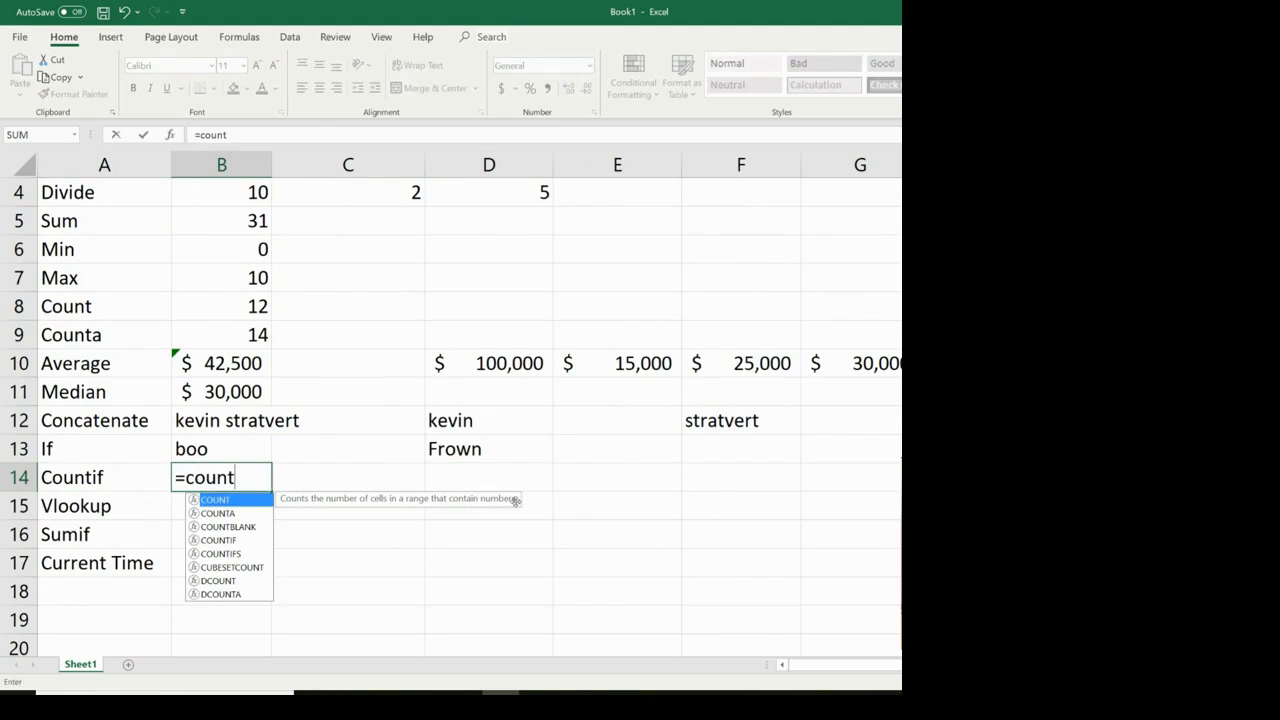
pyautogui.write('if')
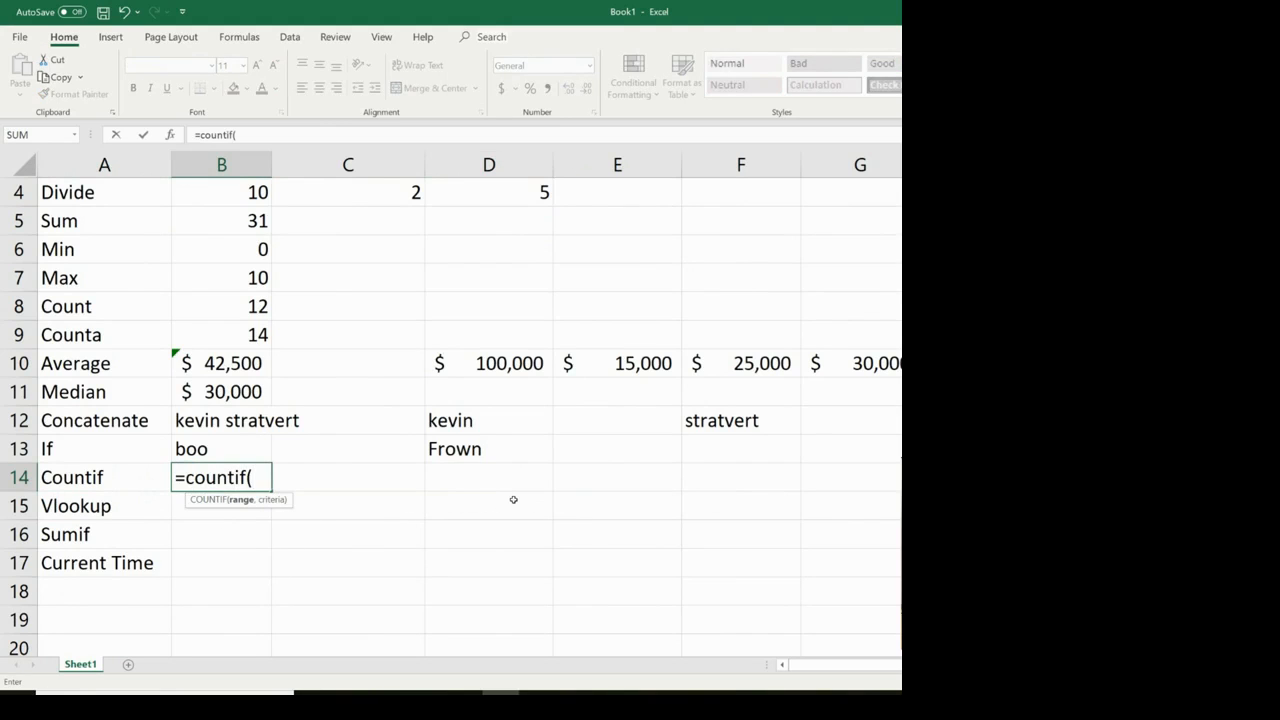
pyautogui.scroll(1, 513, 499)
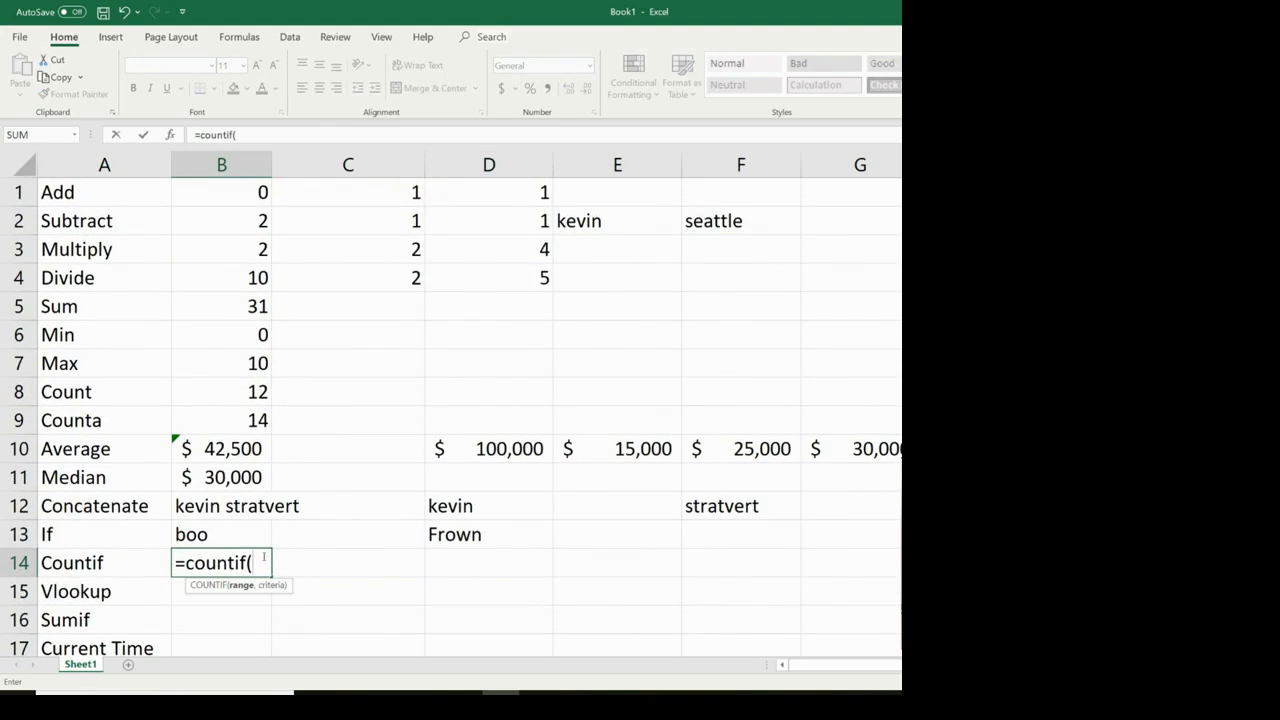
pyautogui.moveTo(236, 190); pyautogui.dragTo(496, 286)
pyautogui.write(',10')
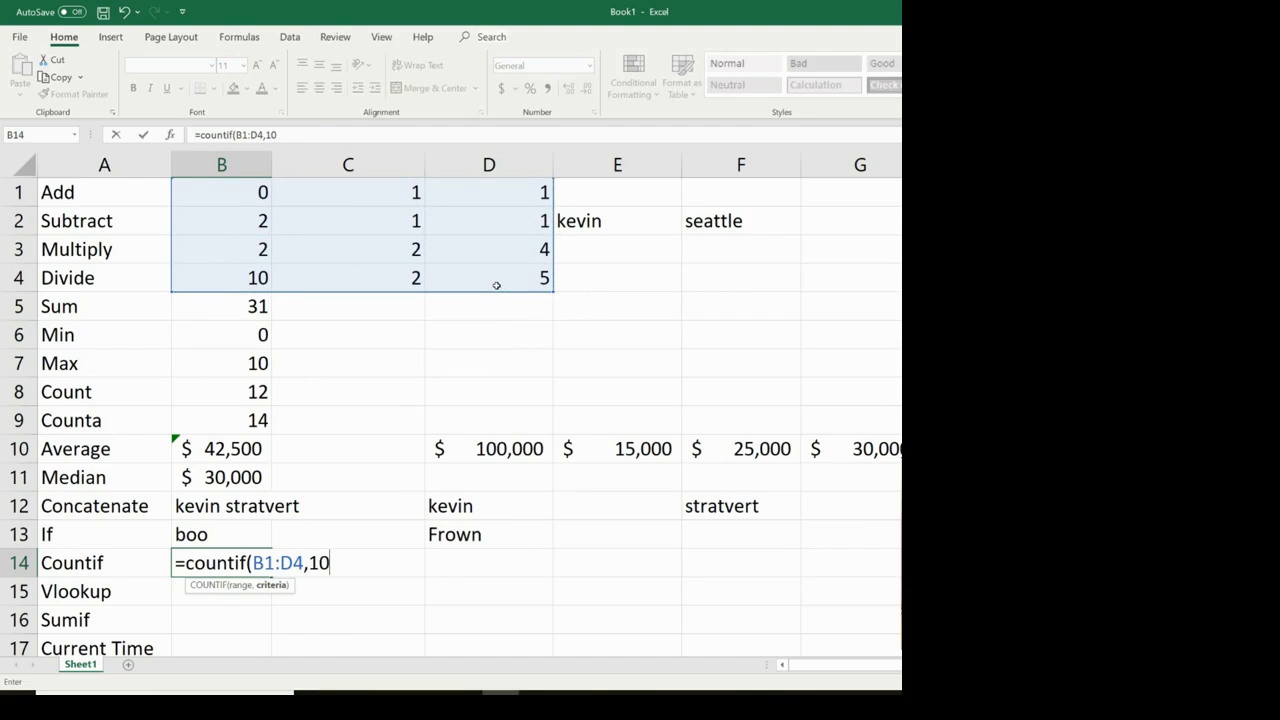
pyautogui.write('_')
pyautogui.write(')')
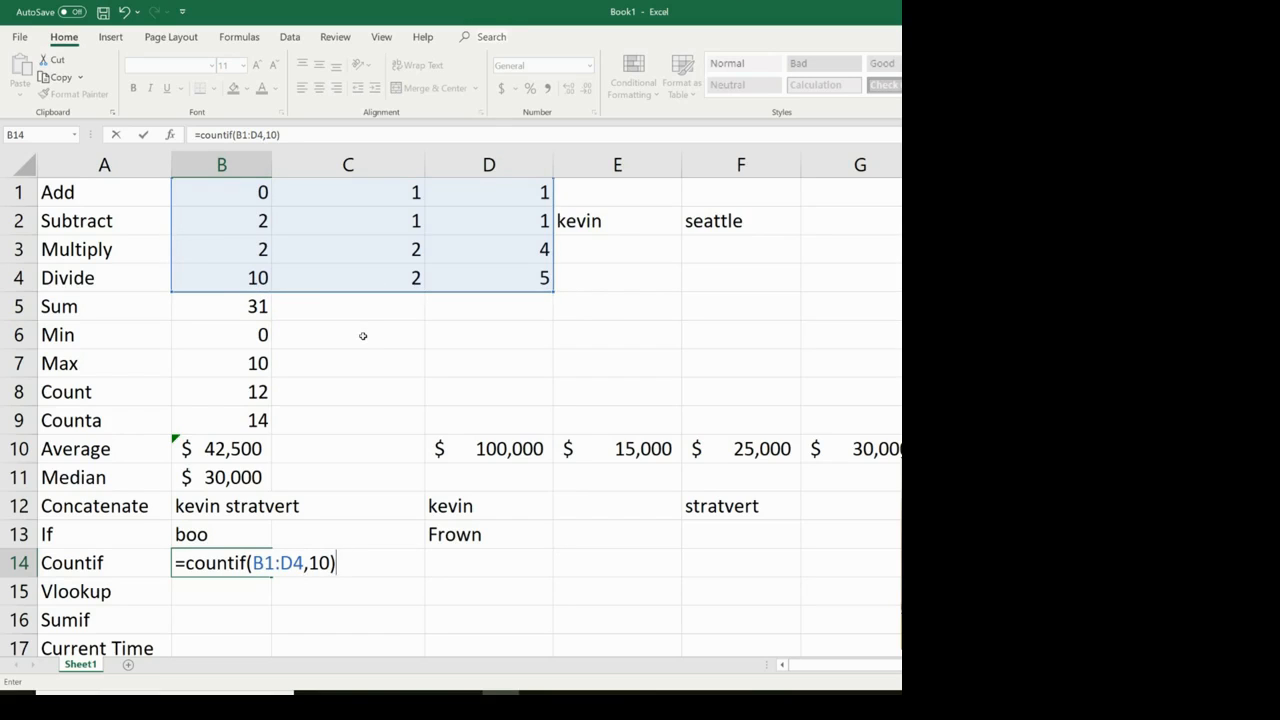
pyautogui.press('Return')
pyautogui.moveTo(253, 285); pyautogui.dragTo(486, 266)
pyautogui.click(240, 563)
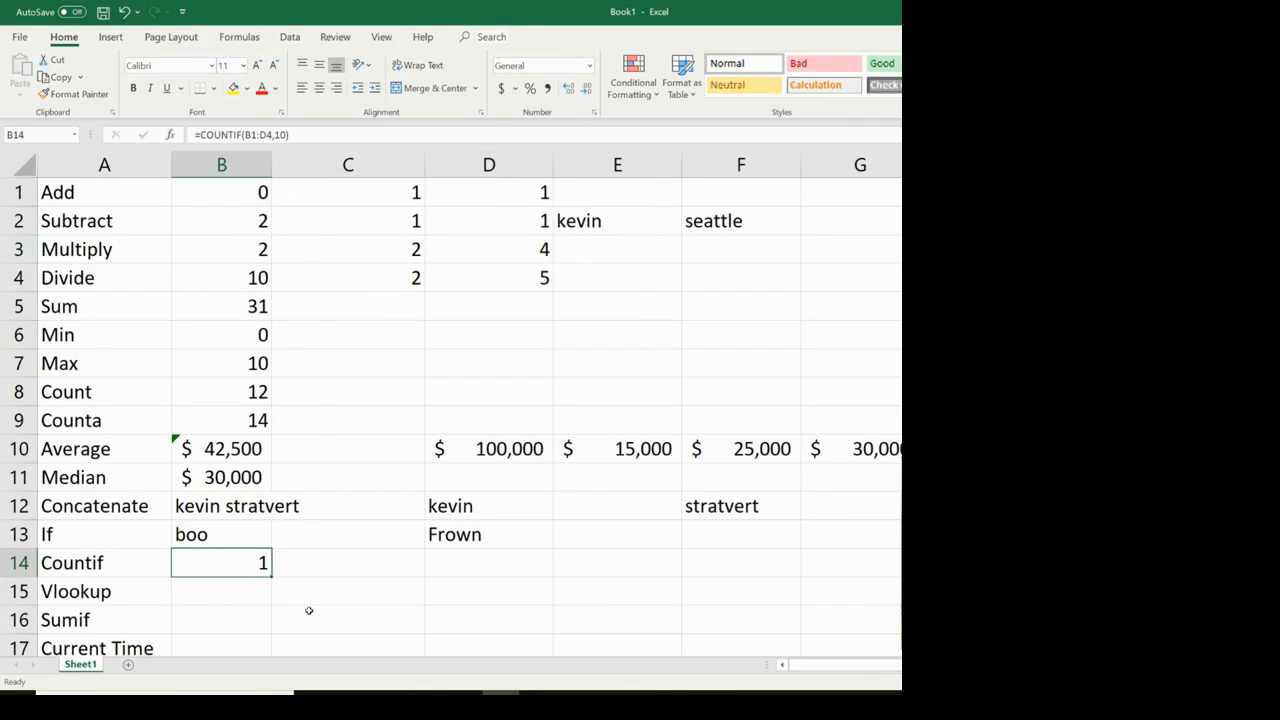
# Enter three different first names in cells D15 to D17 as the key column of a lookup table.
pyautogui.scroll(-1, 318, 600)
pyautogui.scroll(1, 329, 591)
pyautogui.scroll(-1, 355, 509)
pyautogui.click(540, 508)
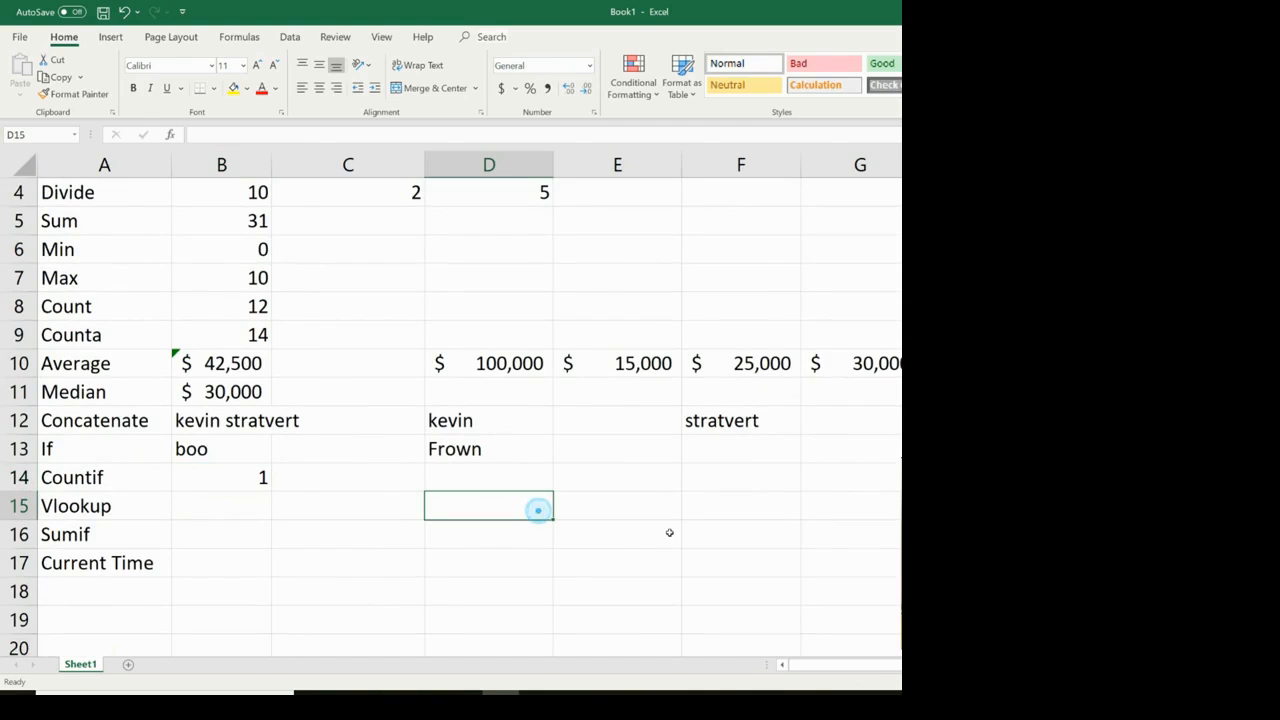
pyautogui.write('alex')
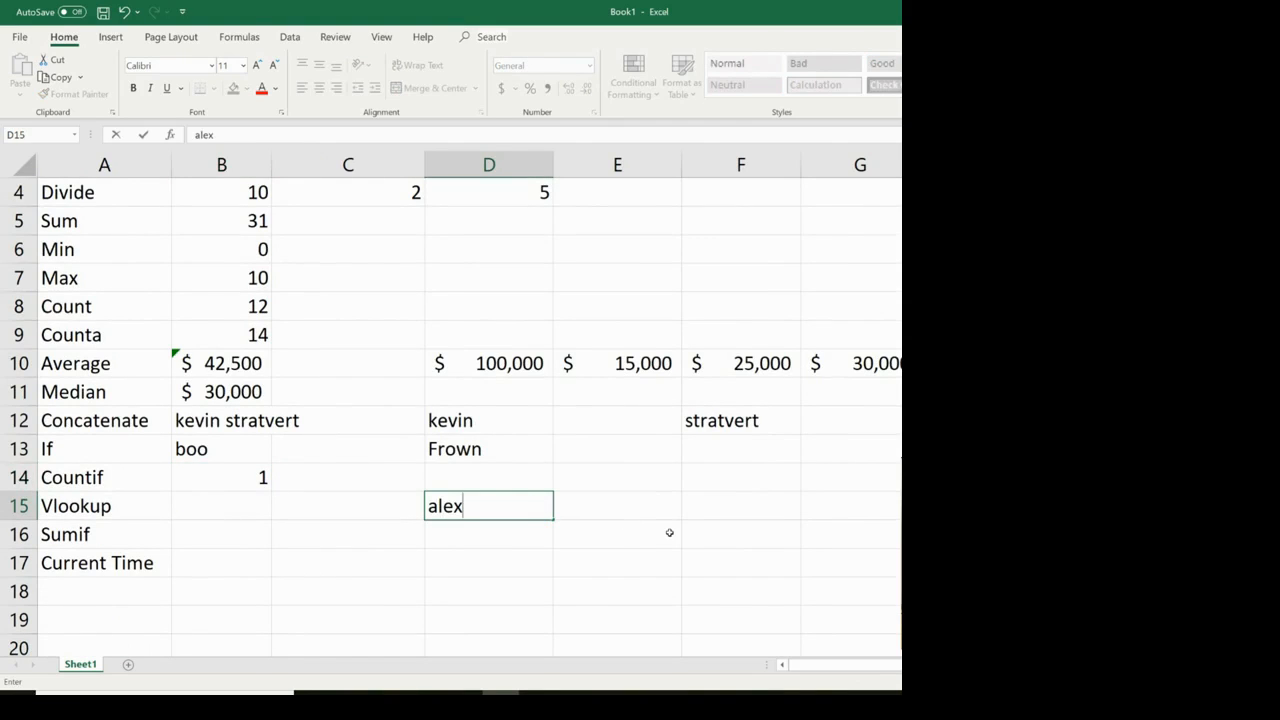
pyautogui.press('Return')
pyautogui.write('kevin')
pyautogui.press('Return')
pyautogui.write('steven')
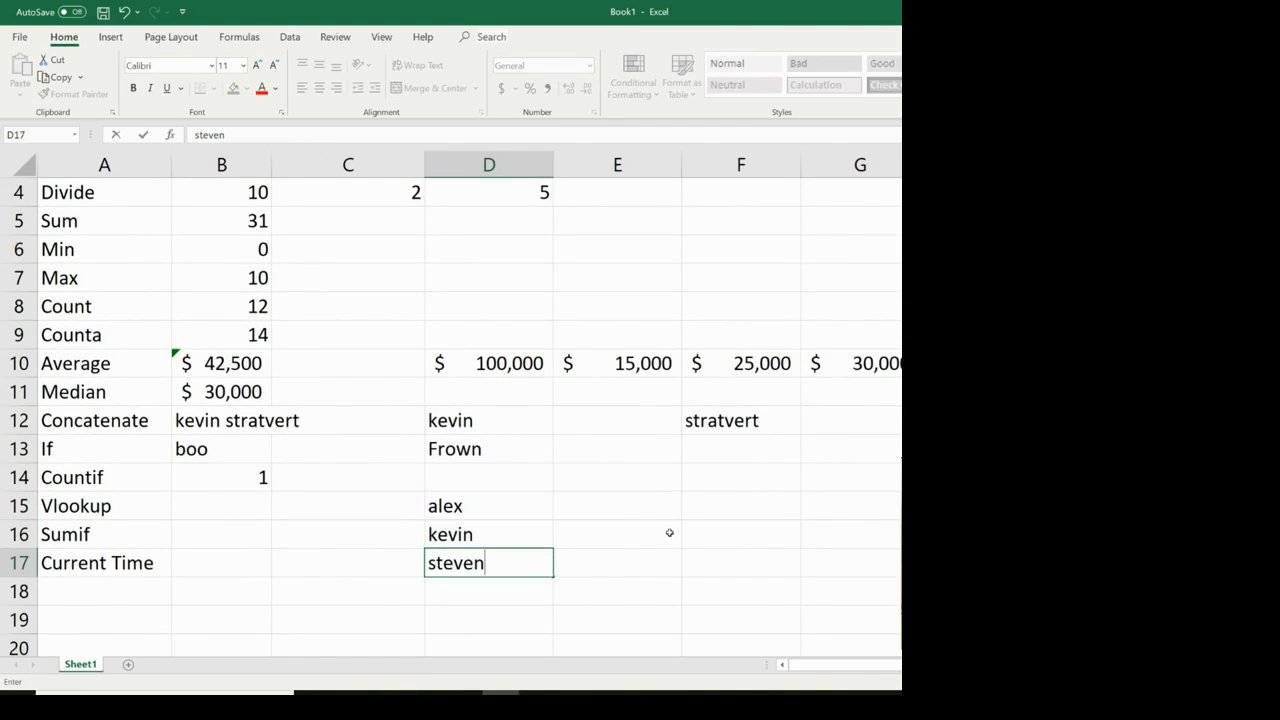
pyautogui.press('Tab')
# Fill cells E15 to E17 with the colours blue, red and yellow beside the names.
pyautogui.press('Up')
pyautogui.press('Up')
pyautogui.write('blue')
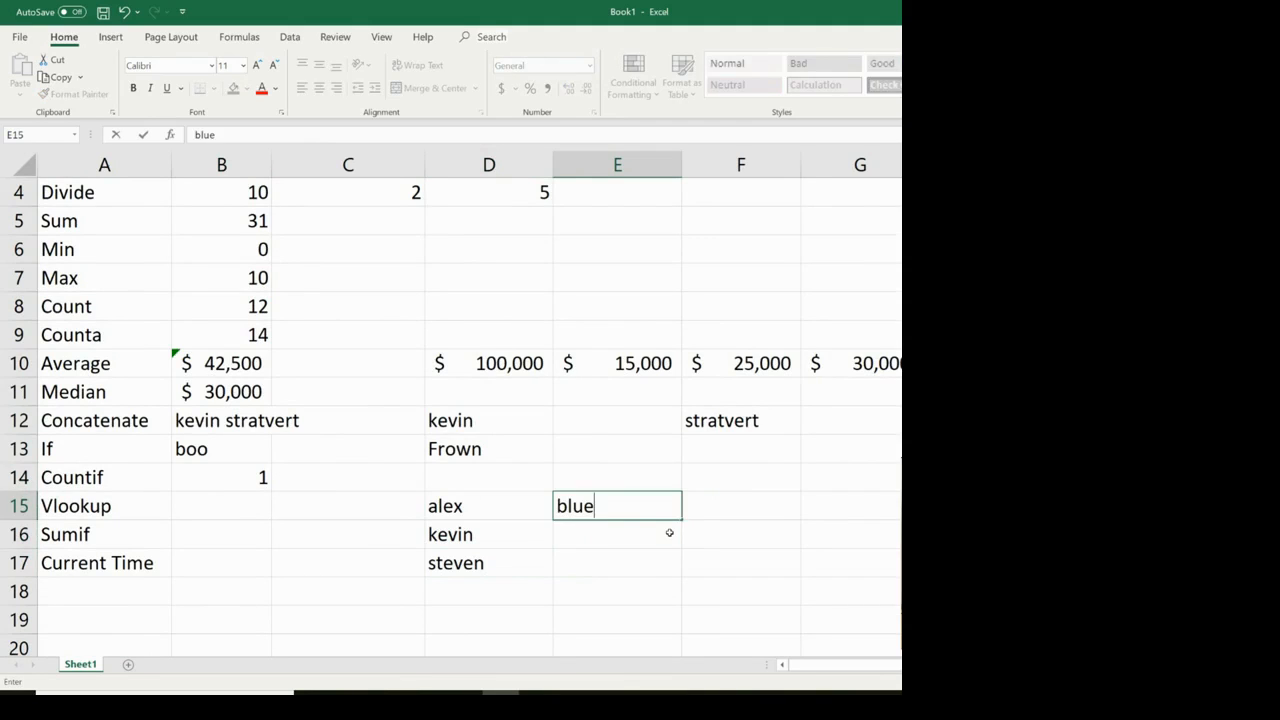
pyautogui.press('Return')
pyautogui.write('red')
pyautogui.press('Return')
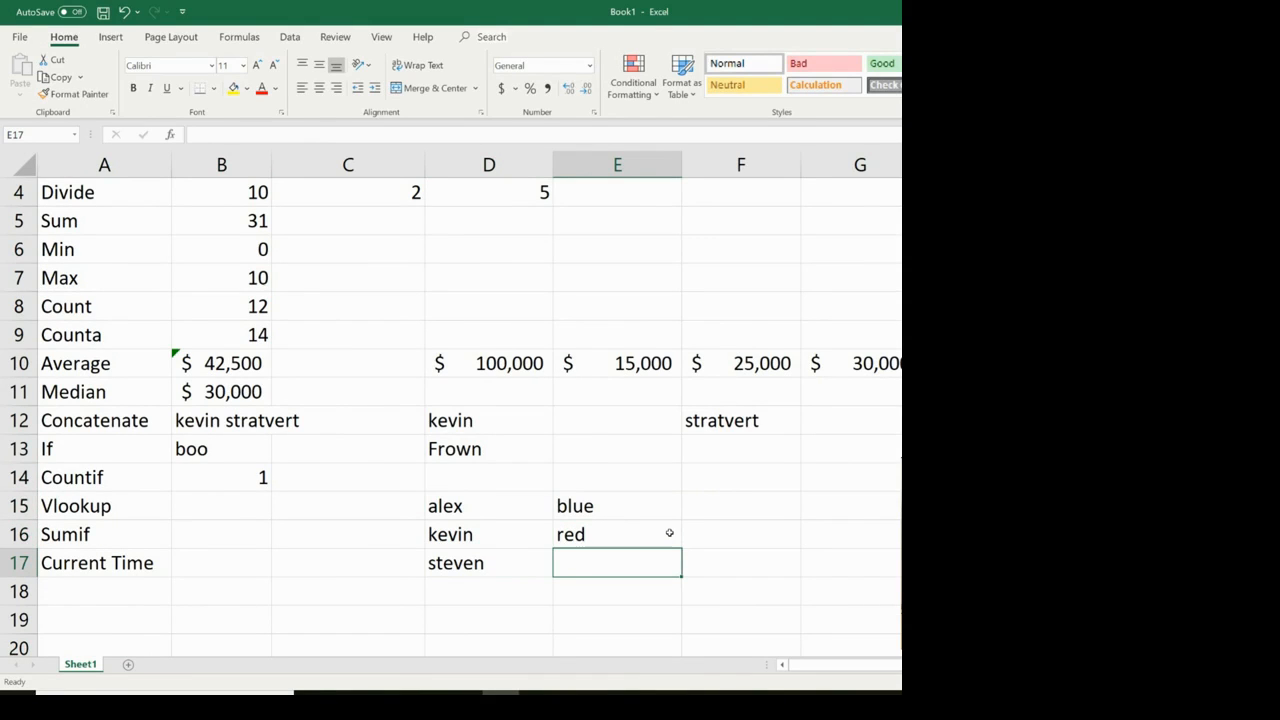
pyautogui.write('yellow')
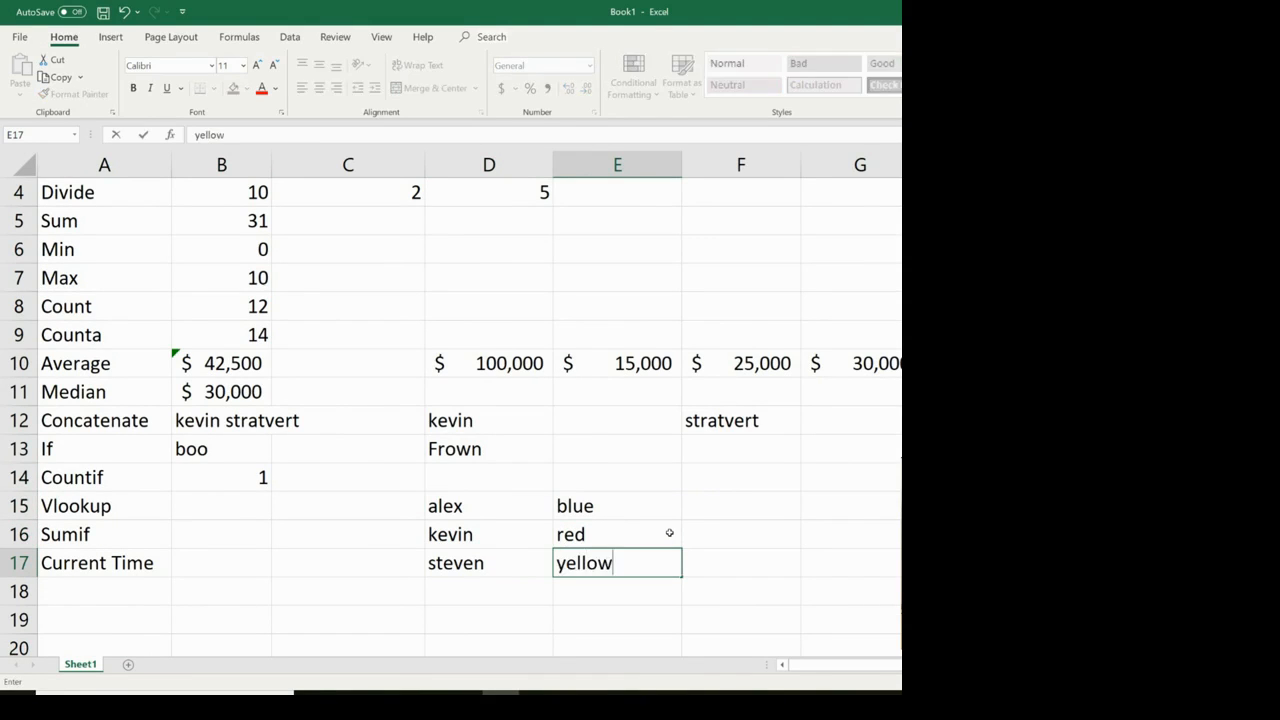
pyautogui.press('Return')
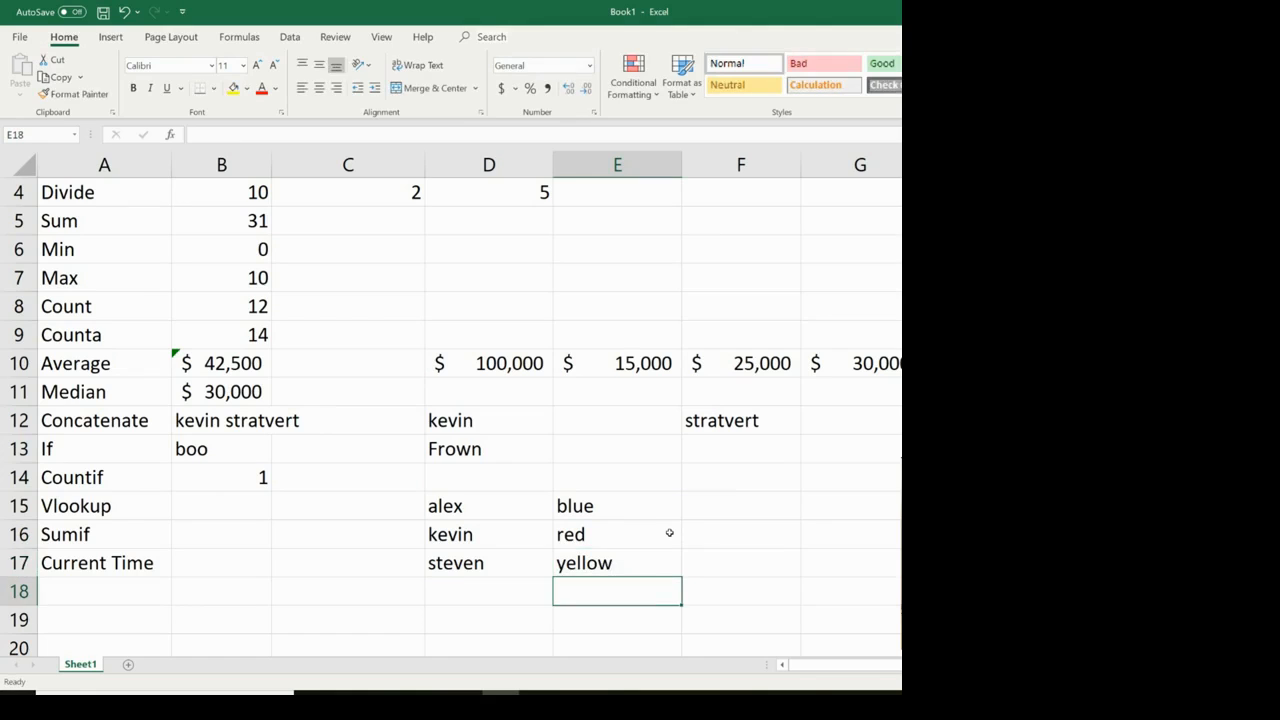
# Look up the colour for the name in D16 by entering =VLOOKUP(D16,D15:E17,2,FALSE) in cell B15, using an exact match.
pyautogui.click(743, 543)
pyautogui.click(245, 506)
pyautogui.write('=')
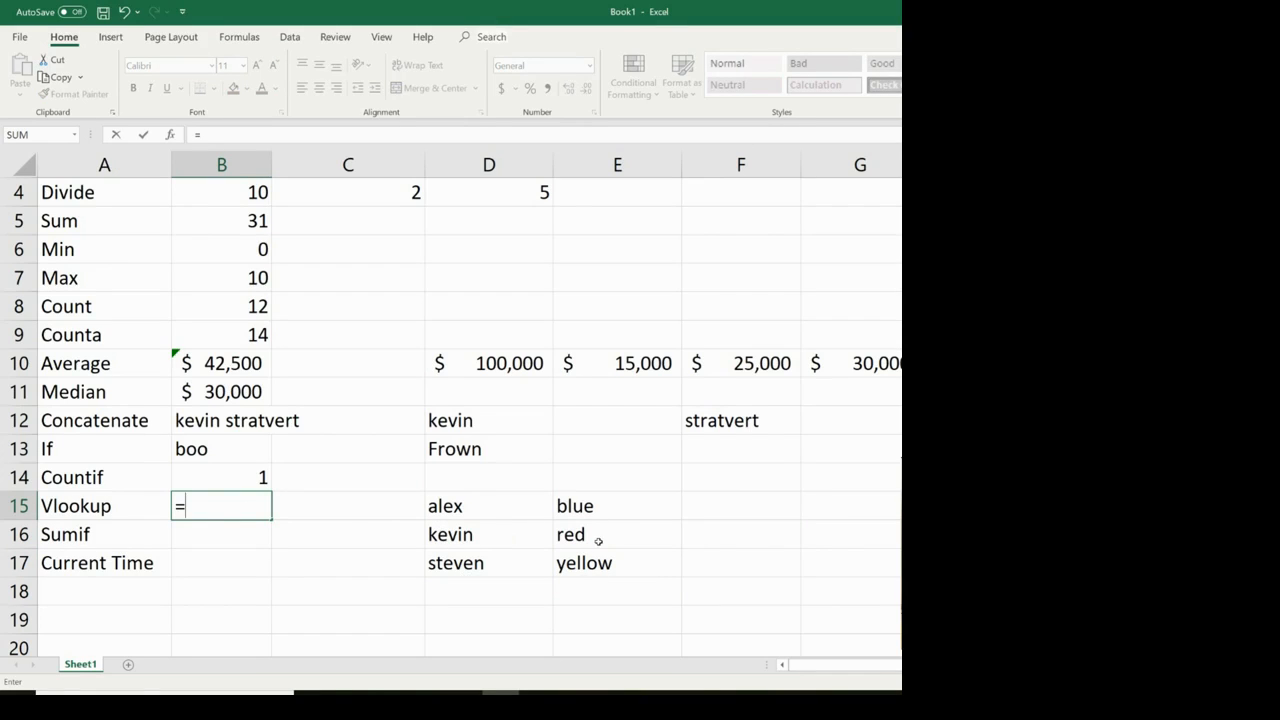
pyautogui.write('vlook')
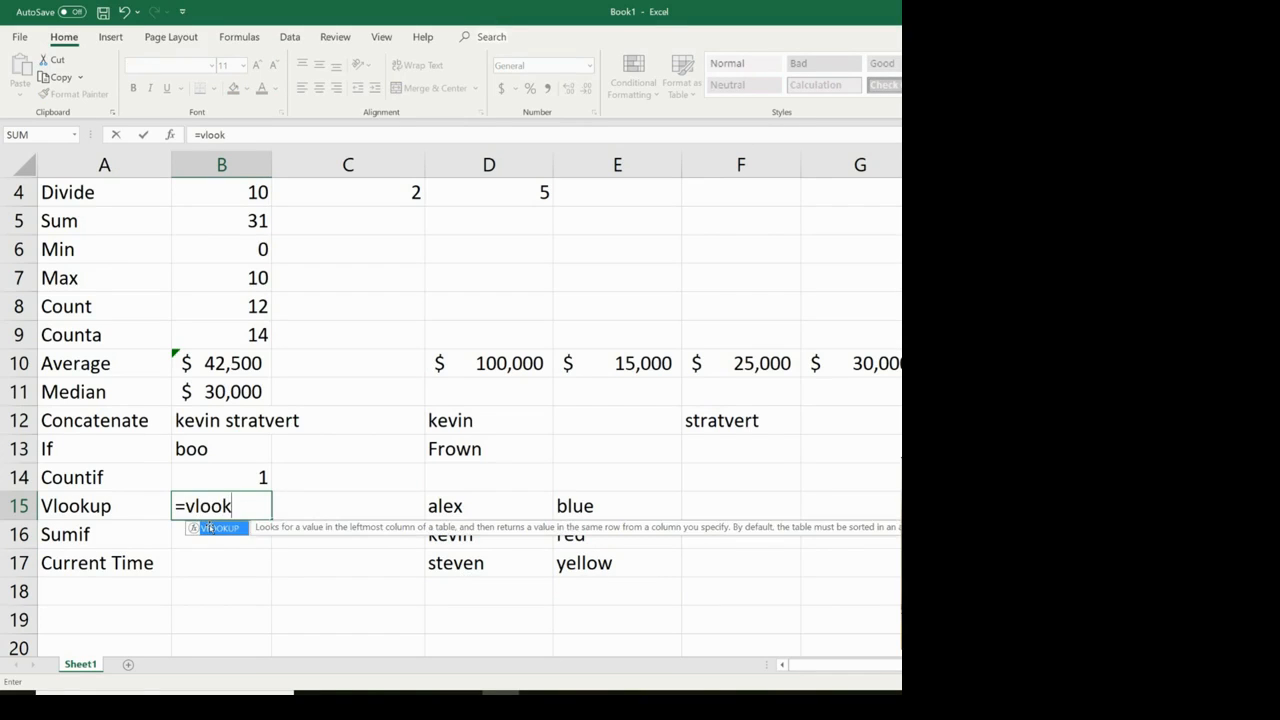
pyautogui.write('up(')
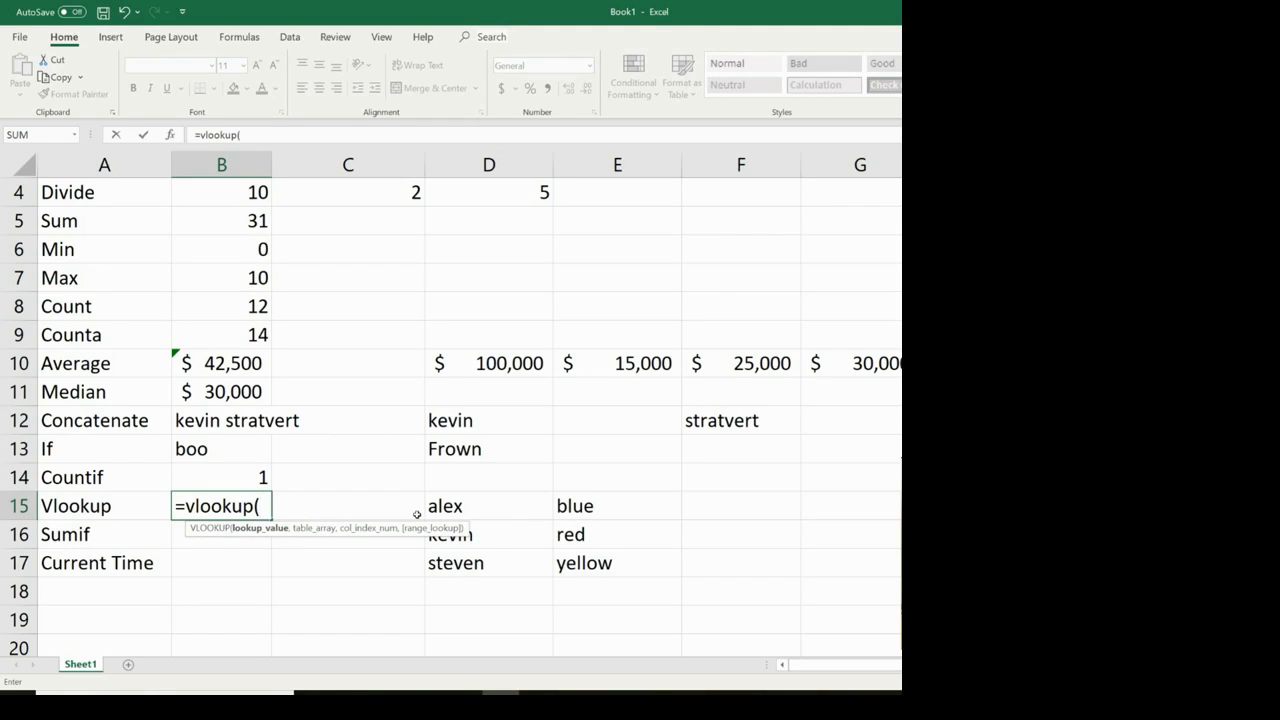
pyautogui.click(503, 539)
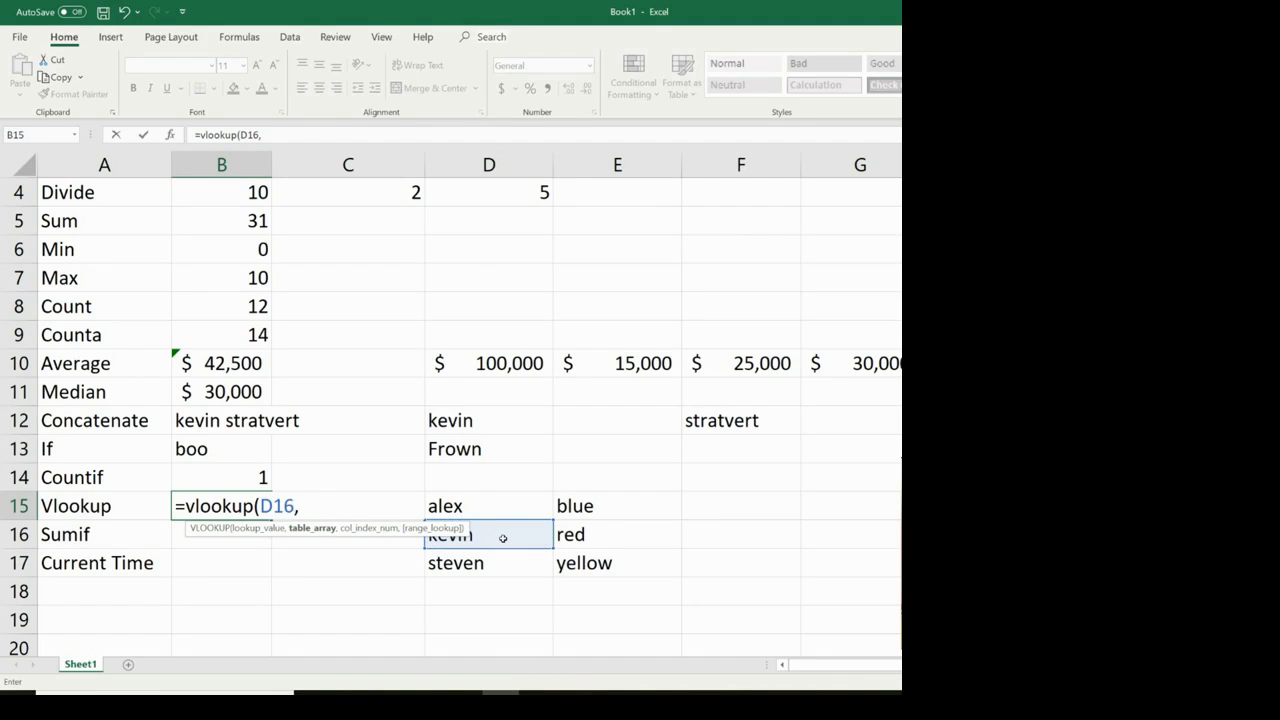
pyautogui.moveTo(517, 508); pyautogui.dragTo(623, 564)
pyautogui.write(',')
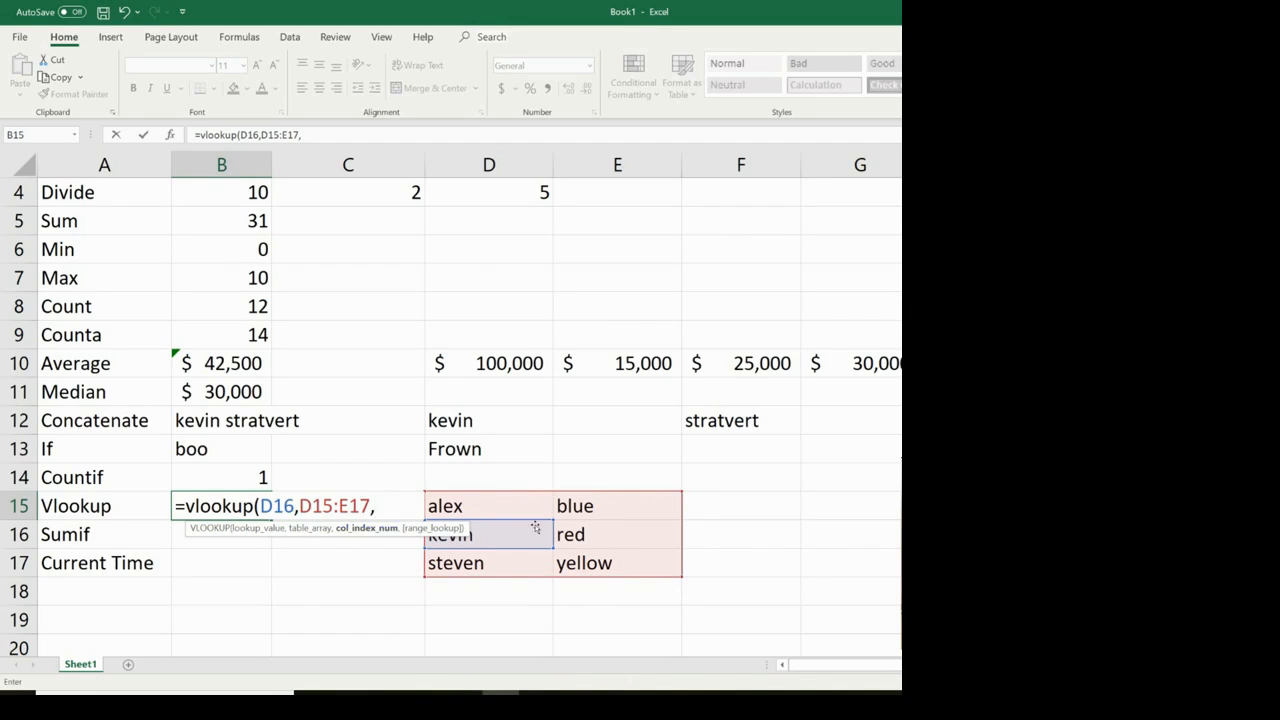
pyautogui.write('2,')
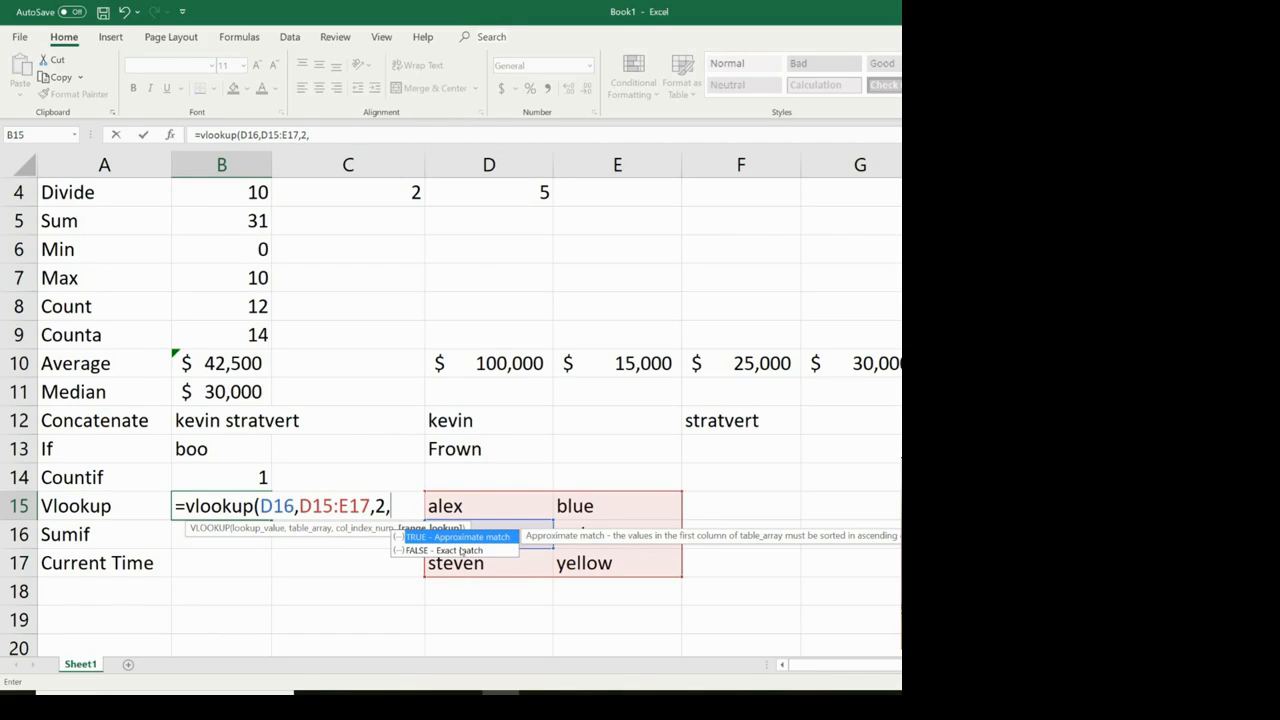
pyautogui.click(462, 550)
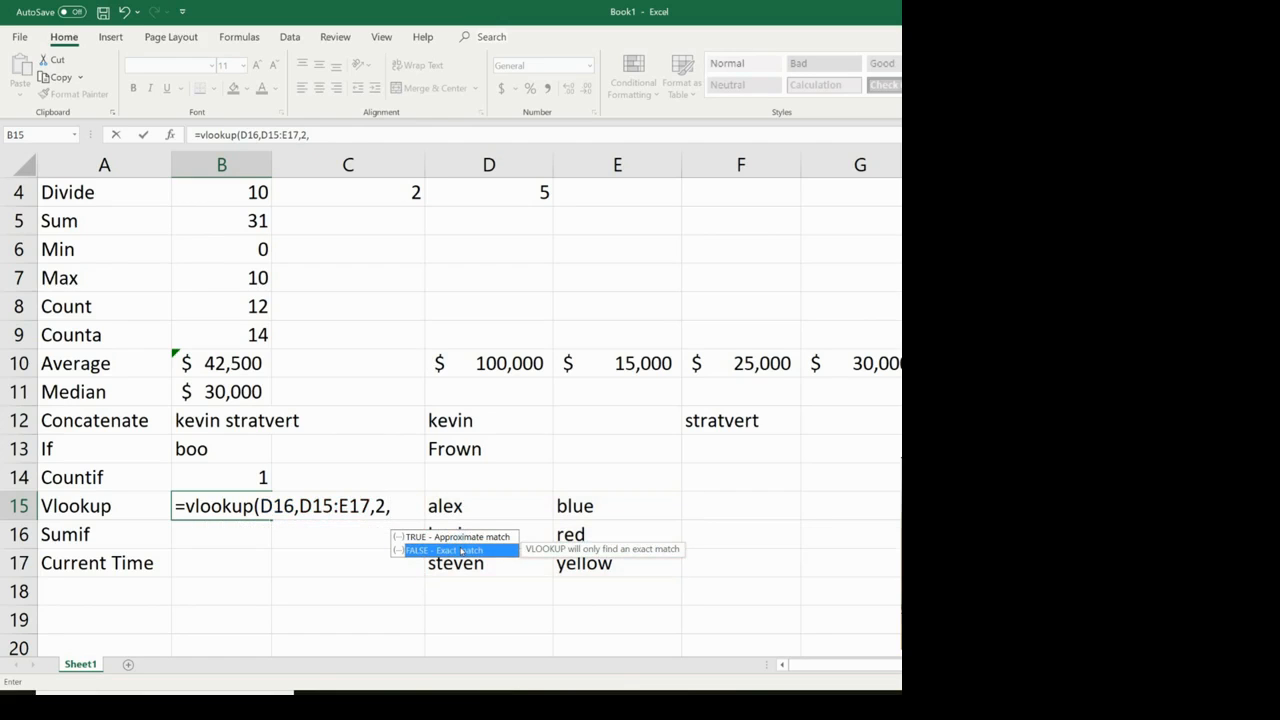
pyautogui.doubleClick(462, 550)
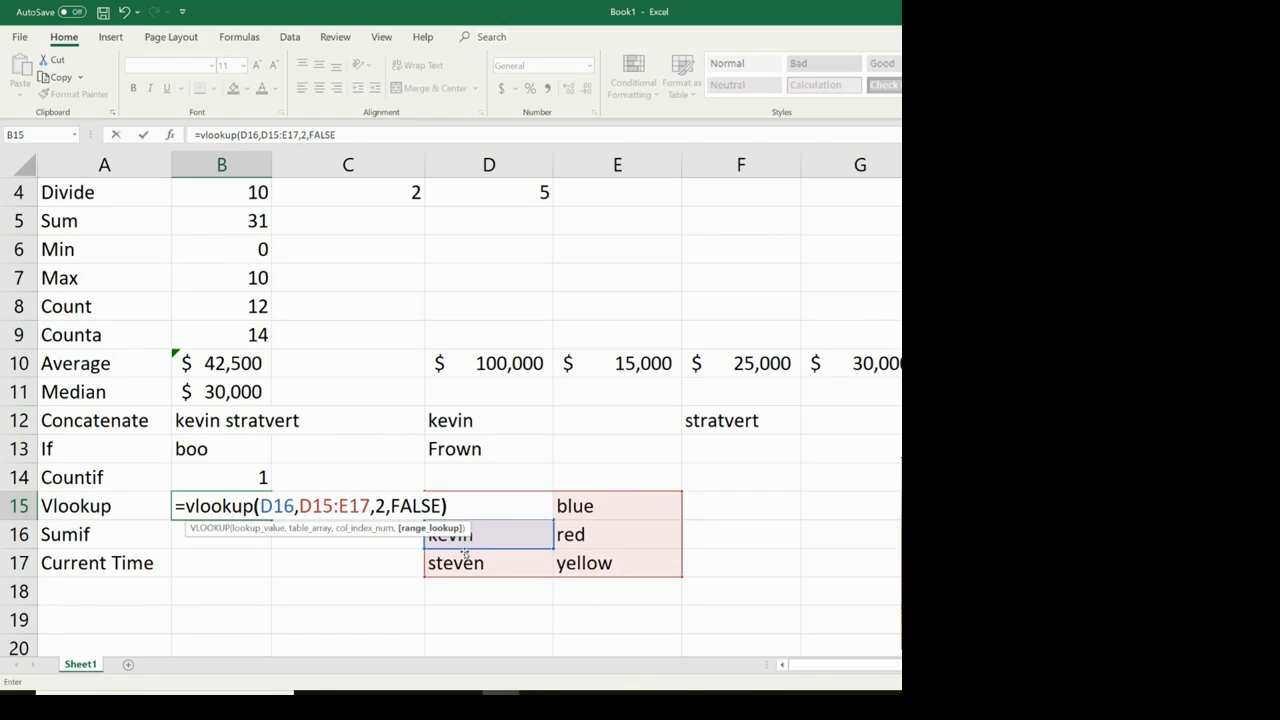
pyautogui.write(')')
pyautogui.press('Return')
pyautogui.press('Up')
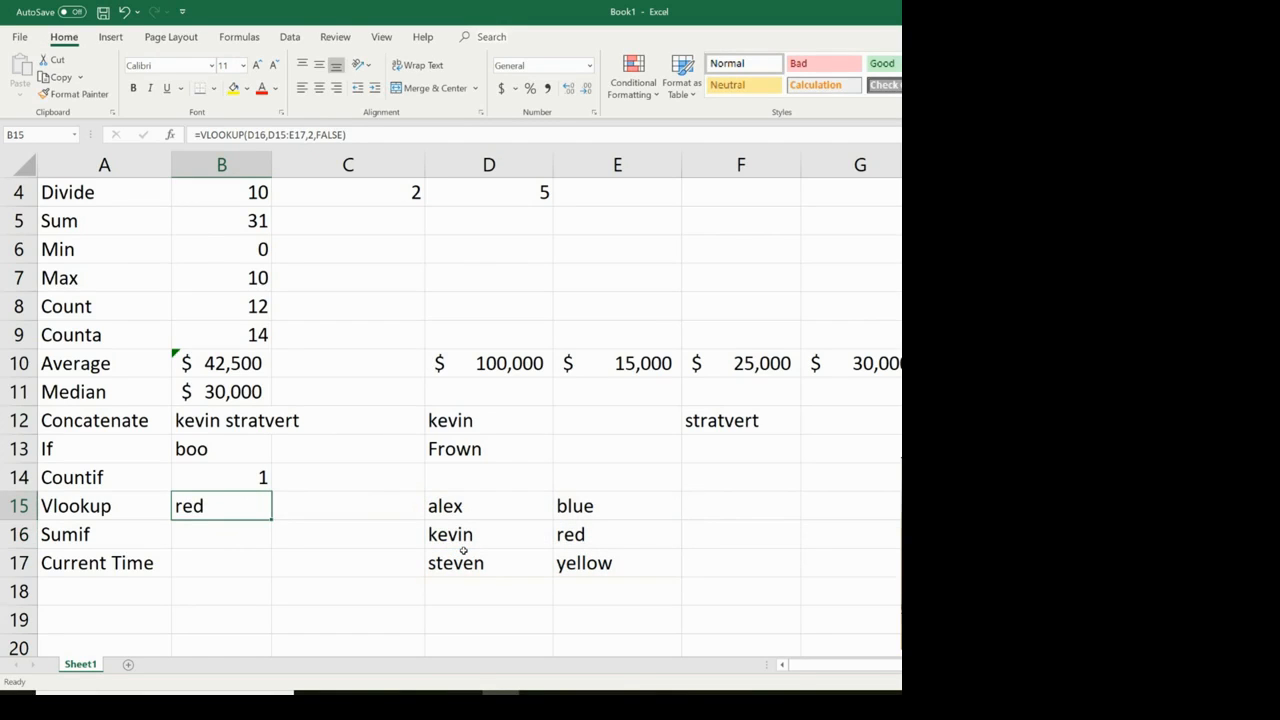
pyautogui.moveTo(486, 517); pyautogui.dragTo(466, 560)
pyautogui.click(480, 534)
pyautogui.click(617, 534)
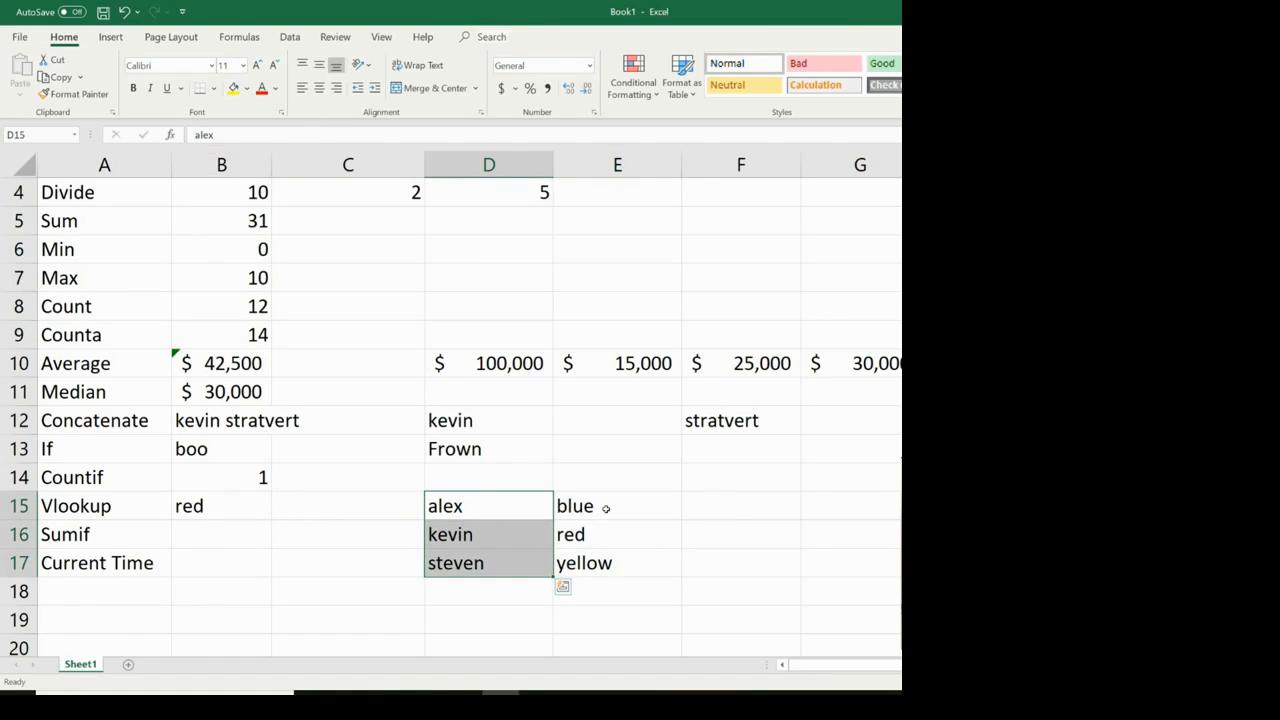
# Replace the lookup table with first names across cells D16 to F16, using the same name in E16 and F16.
pyautogui.moveTo(606, 508); pyautogui.dragTo(604, 576)
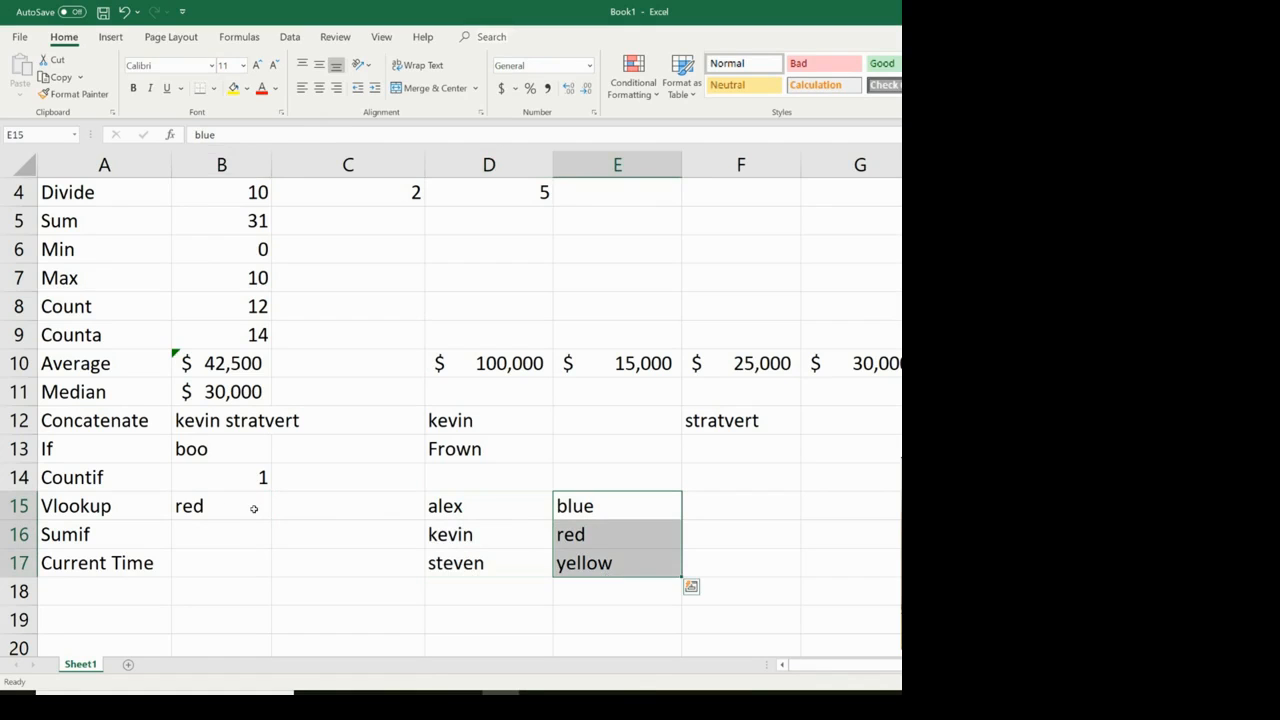
pyautogui.click(208, 535)
pyautogui.scroll(2, 280, 546)
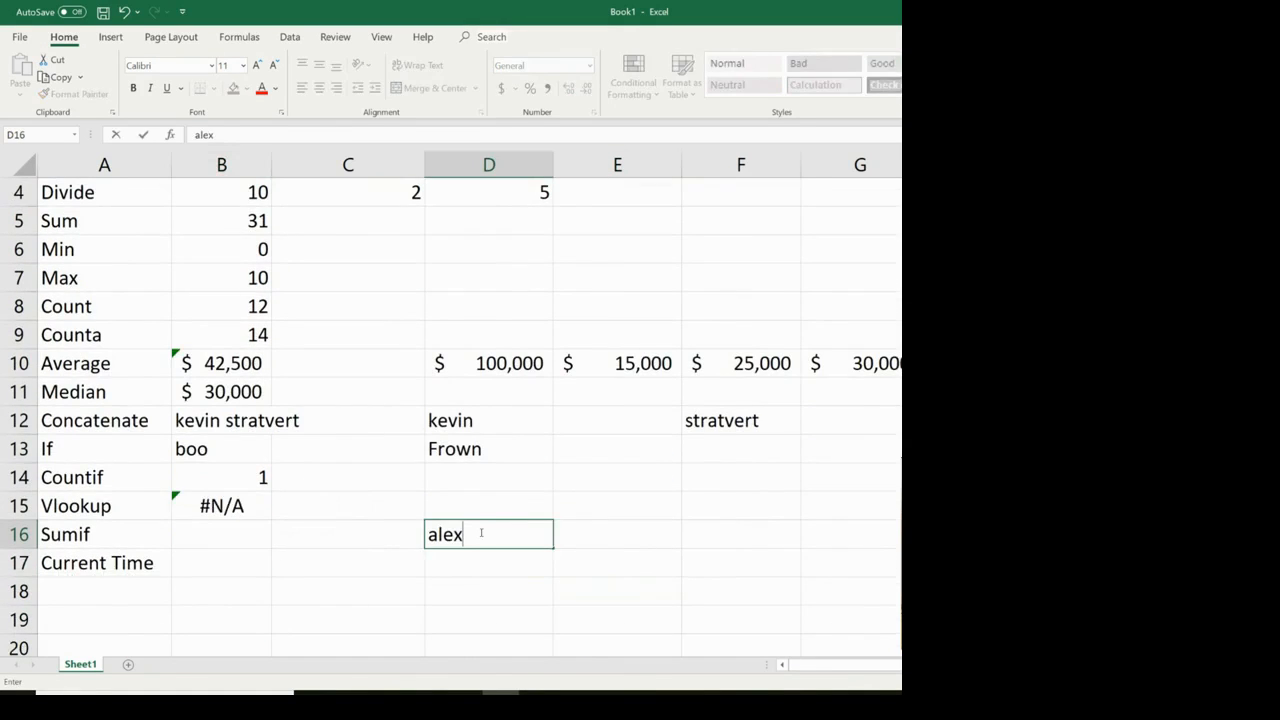
pyautogui.press('Tab')
pyautogui.write('kevin')
pyautogui.press('Tab')
pyautogui.write('kevin')
pyautogui.press('Return')
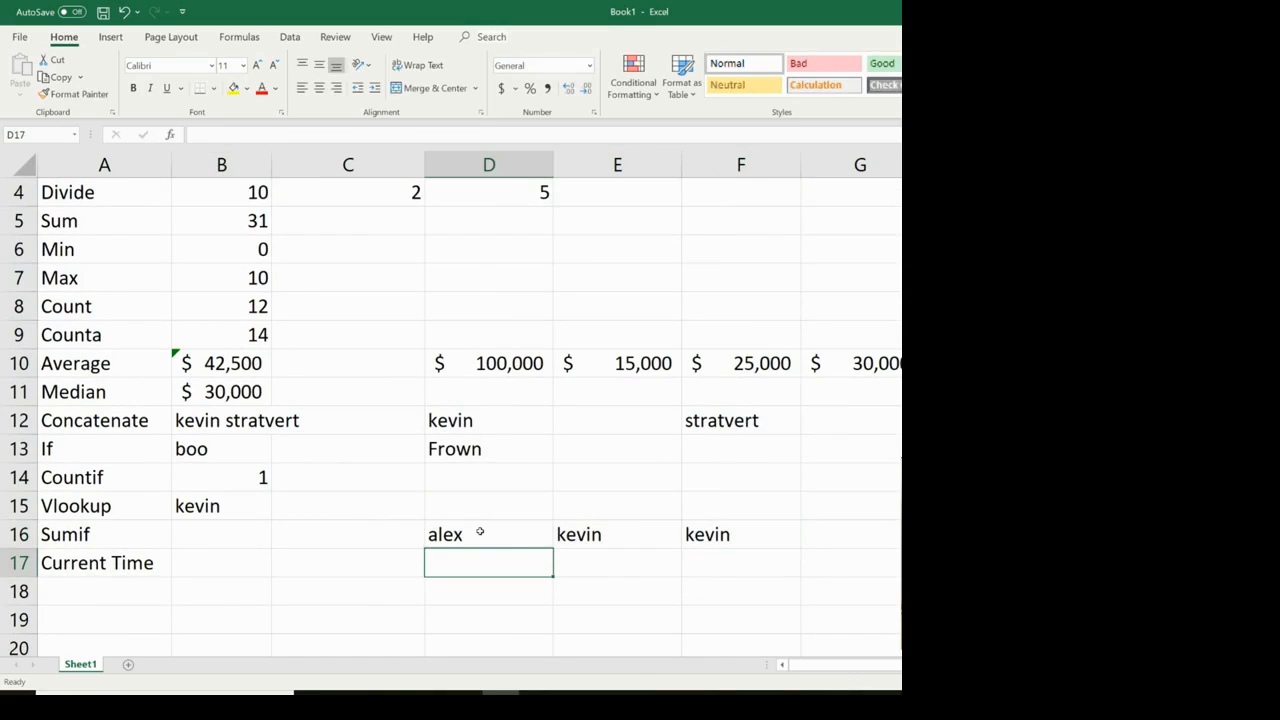
# Enter the amounts 5, 10 and 5 in cells D17 to F17 beneath the names.
pyautogui.click(246, 533)
pyautogui.click(479, 572)
pyautogui.write('5')
pyautogui.press('Tab')
pyautogui.write('10')
pyautogui.press('Tab')
pyautogui.write('5')
pyautogui.press('Tab')
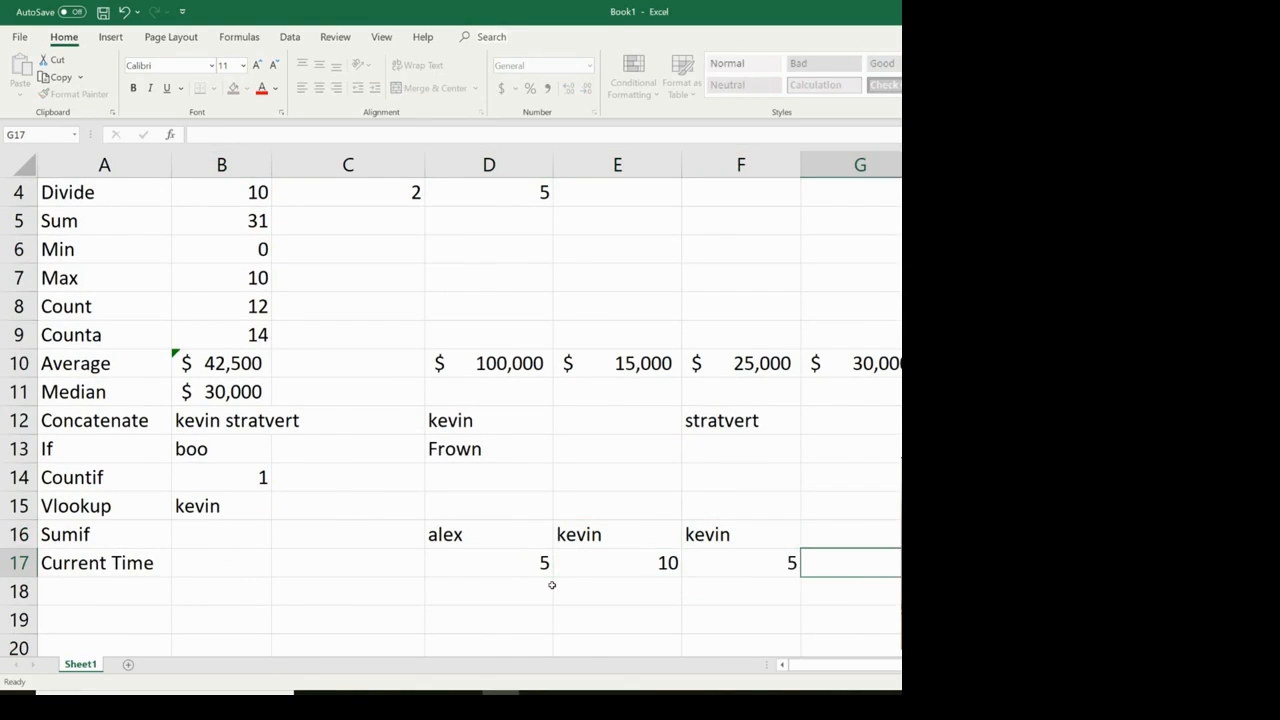
pyautogui.press('Left')
pyautogui.press('Left')
pyautogui.press('Left')
pyautogui.press('Right')
pyautogui.press('Right')
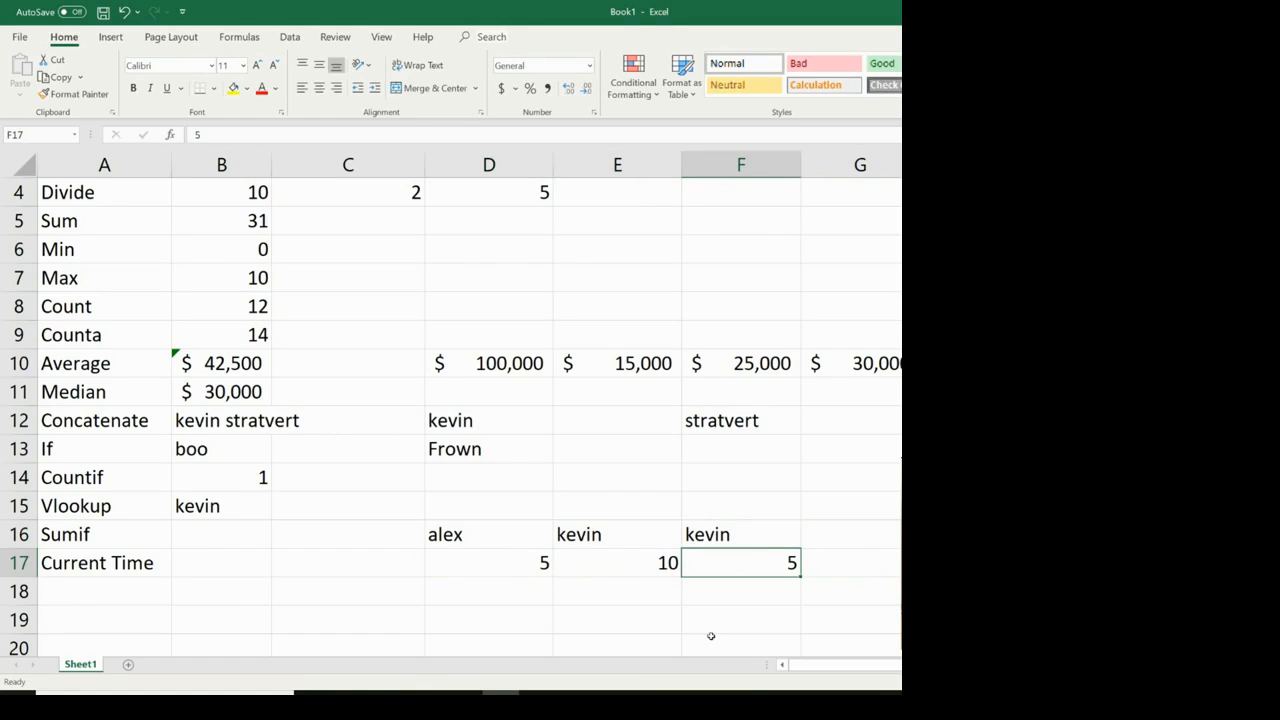
pyautogui.moveTo(661, 563); pyautogui.dragTo(708, 534)
pyautogui.click(717, 560)
# Sum the amounts for the name in E16 by entering =SUMIF(D16:F17,E16,D17:F17) in cell B16.
pyautogui.click(213, 537)
pyautogui.write('=sumif(')
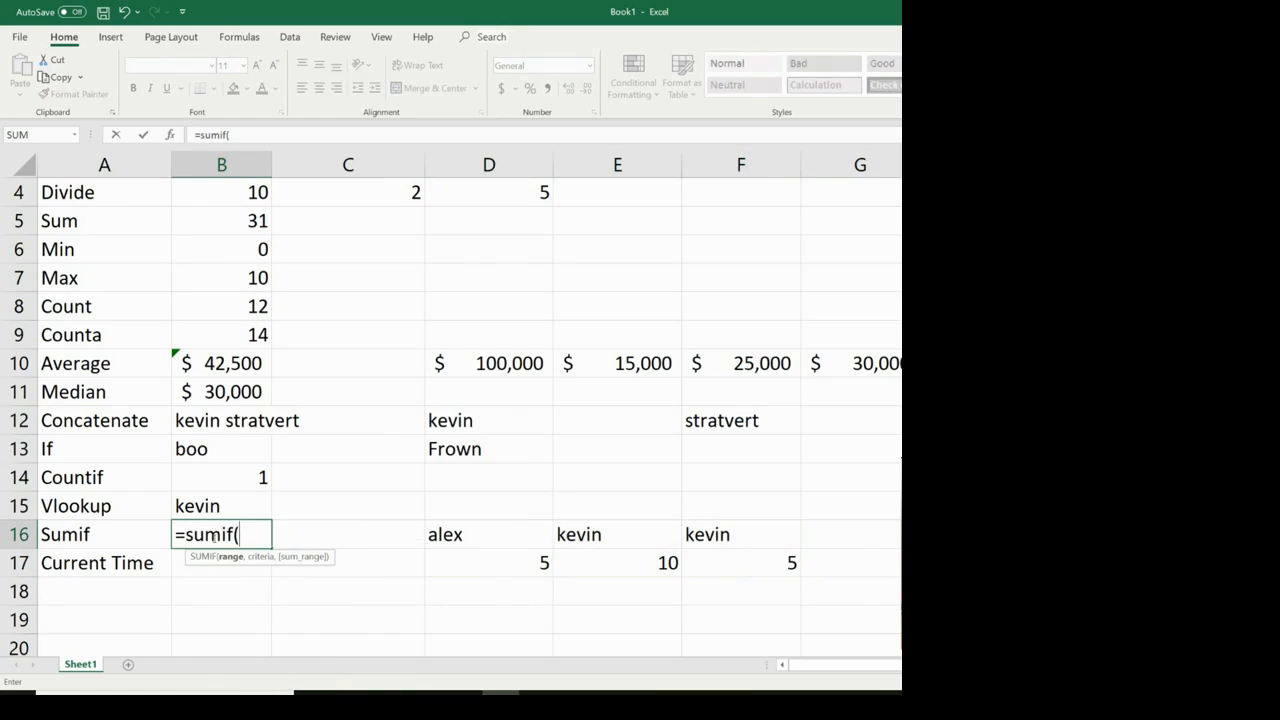
pyautogui.moveTo(517, 540); pyautogui.dragTo(762, 573)
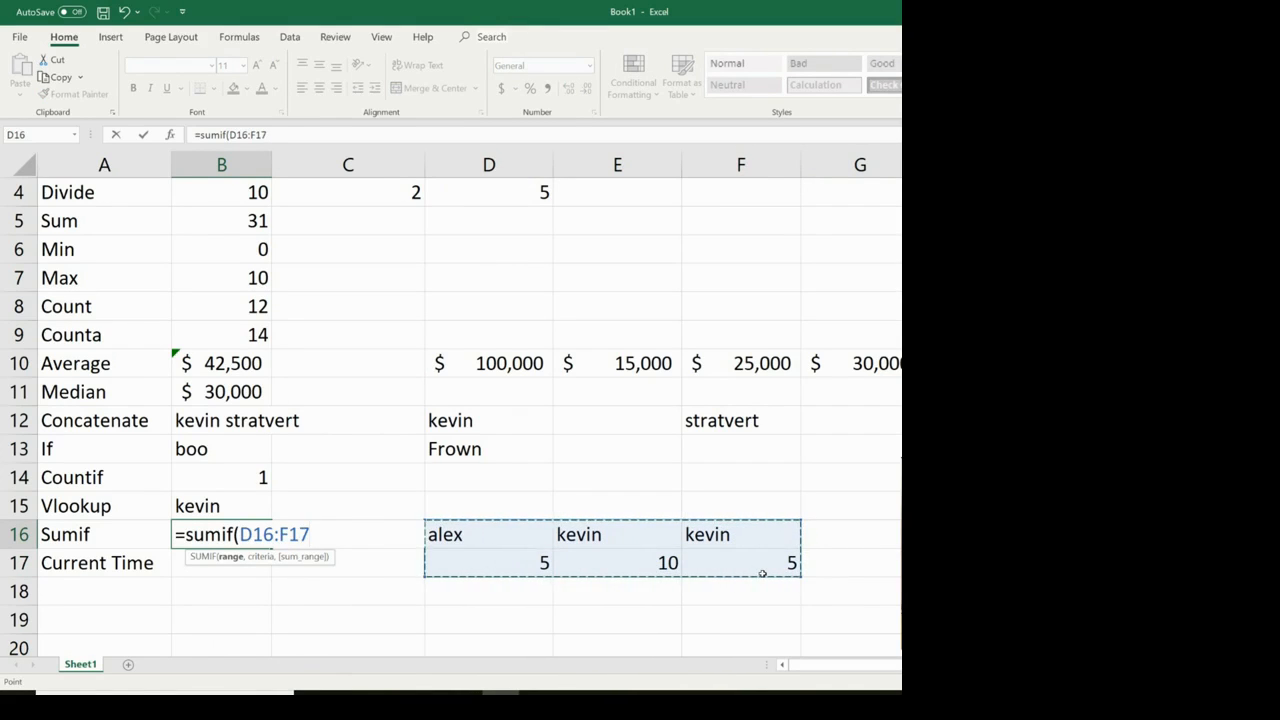
pyautogui.write(',')
pyautogui.click(639, 537)
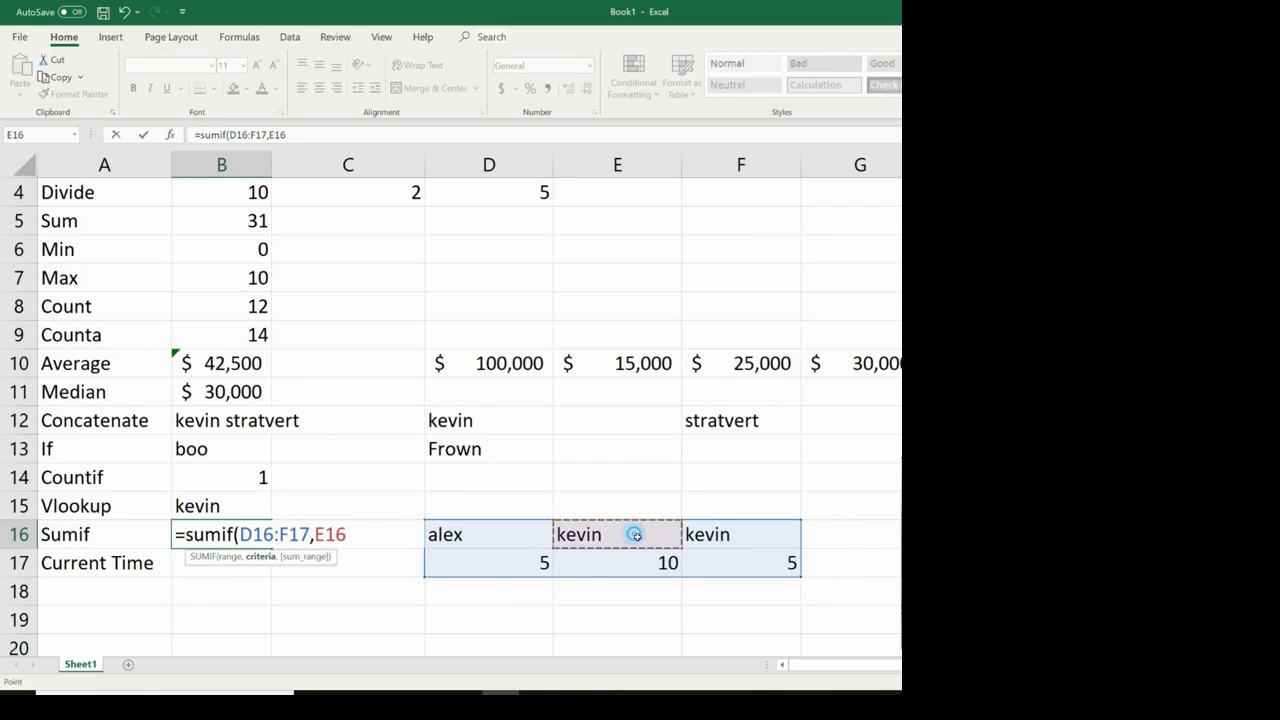
pyautogui.write(',')
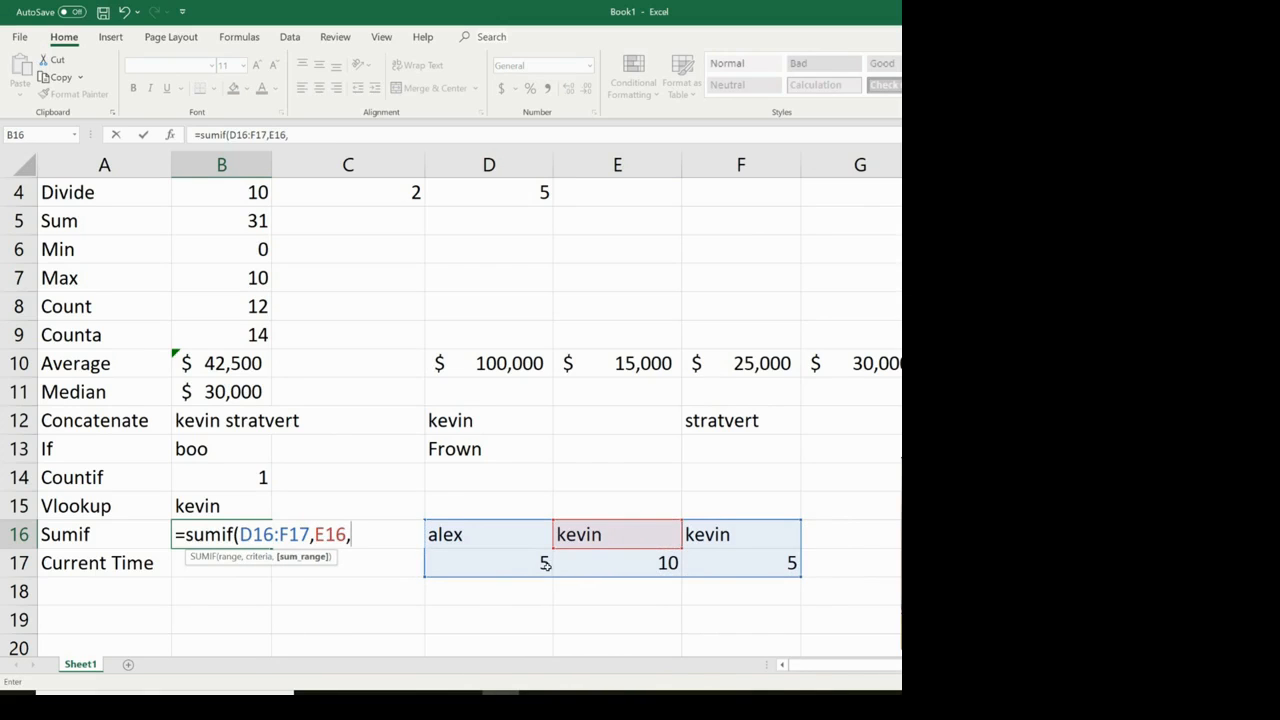
pyautogui.moveTo(540, 564); pyautogui.dragTo(752, 564)
pyautogui.press('Return')
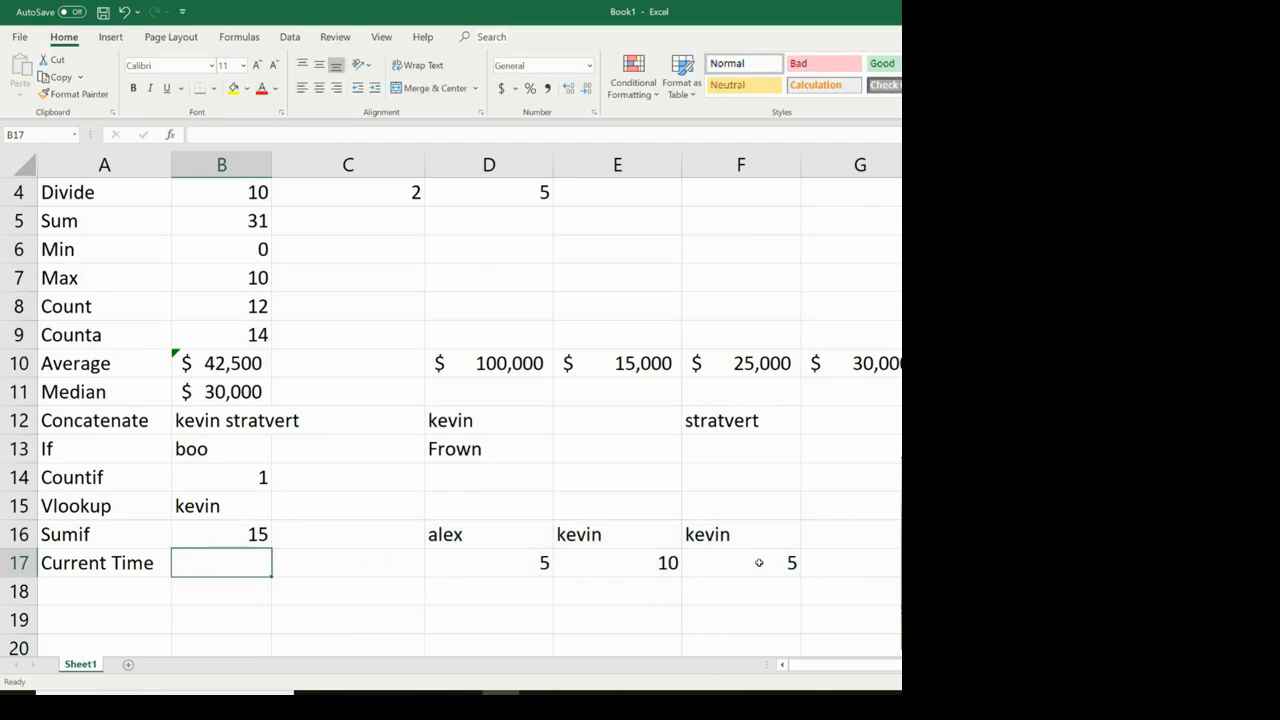
pyautogui.moveTo(594, 534); pyautogui.dragTo(760, 563)
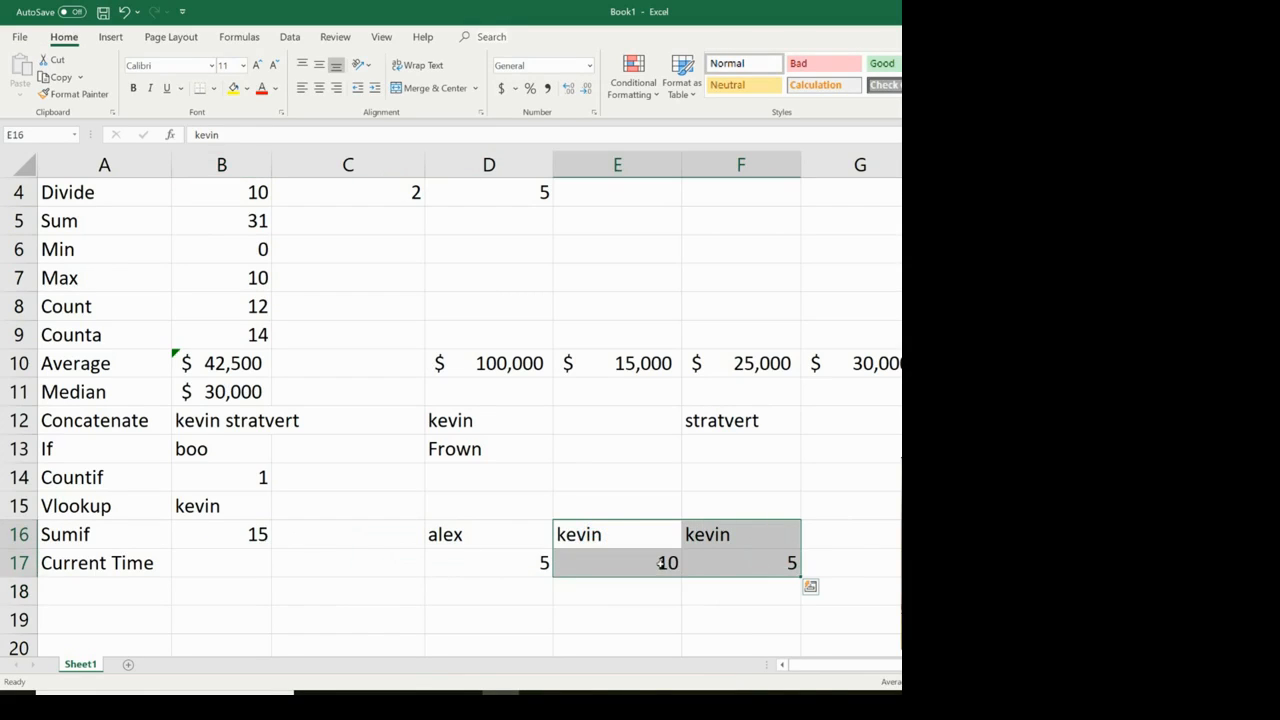
pyautogui.click(645, 566)
pyautogui.click(729, 563)
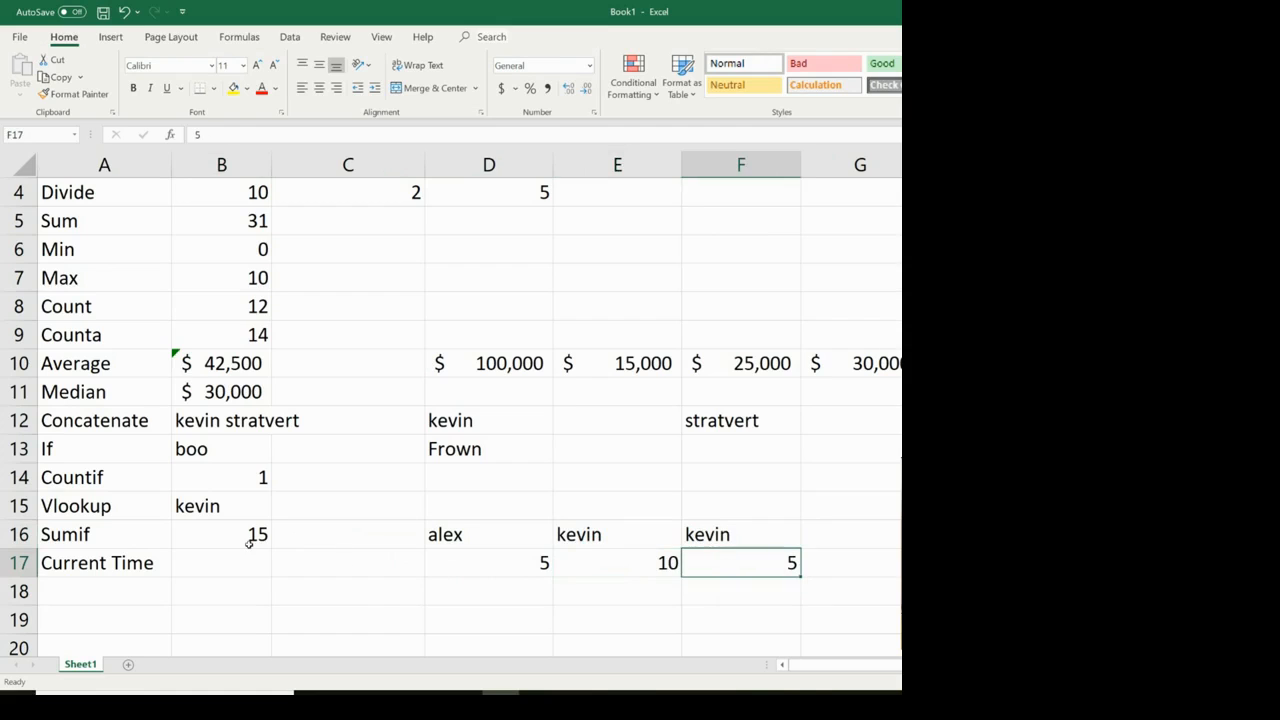
# Clear the SUMIF arguments in cell B16 and rebuild them with range D16:F17, criteria E16 and sum range D17:F17.
pyautogui.click(249, 538)
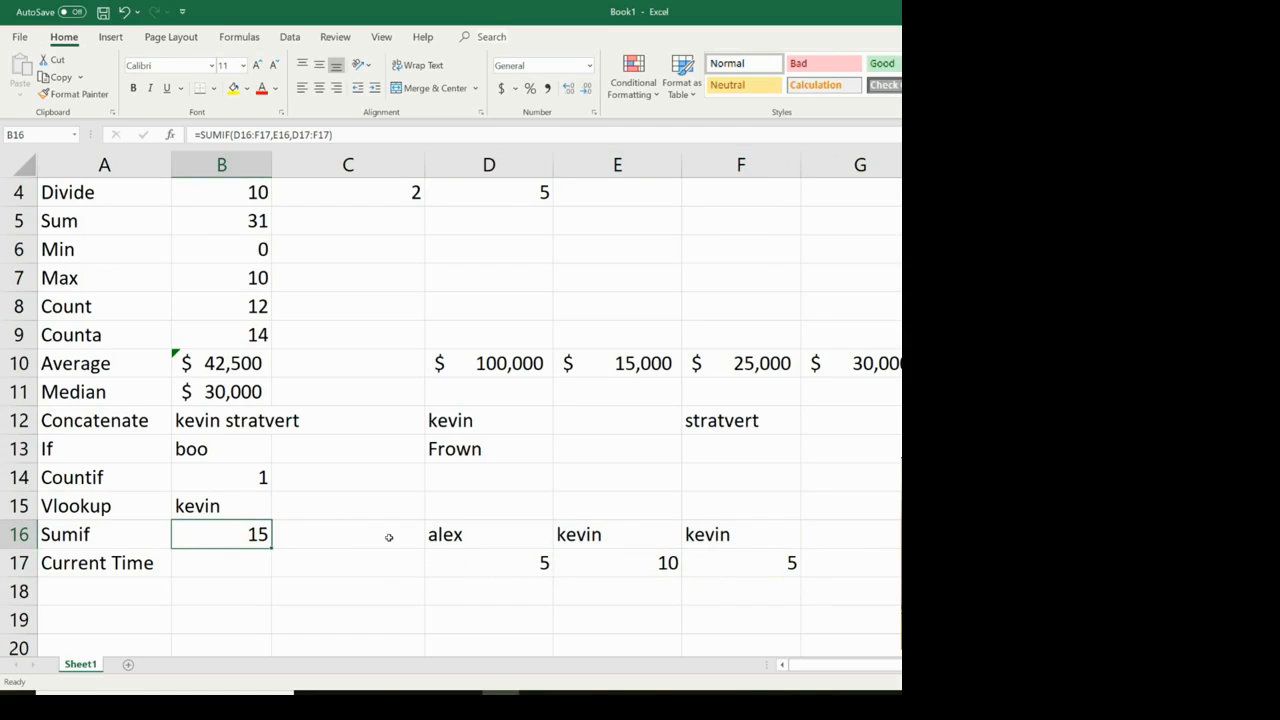
pyautogui.click(363, 134)
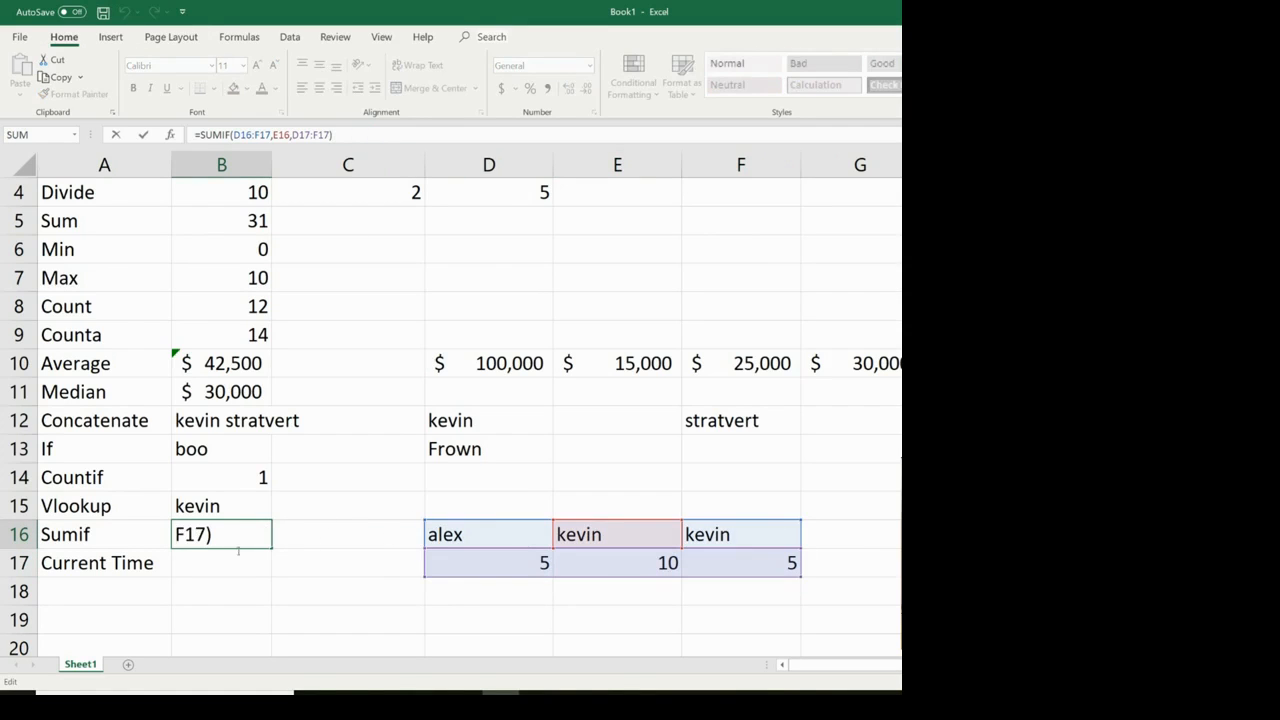
pyautogui.moveTo(334, 135); pyautogui.dragTo(235, 140)
pyautogui.press('BackSpace')
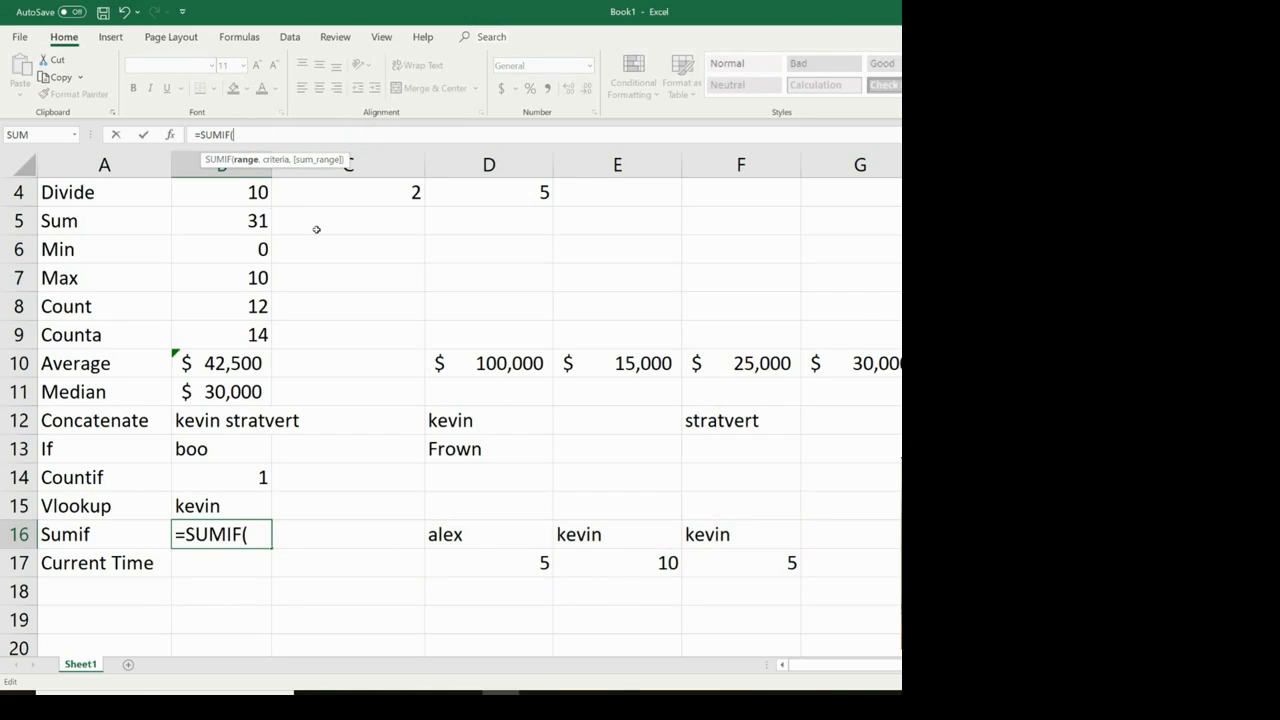
pyautogui.moveTo(540, 540); pyautogui.dragTo(694, 560)
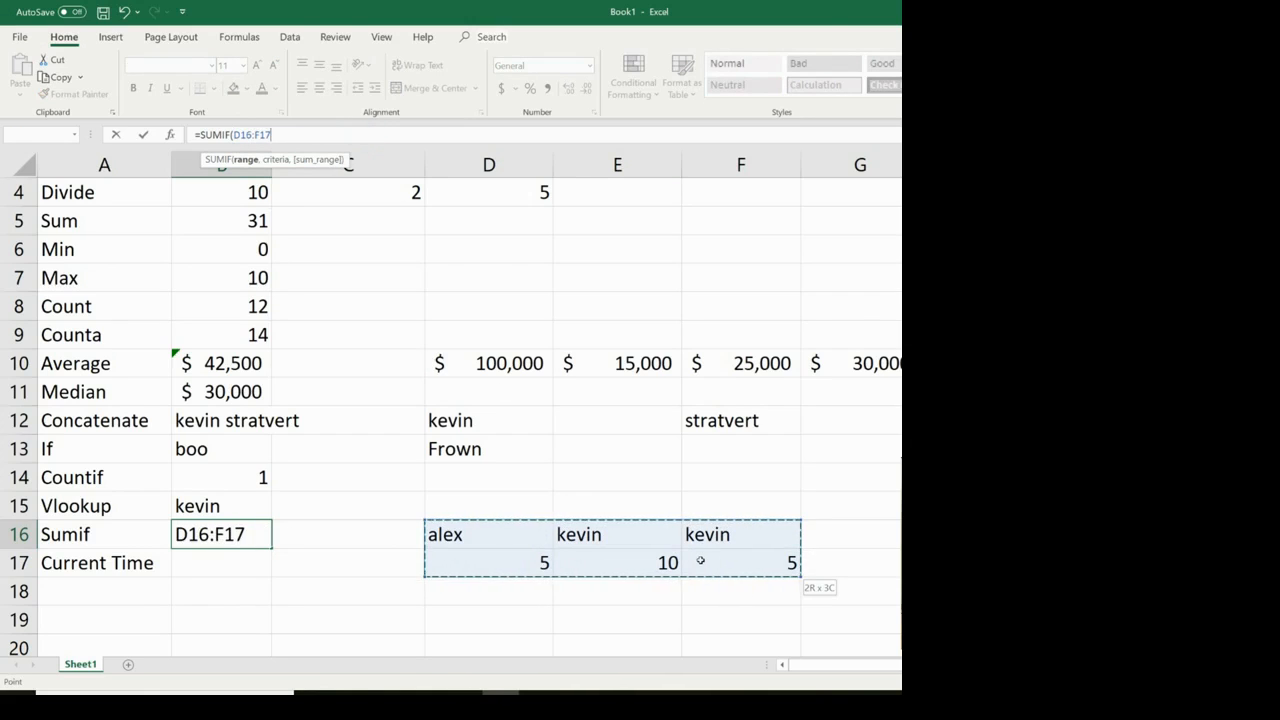
pyautogui.write(',')
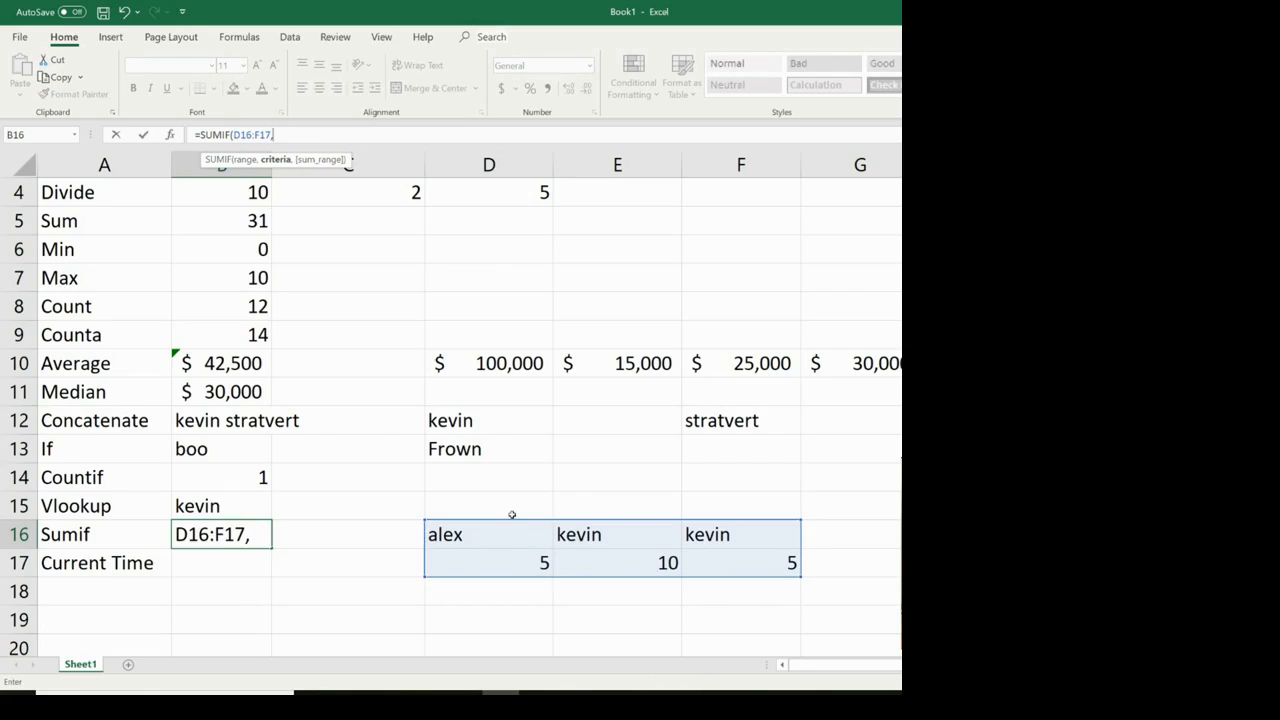
pyautogui.click(618, 540)
pyautogui.write(',')
pyautogui.moveTo(517, 560); pyautogui.dragTo(706, 560)
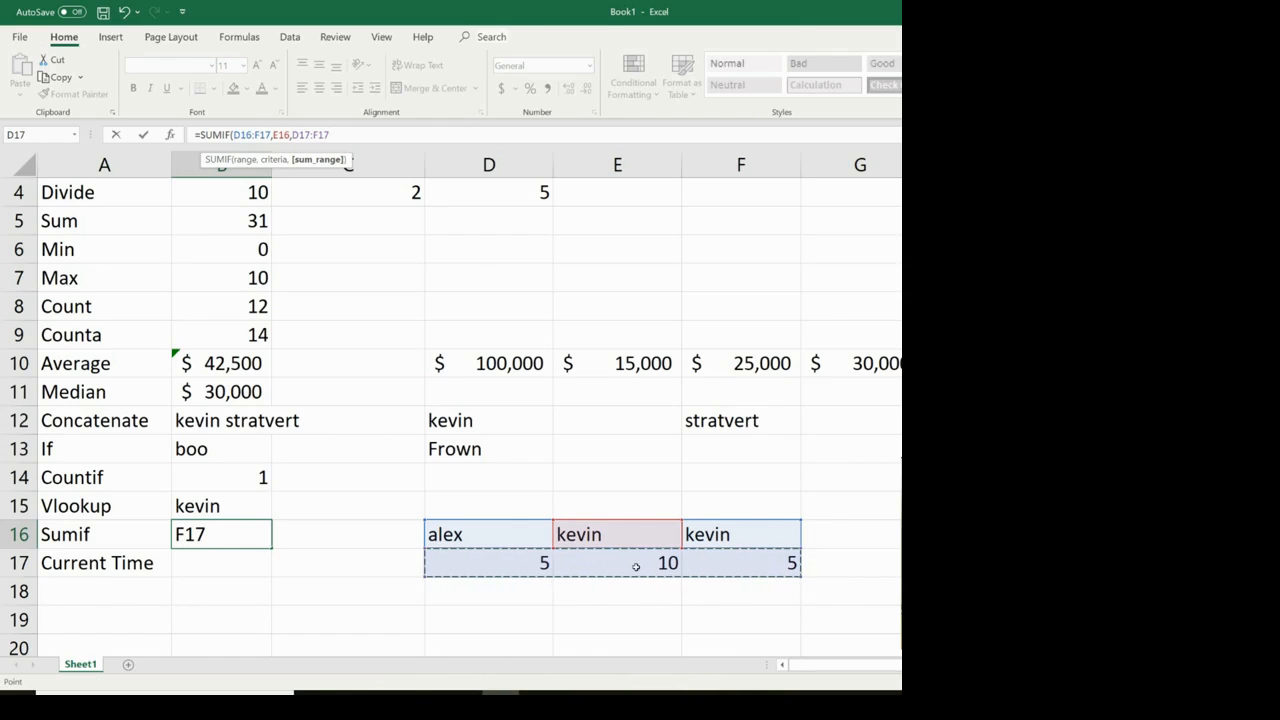
pyautogui.press('Return')
pyautogui.click(229, 535)
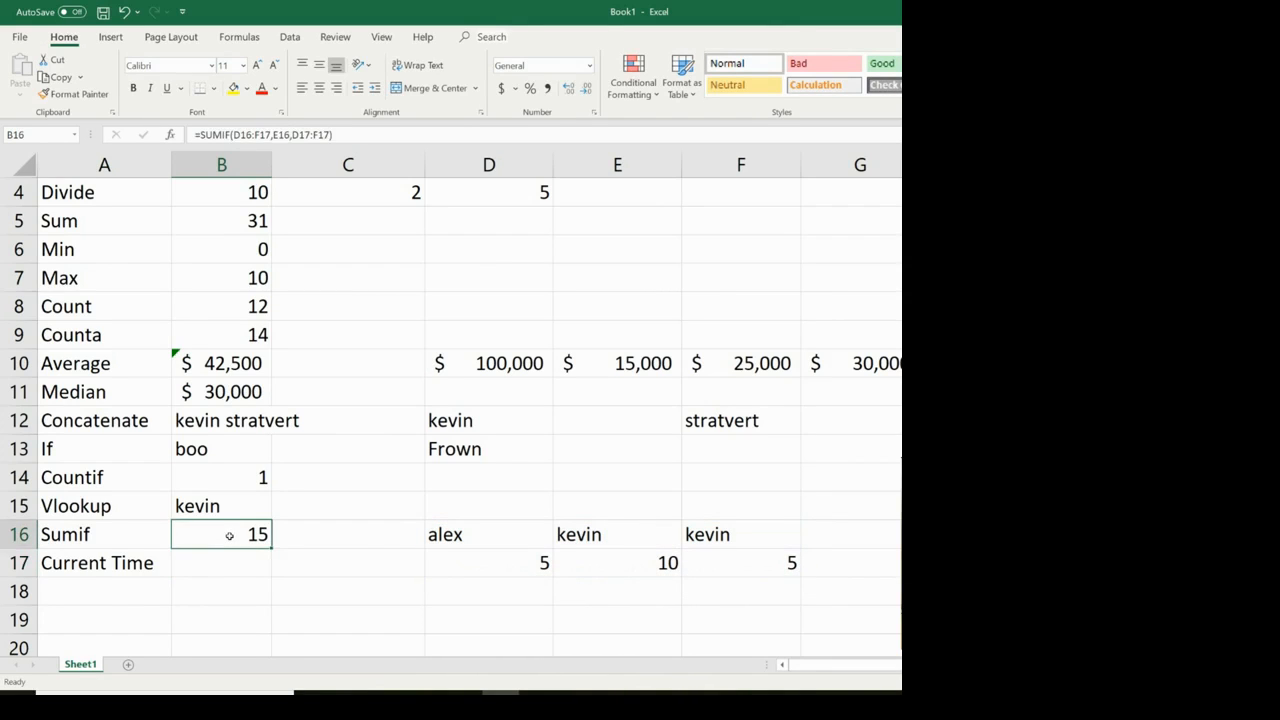
# Insert the current date and time in cell B17 by entering =NOW().
pyautogui.click(227, 568)
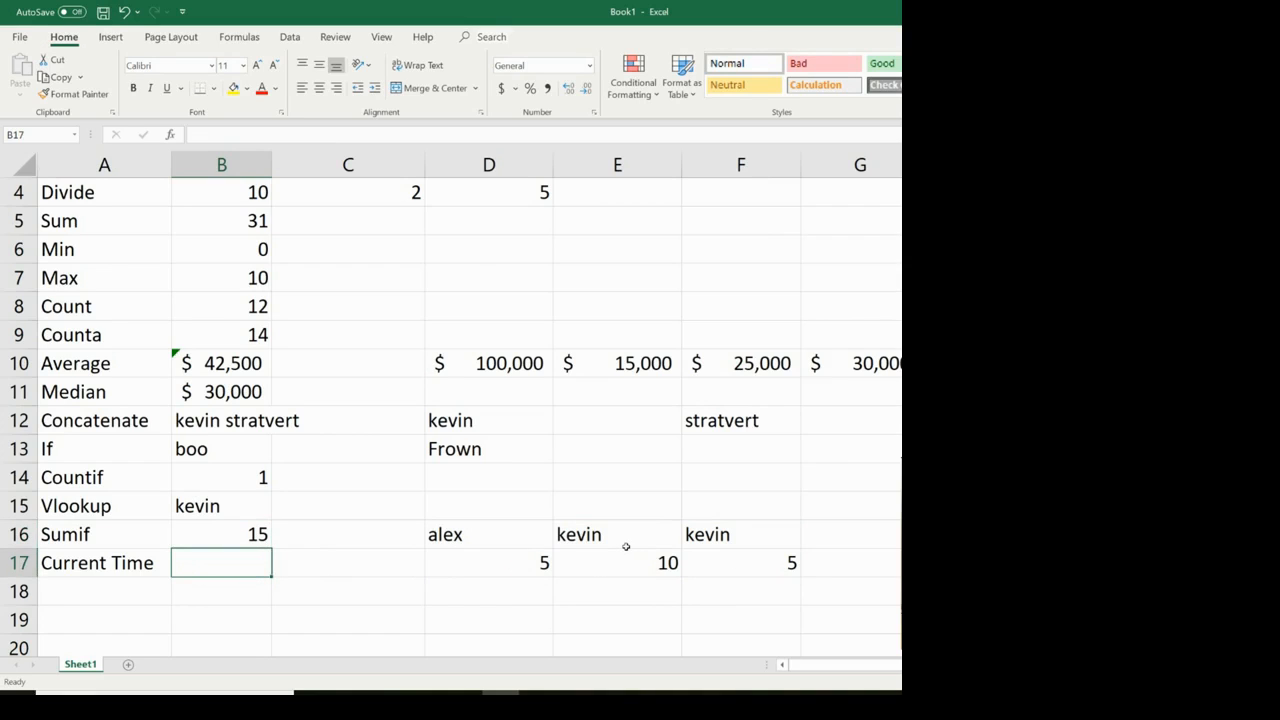
pyautogui.write('=')
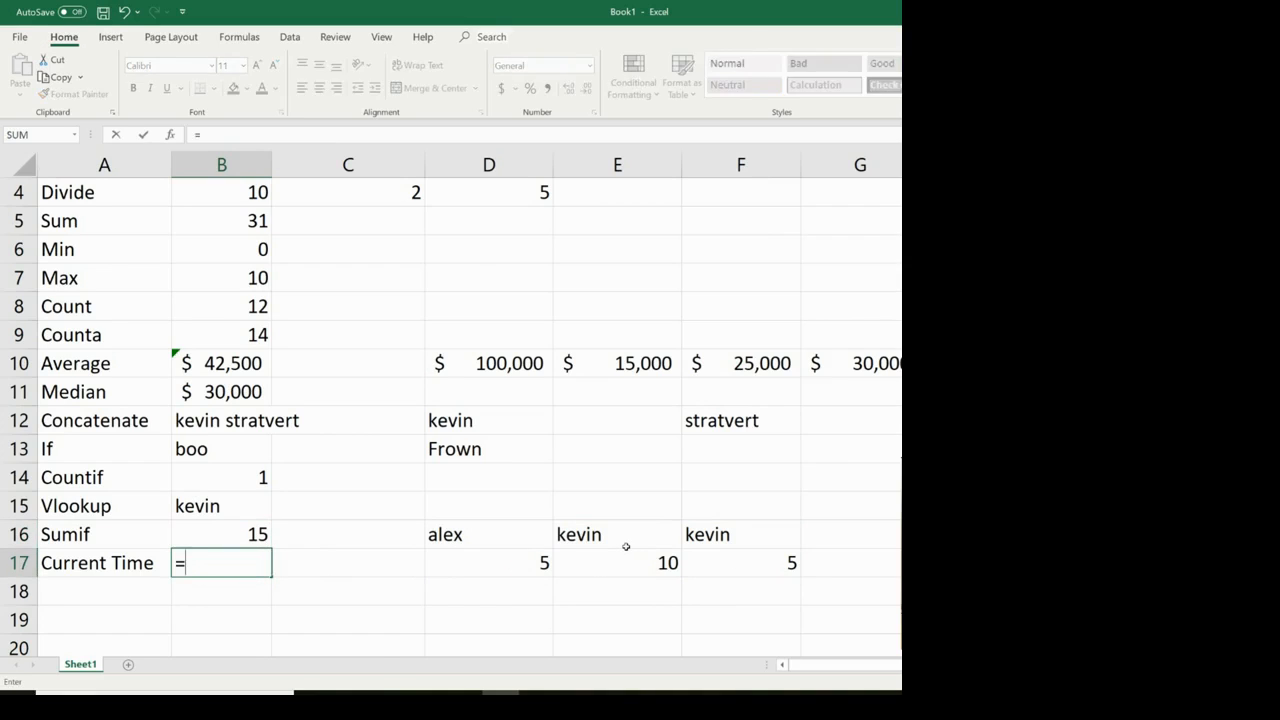
pyautogui.write('now()')
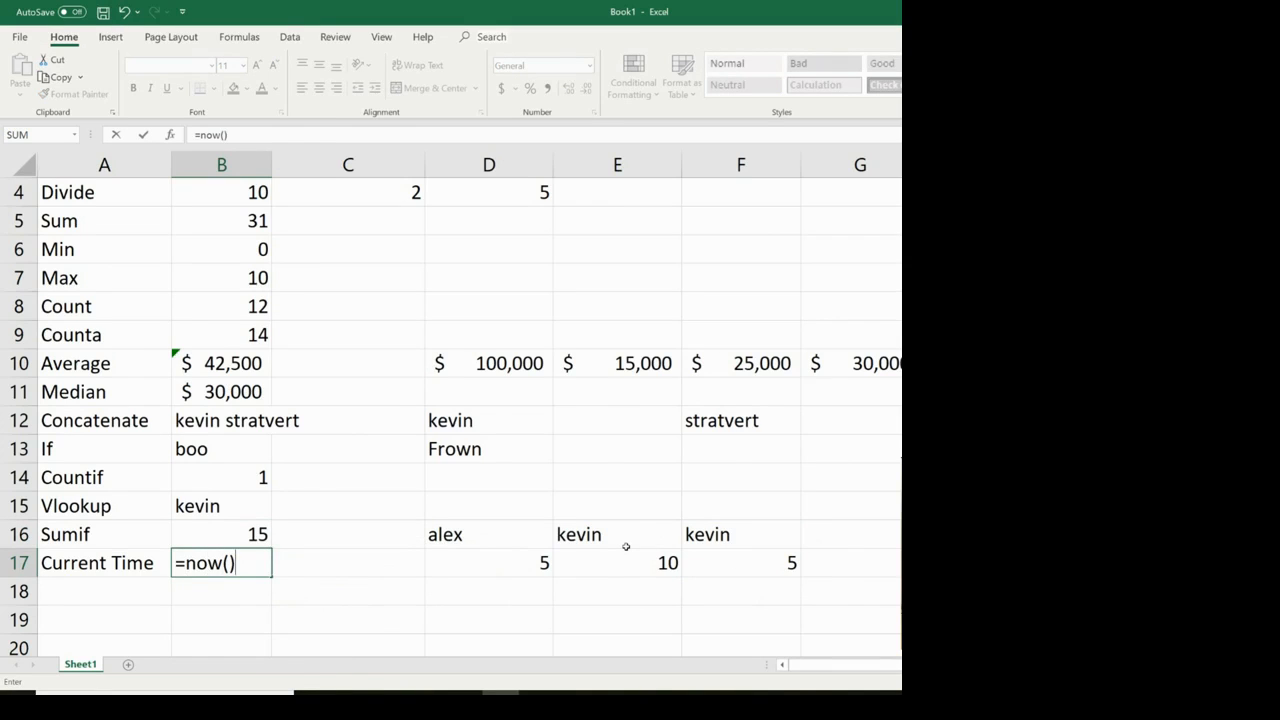
pyautogui.press('Return')
pyautogui.press('Up')
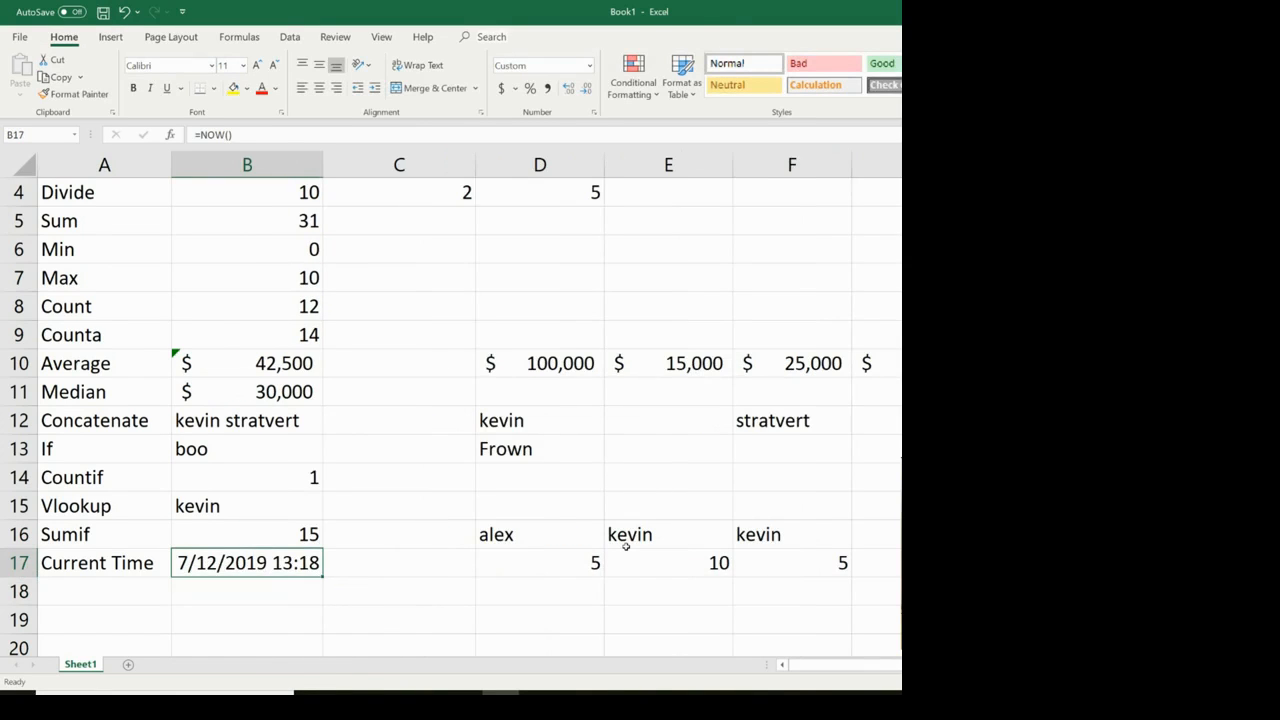